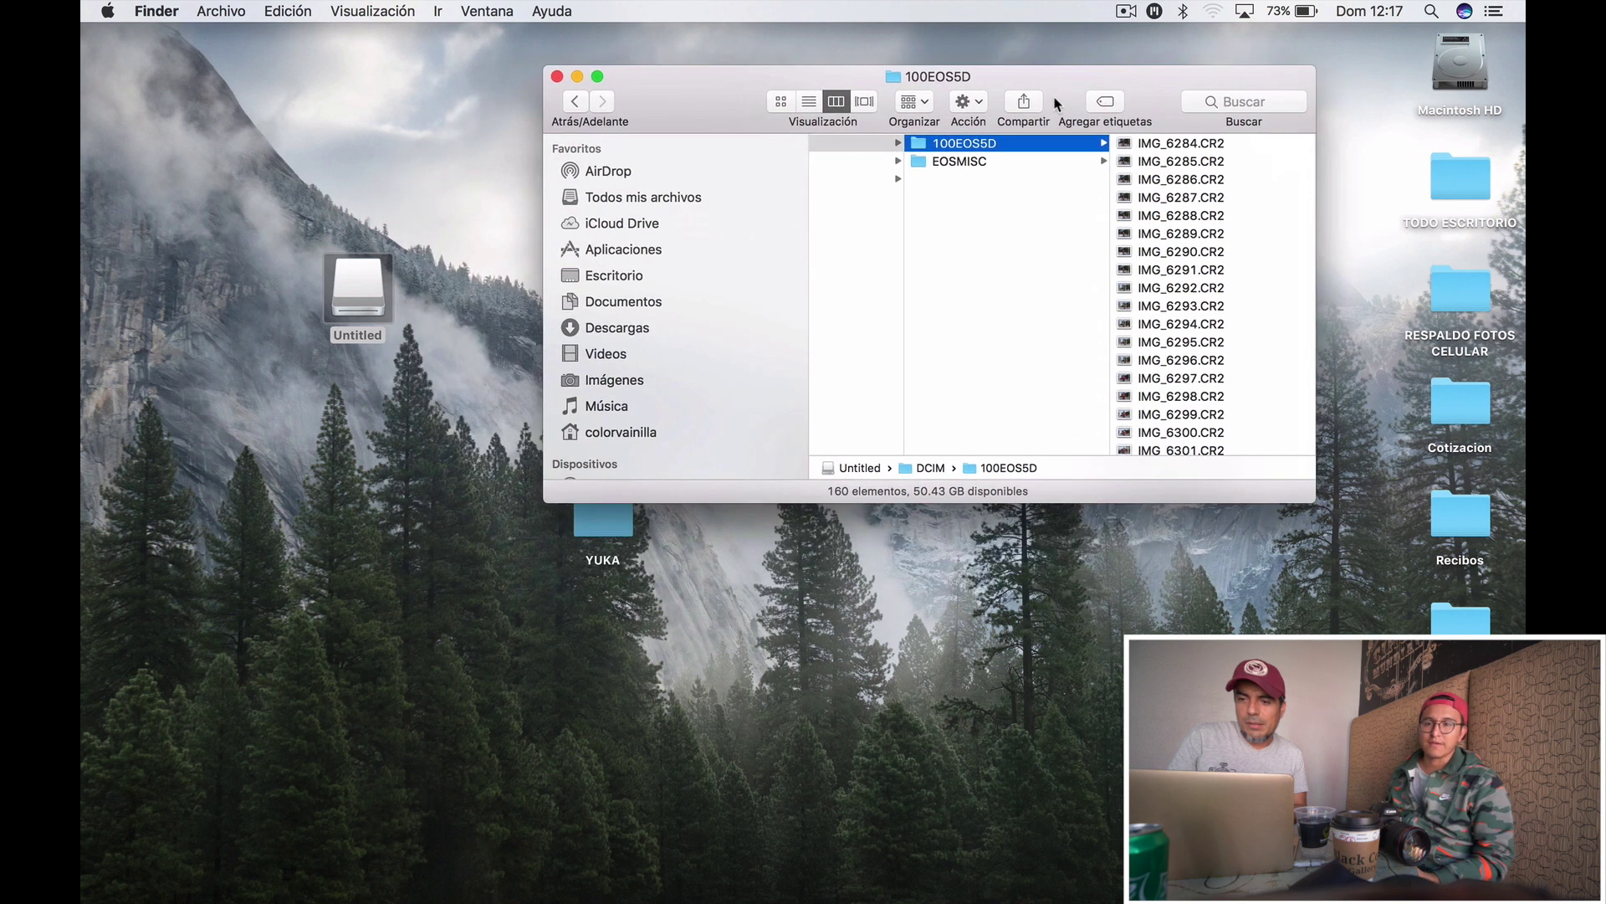
Copy all the CR2 photos from the memory card's 100EOS5D folder into the YUKA desktop folder and close the card's window
{"action": "key", "text": "Right"}
{"action": "scroll", "coordinate": [1008, 284], "scroll_direction": "down", "scroll_amount": 20}
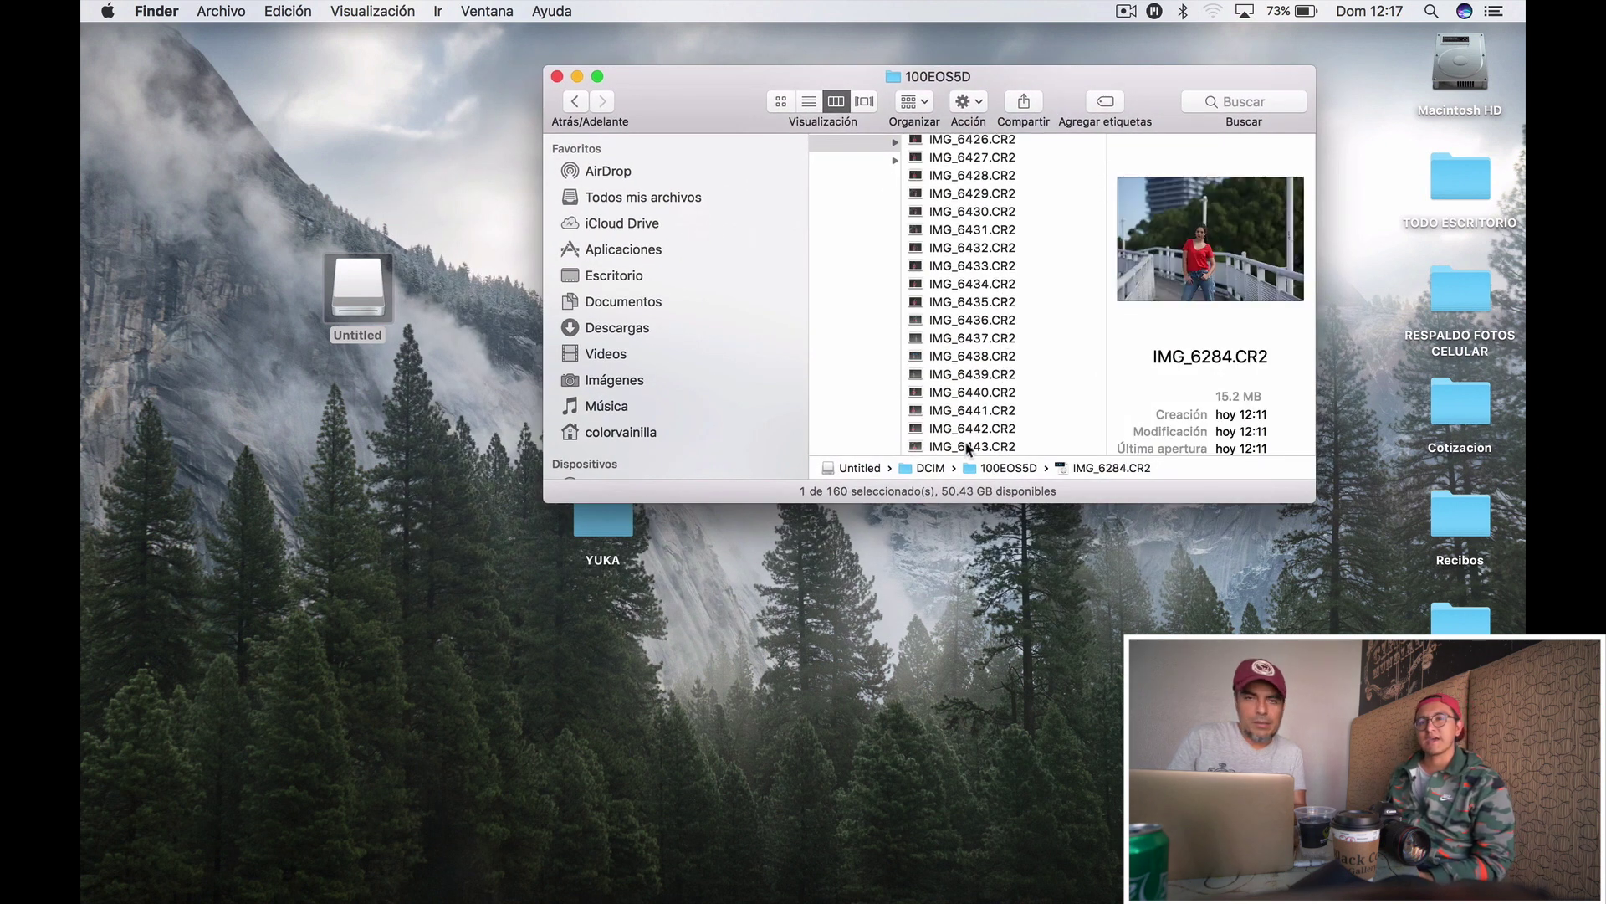
{"action": "left_click", "coordinate": [968, 448], "text": "shift"}
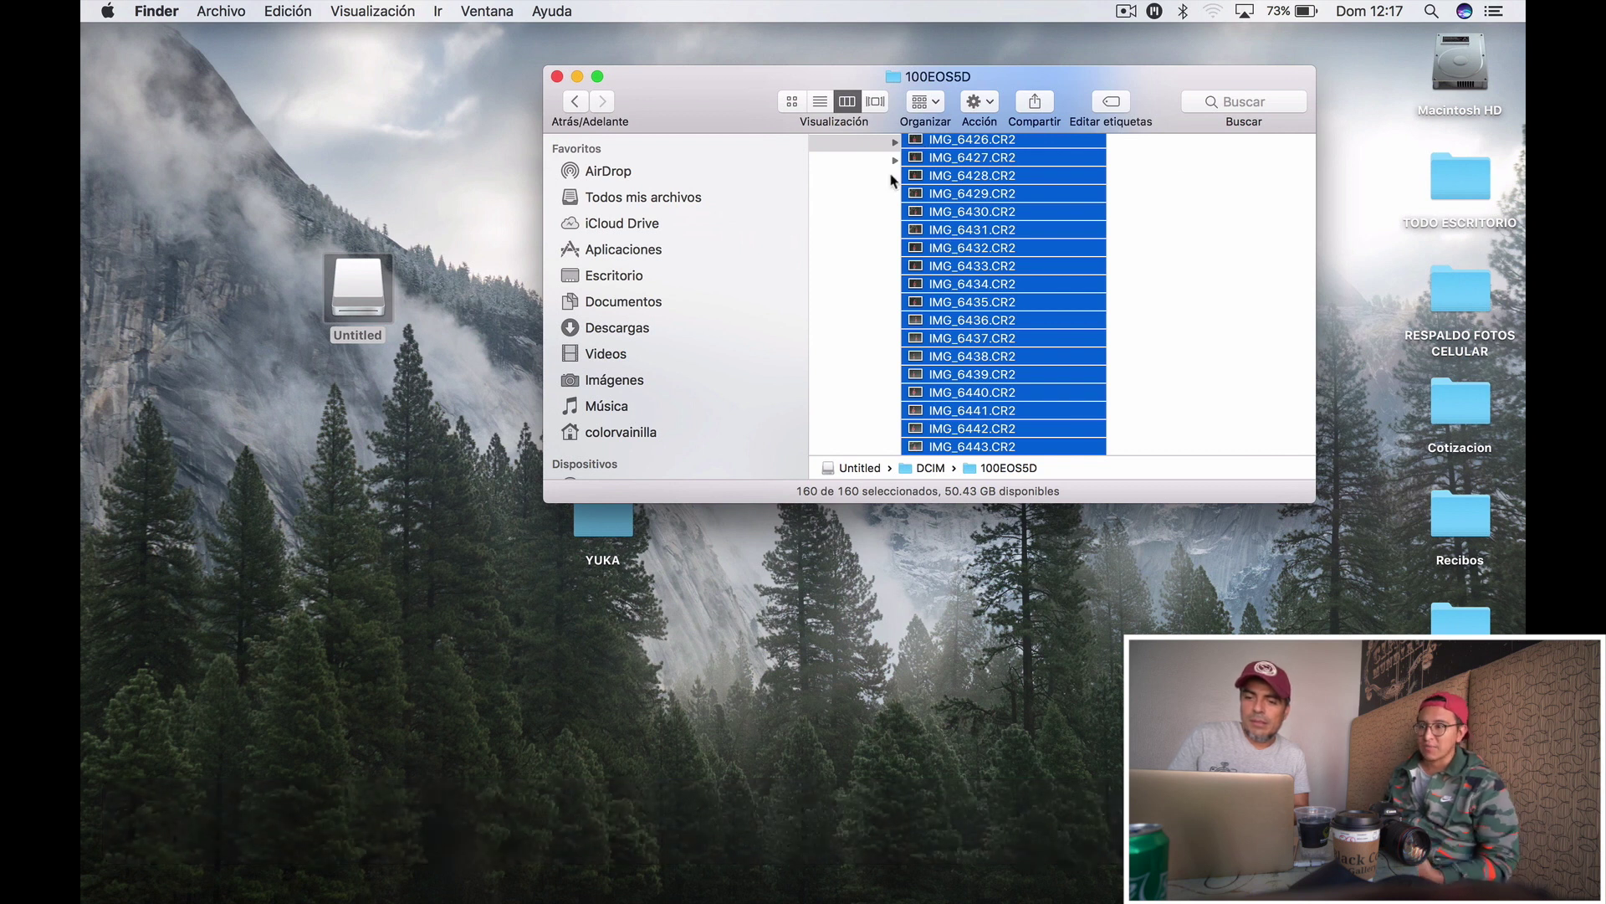
{"action": "left_click_drag", "start_coordinate": [953, 428], "coordinate": [611, 528]}
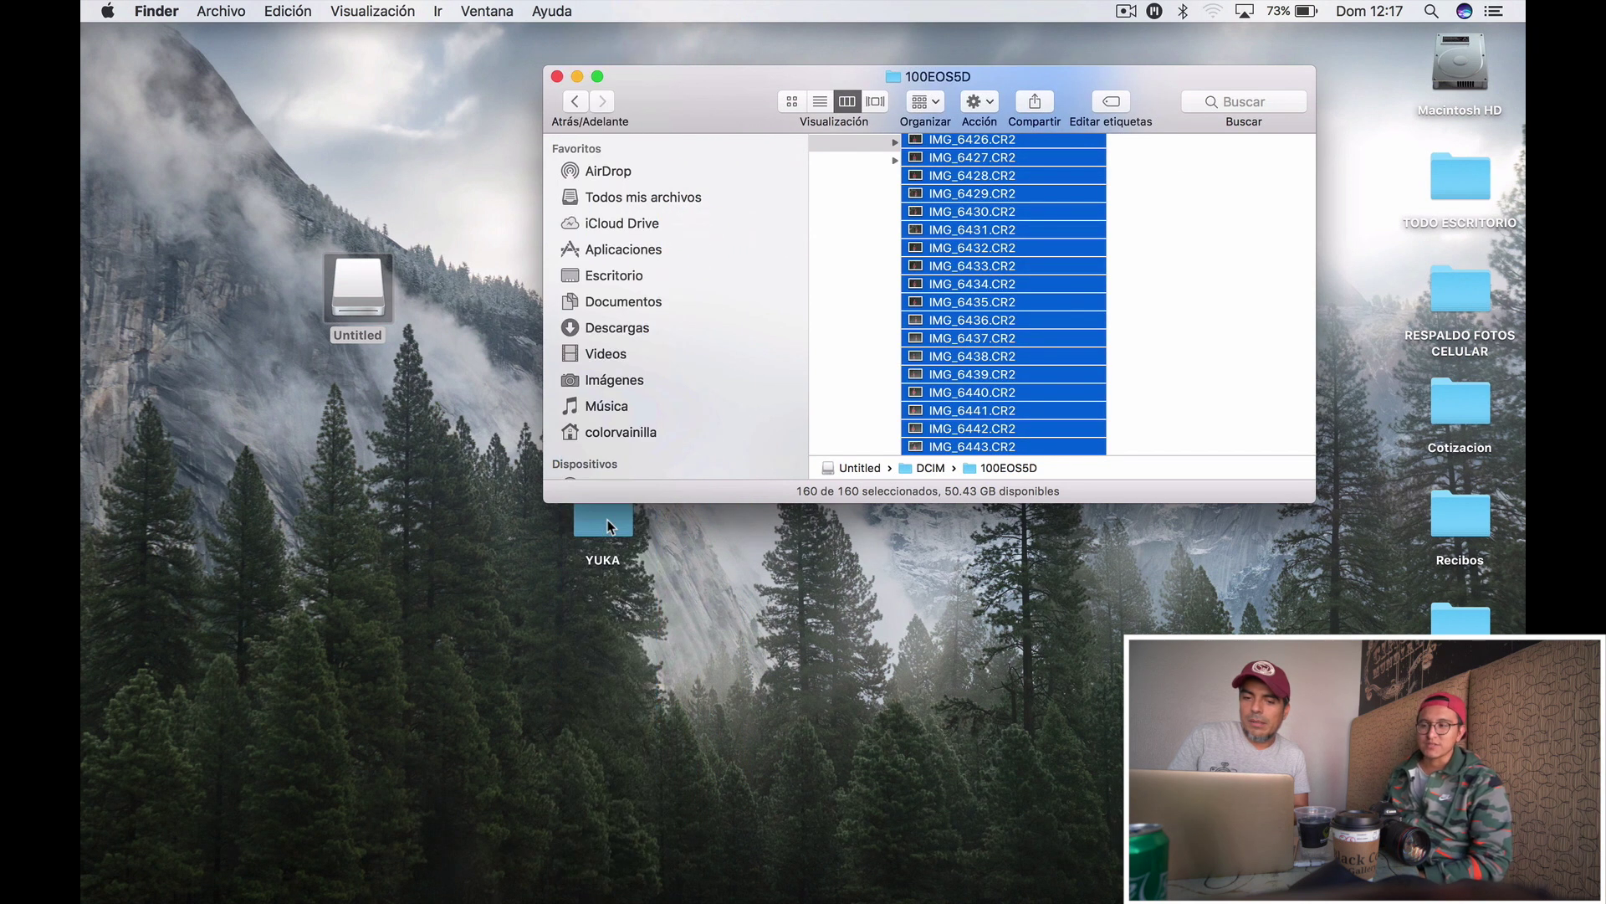
{"action": "left_click", "coordinate": [557, 76]}
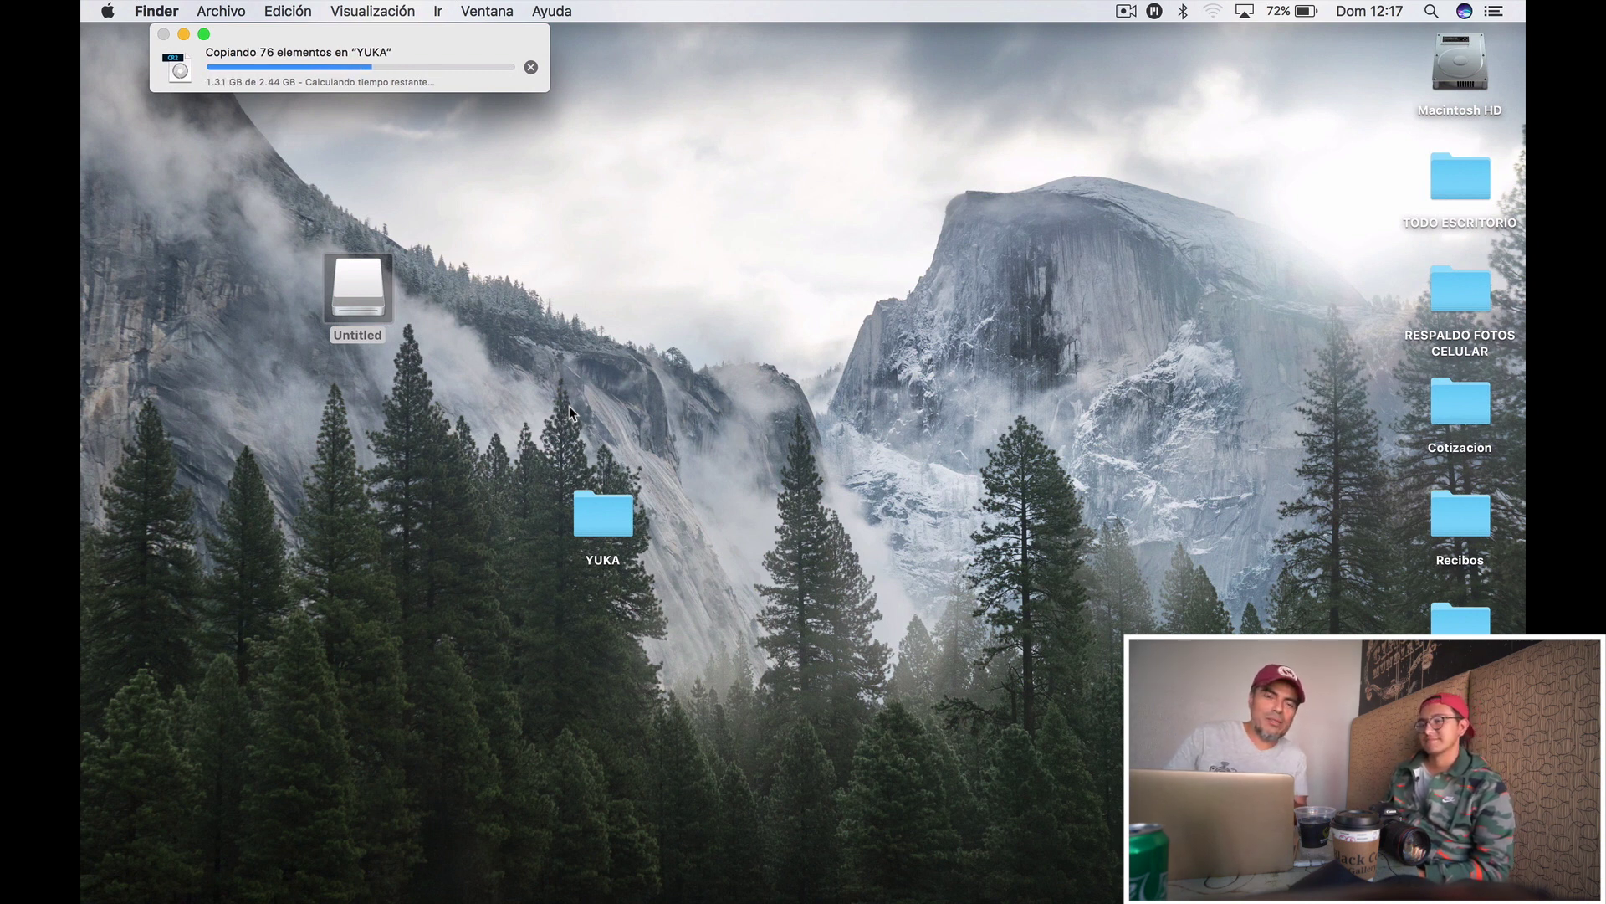
Open the YUKA folder, select all photos from IMG_6284.CR2 to IMG_6443.CR2 and send them to Lightroom for import
{"action": "double_click", "coordinate": [595, 514]}
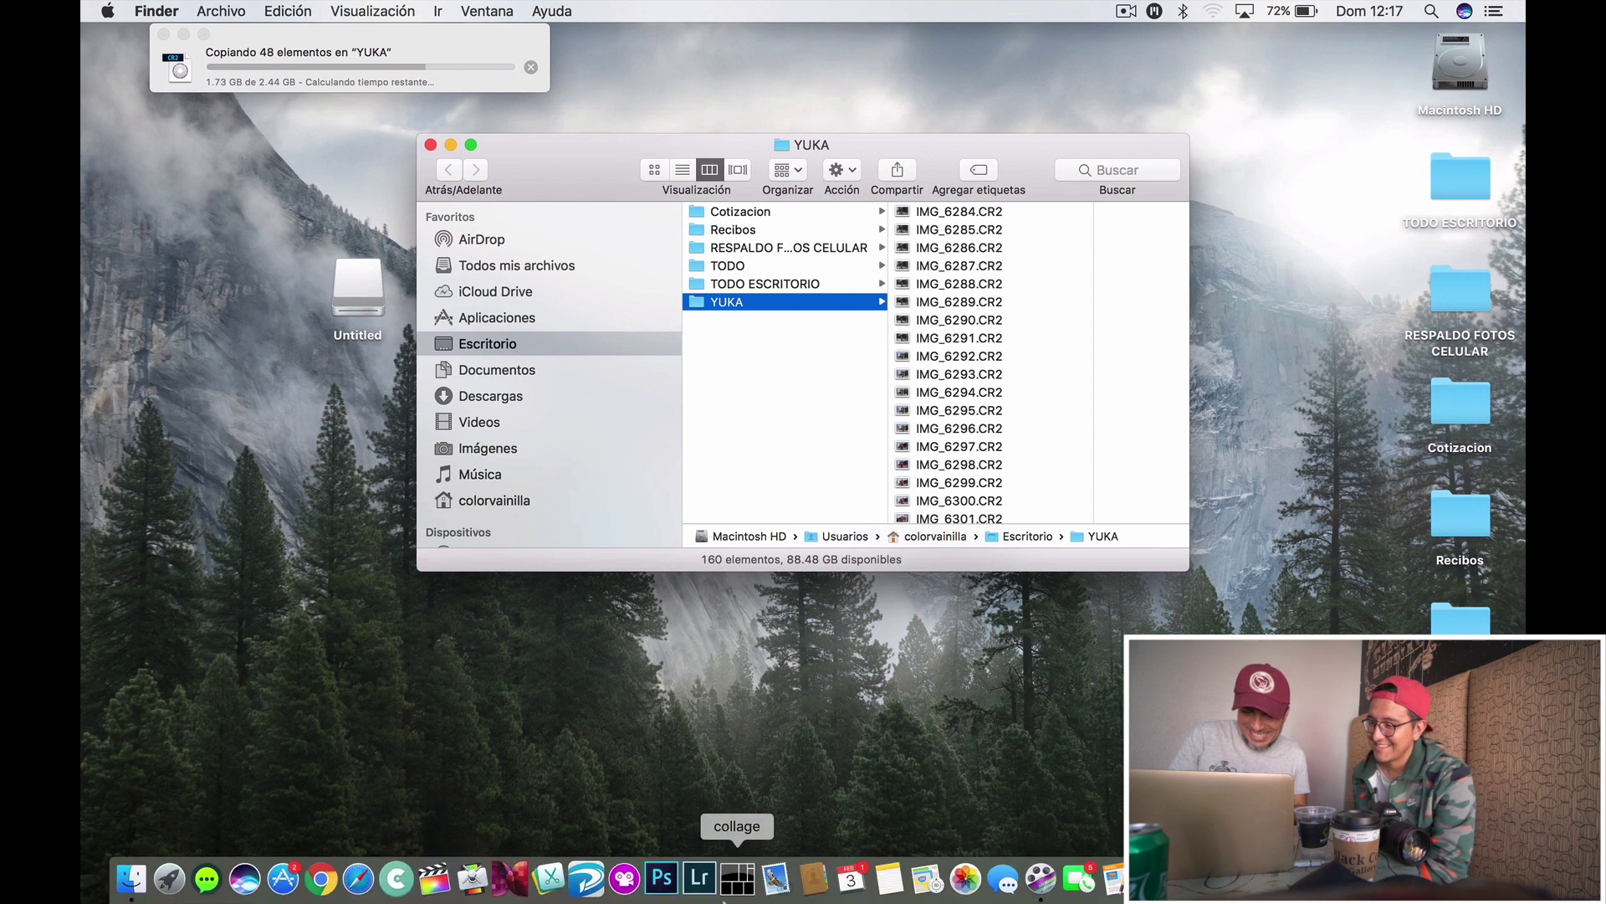
{"action": "left_click", "coordinate": [959, 213]}
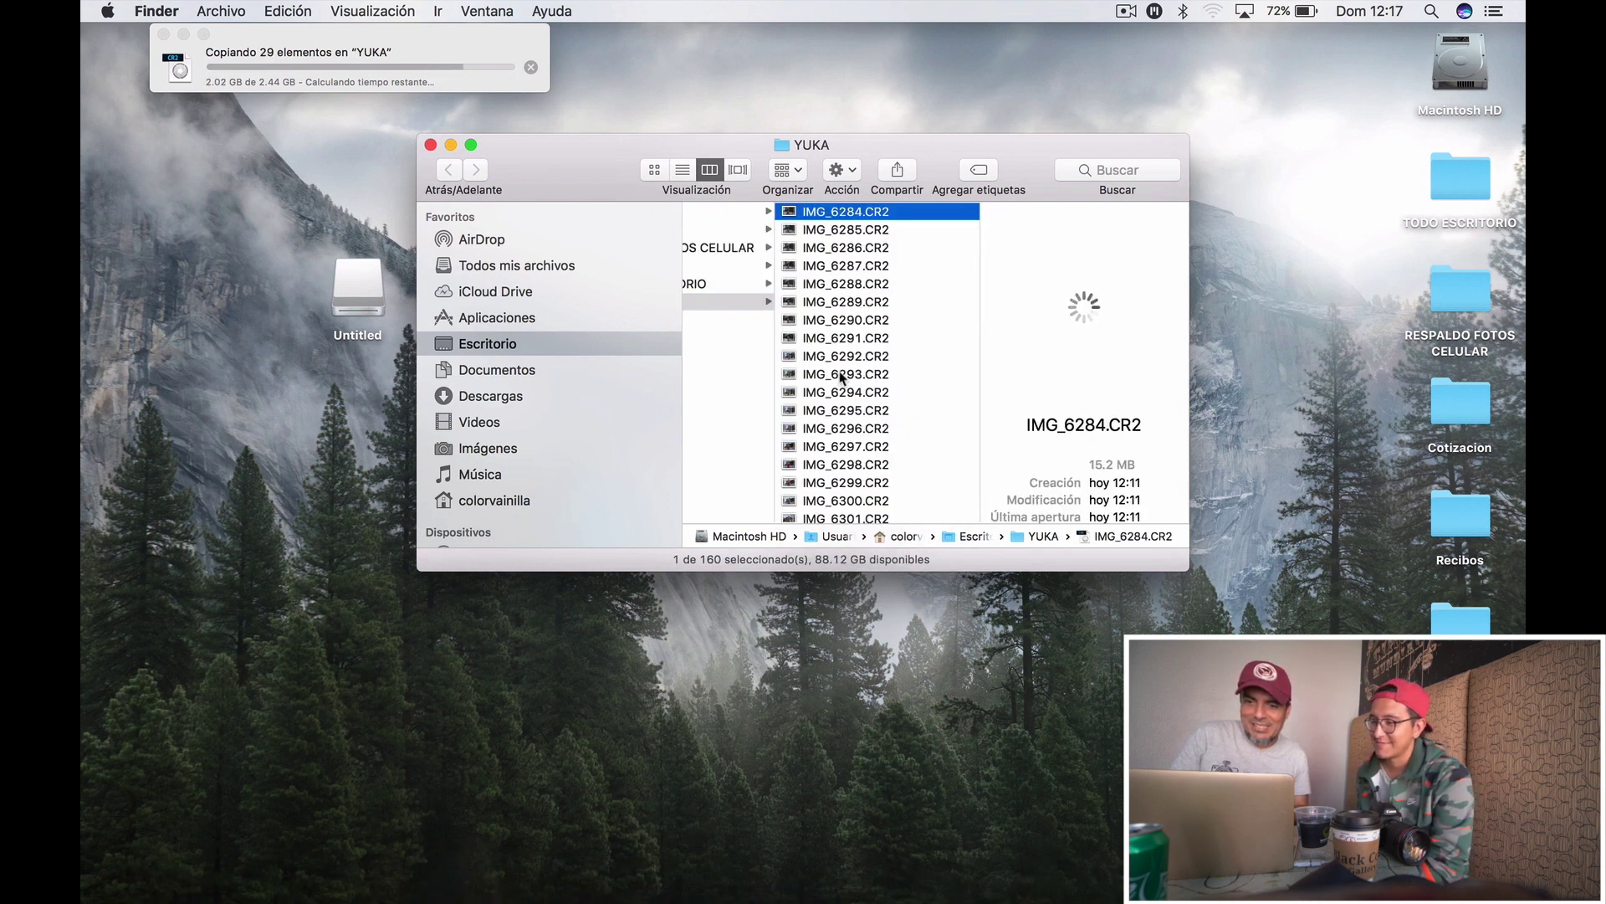
{"action": "scroll", "coordinate": [841, 377], "scroll_direction": "down", "scroll_amount": 20}
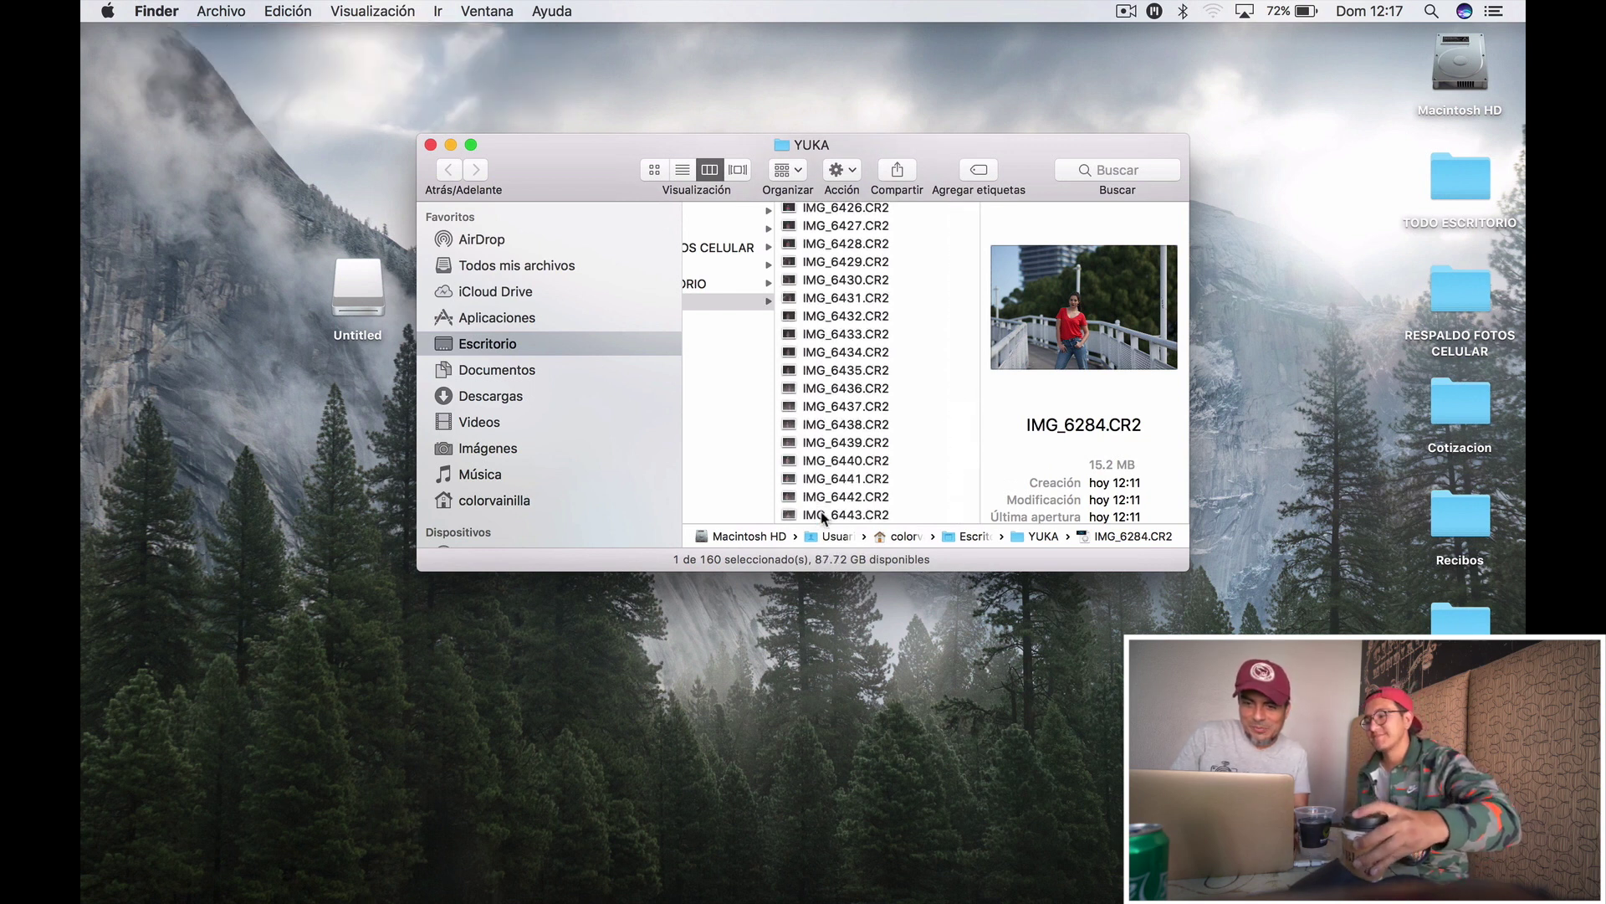
{"action": "left_click", "coordinate": [823, 512], "text": "shift"}
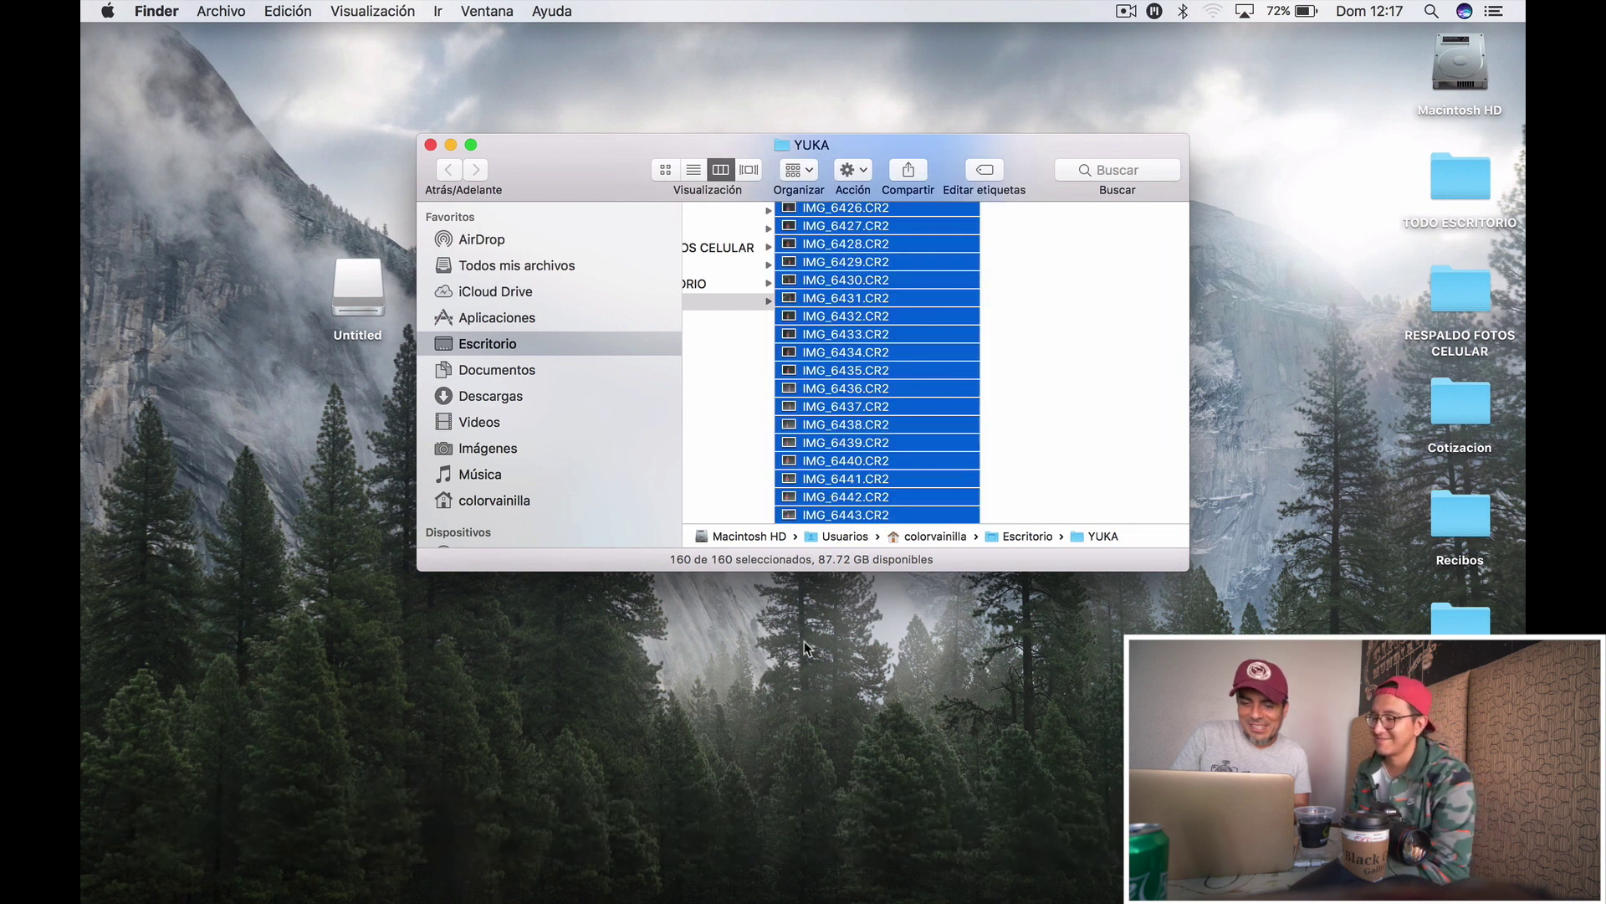
{"action": "left_click_drag", "start_coordinate": [823, 507], "coordinate": [701, 879]}
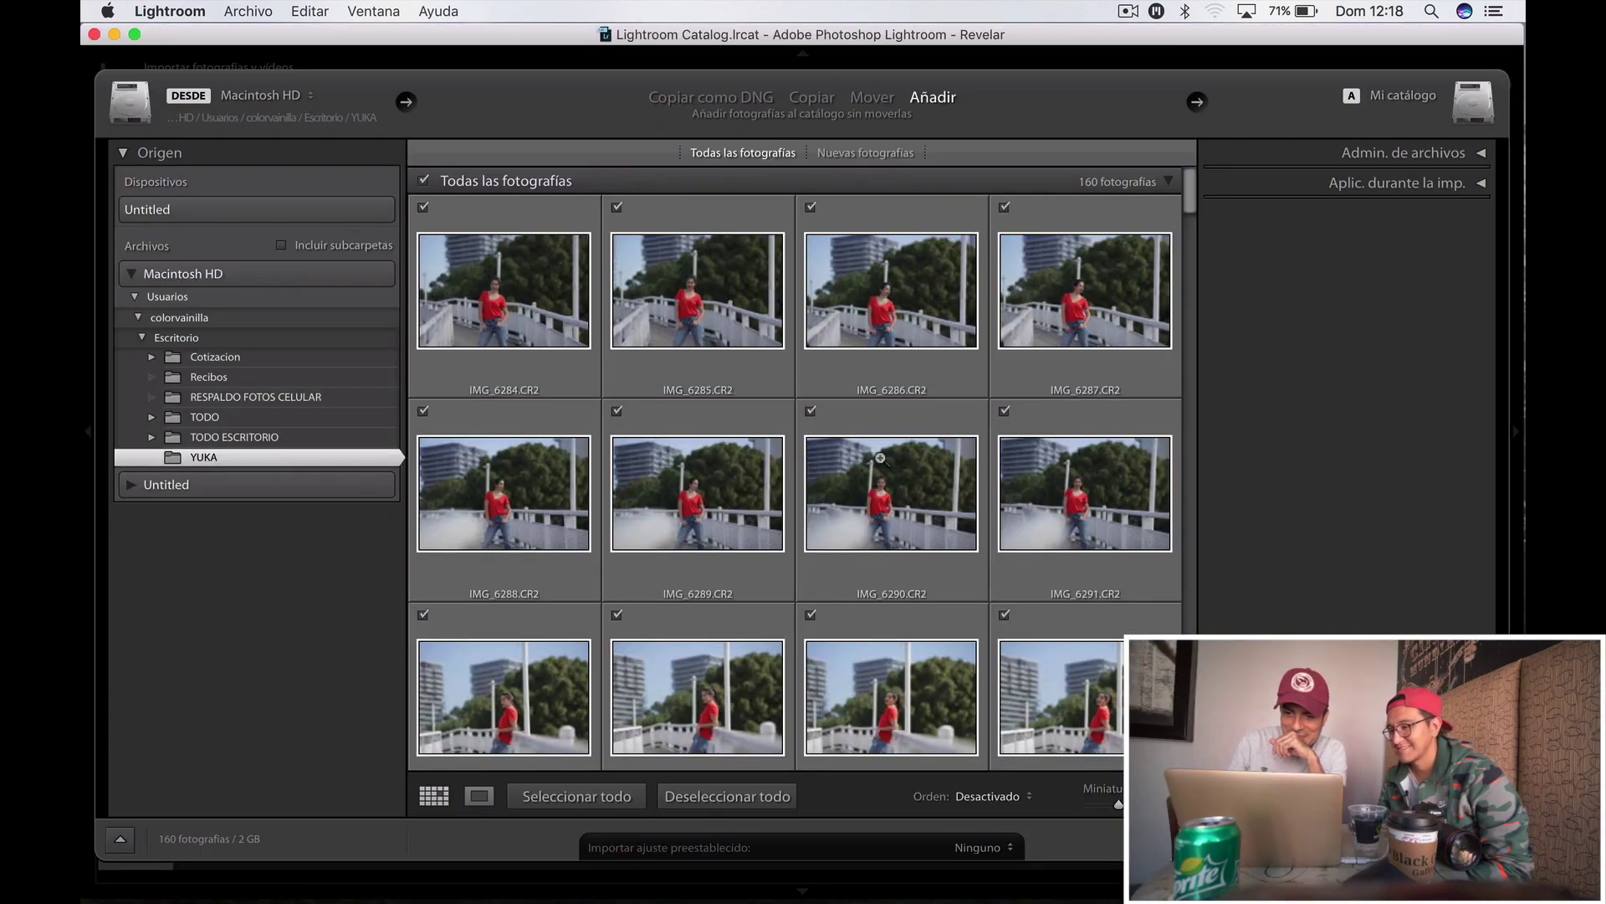
Look through the import thumbnails and add all the checked YUKA photos to the catalog without moving them
{"action": "scroll", "coordinate": [925, 711], "scroll_direction": "down", "scroll_amount": 10}
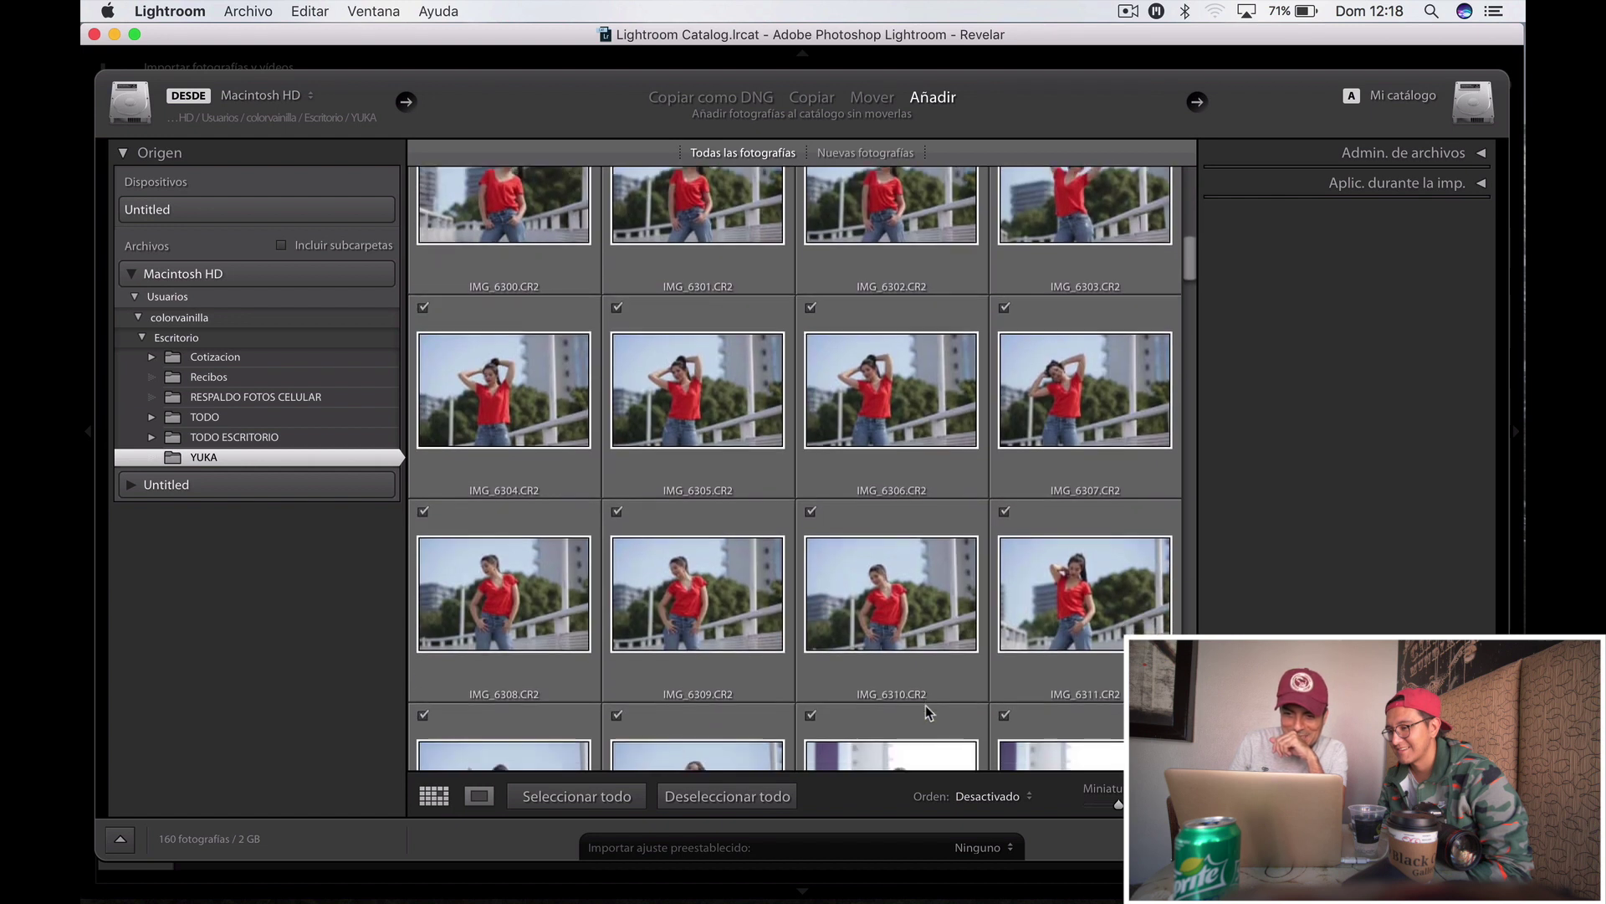
{"action": "scroll", "coordinate": [926, 711], "scroll_direction": "down", "scroll_amount": 5}
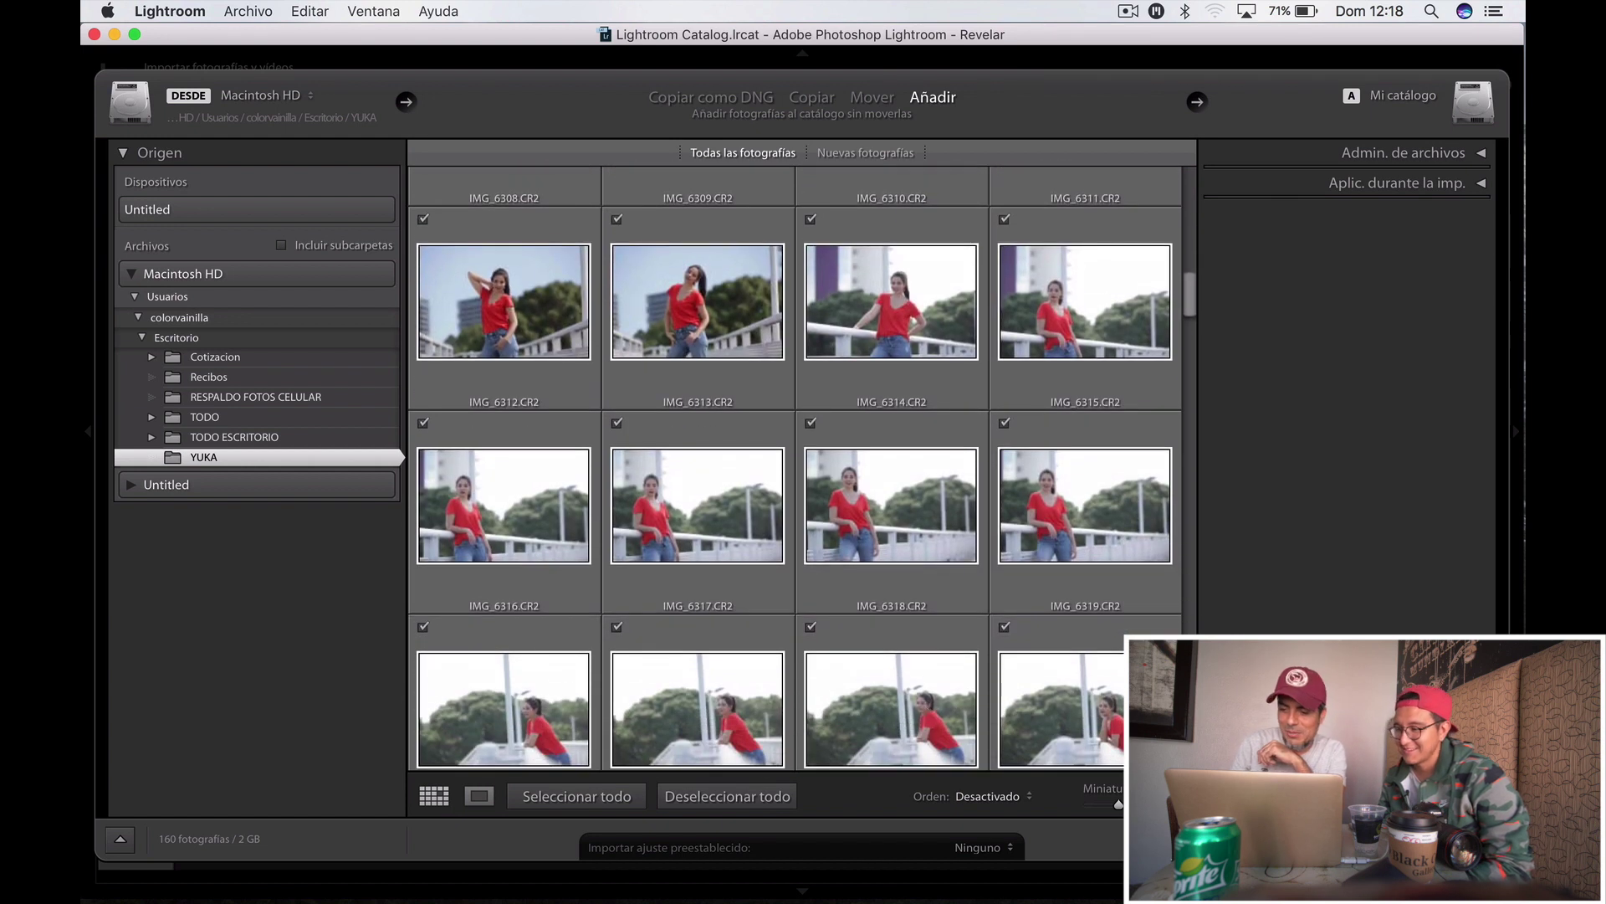
{"action": "key", "text": "Return"}
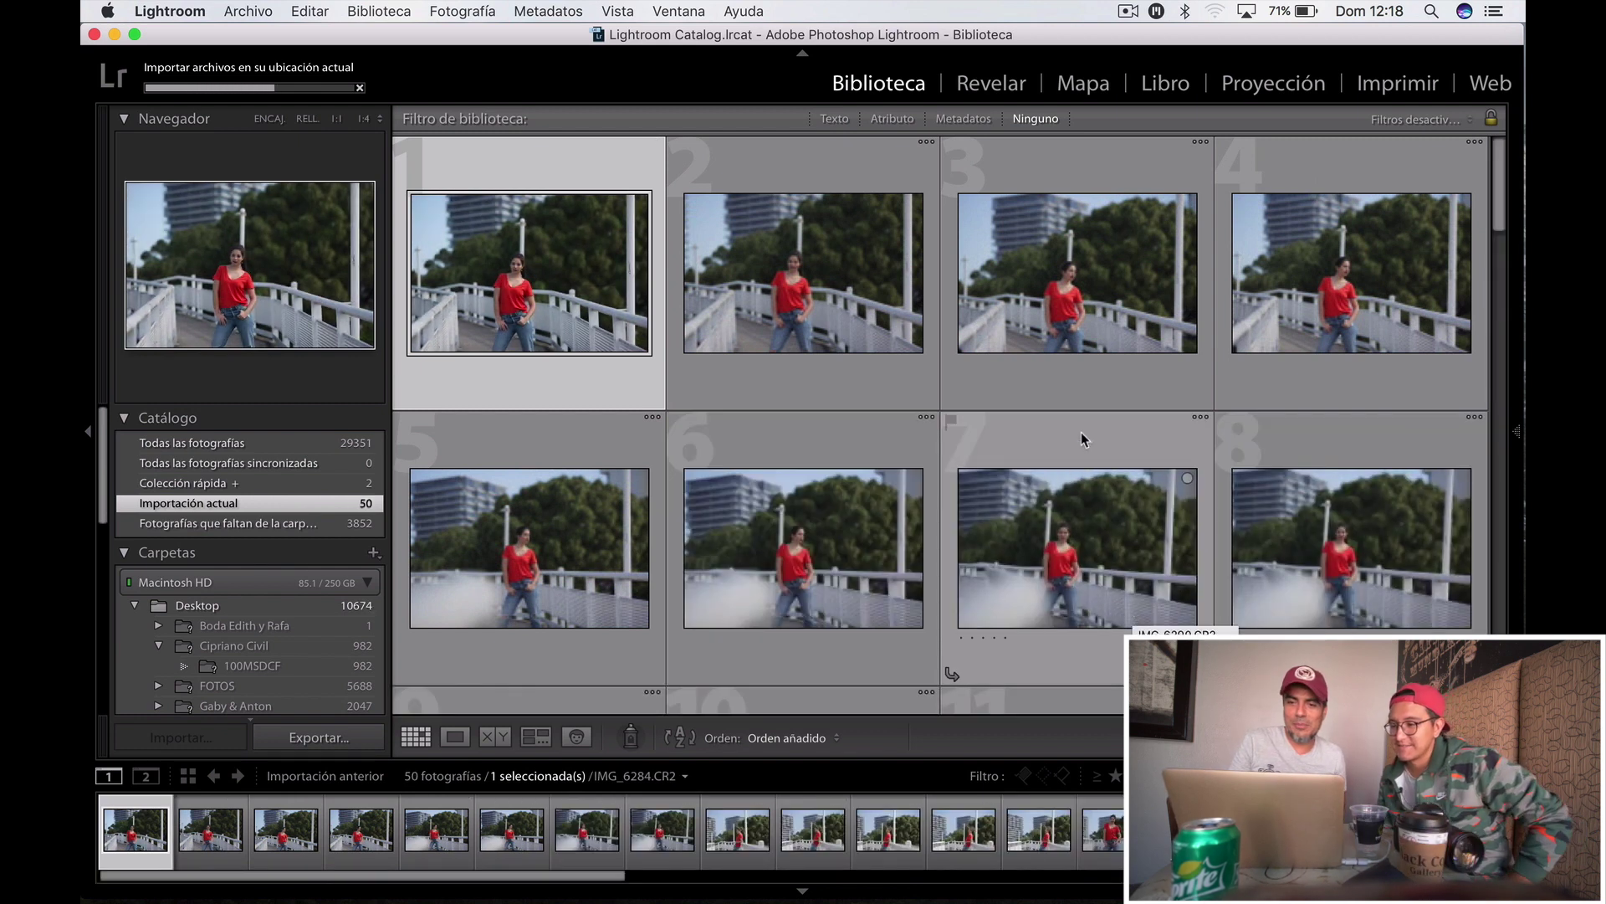
Open the first imported photo, IMG_6284.CR2, in large view and switch to the Develop module
{"action": "double_click", "coordinate": [544, 264]}
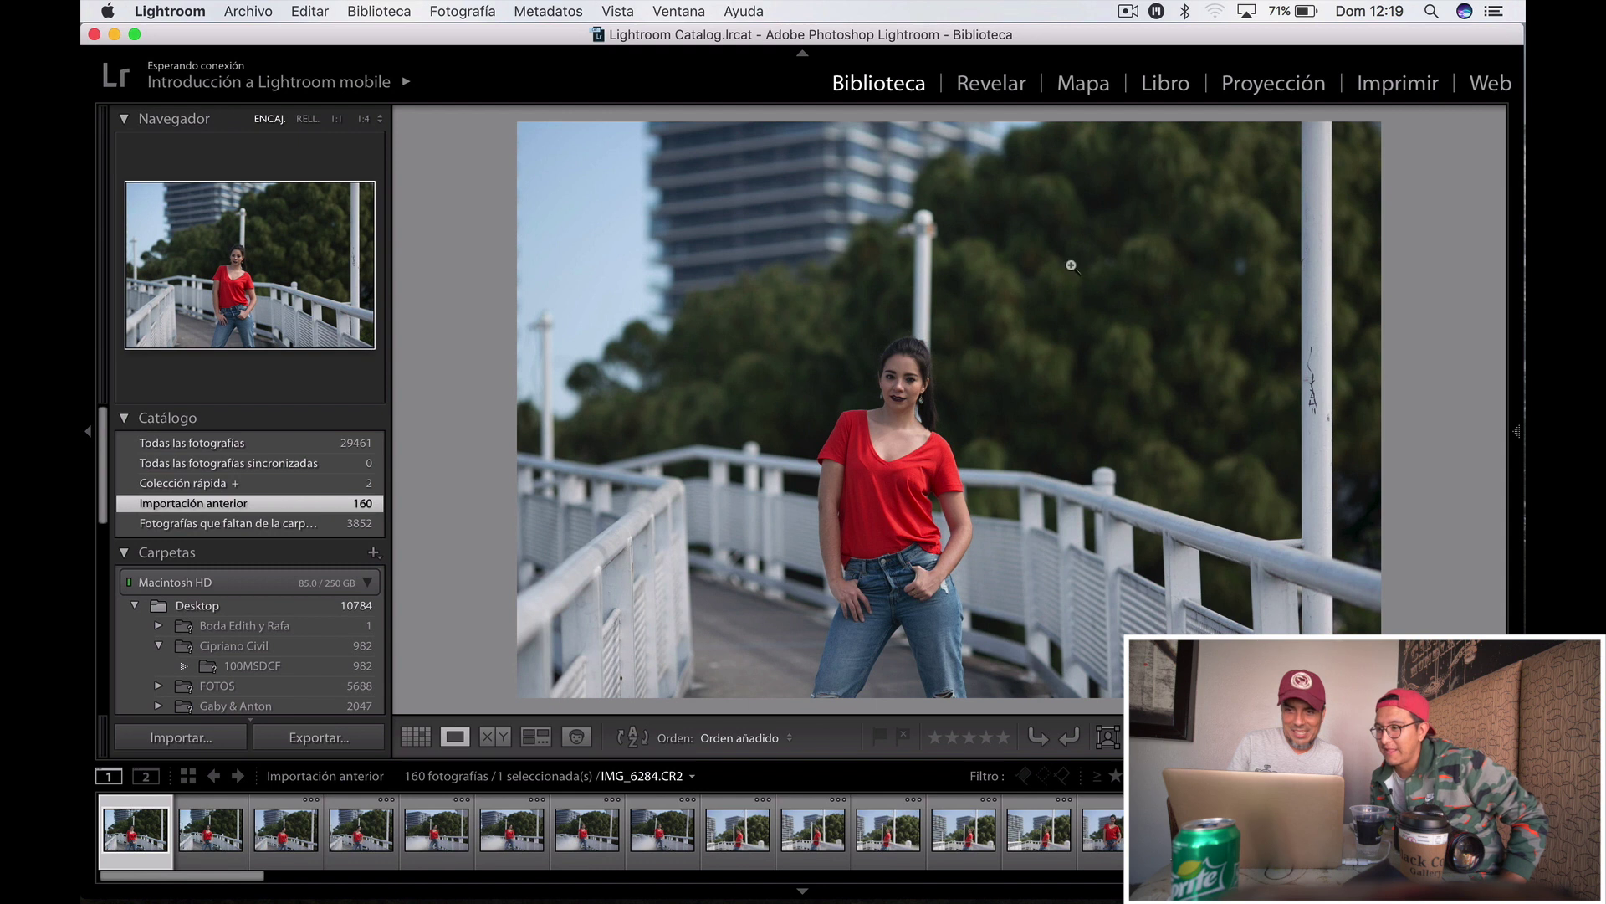
{"action": "left_click", "coordinate": [1011, 91]}
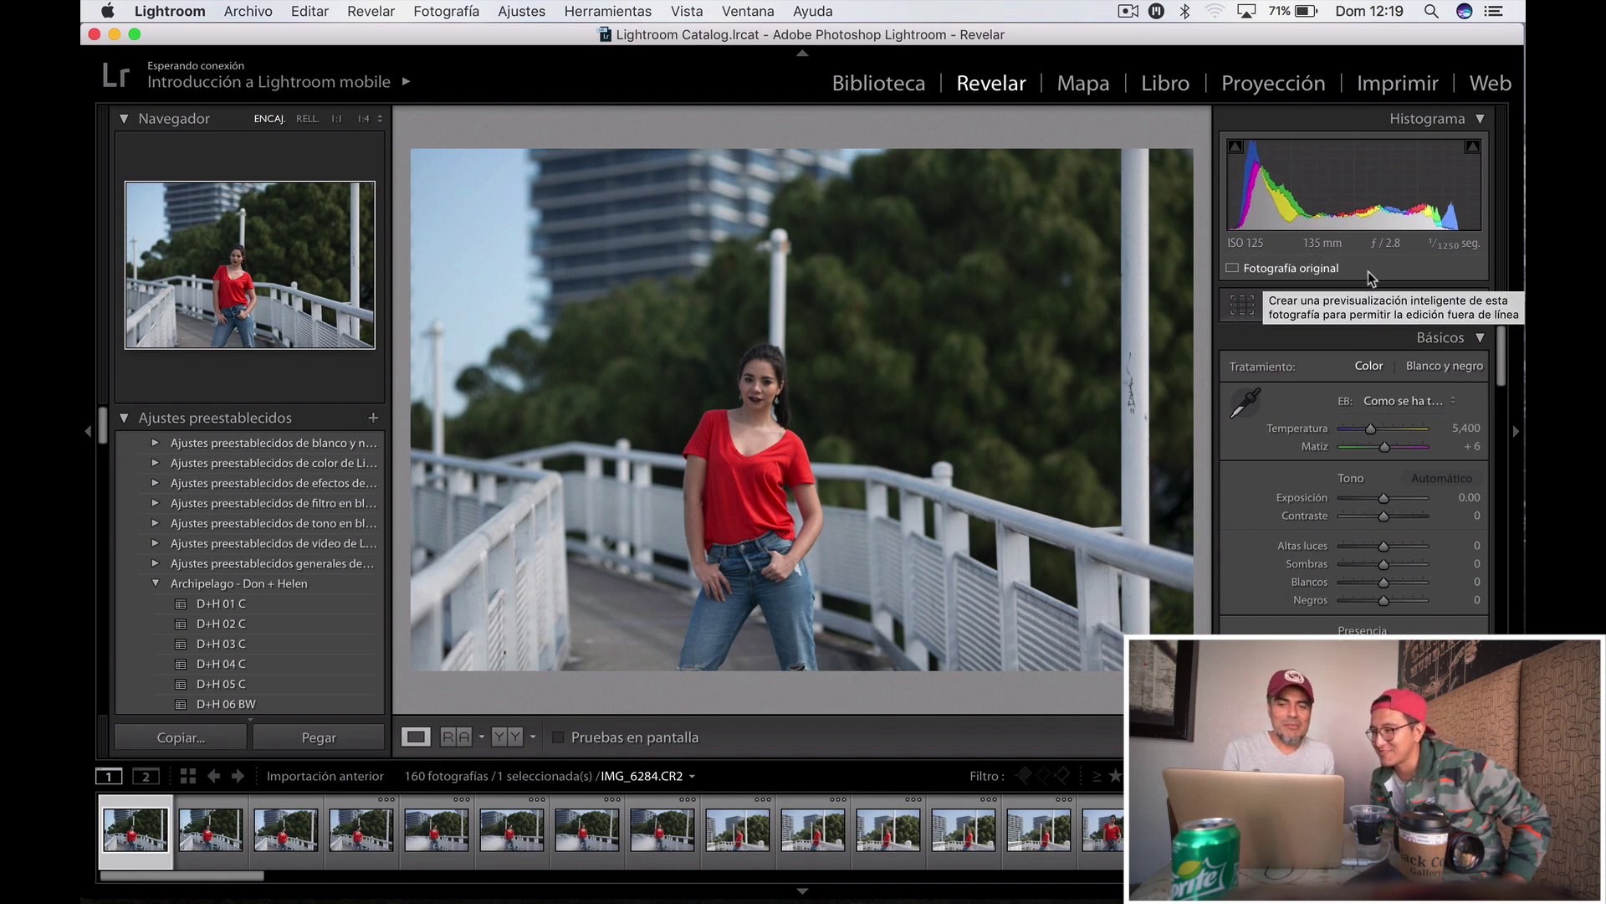
Review the first full-size bridge portraits one after another, from IMG_6284.CR2 to the raised-arms shot IMG_6303.CR2
{"action": "key", "text": "Right"}
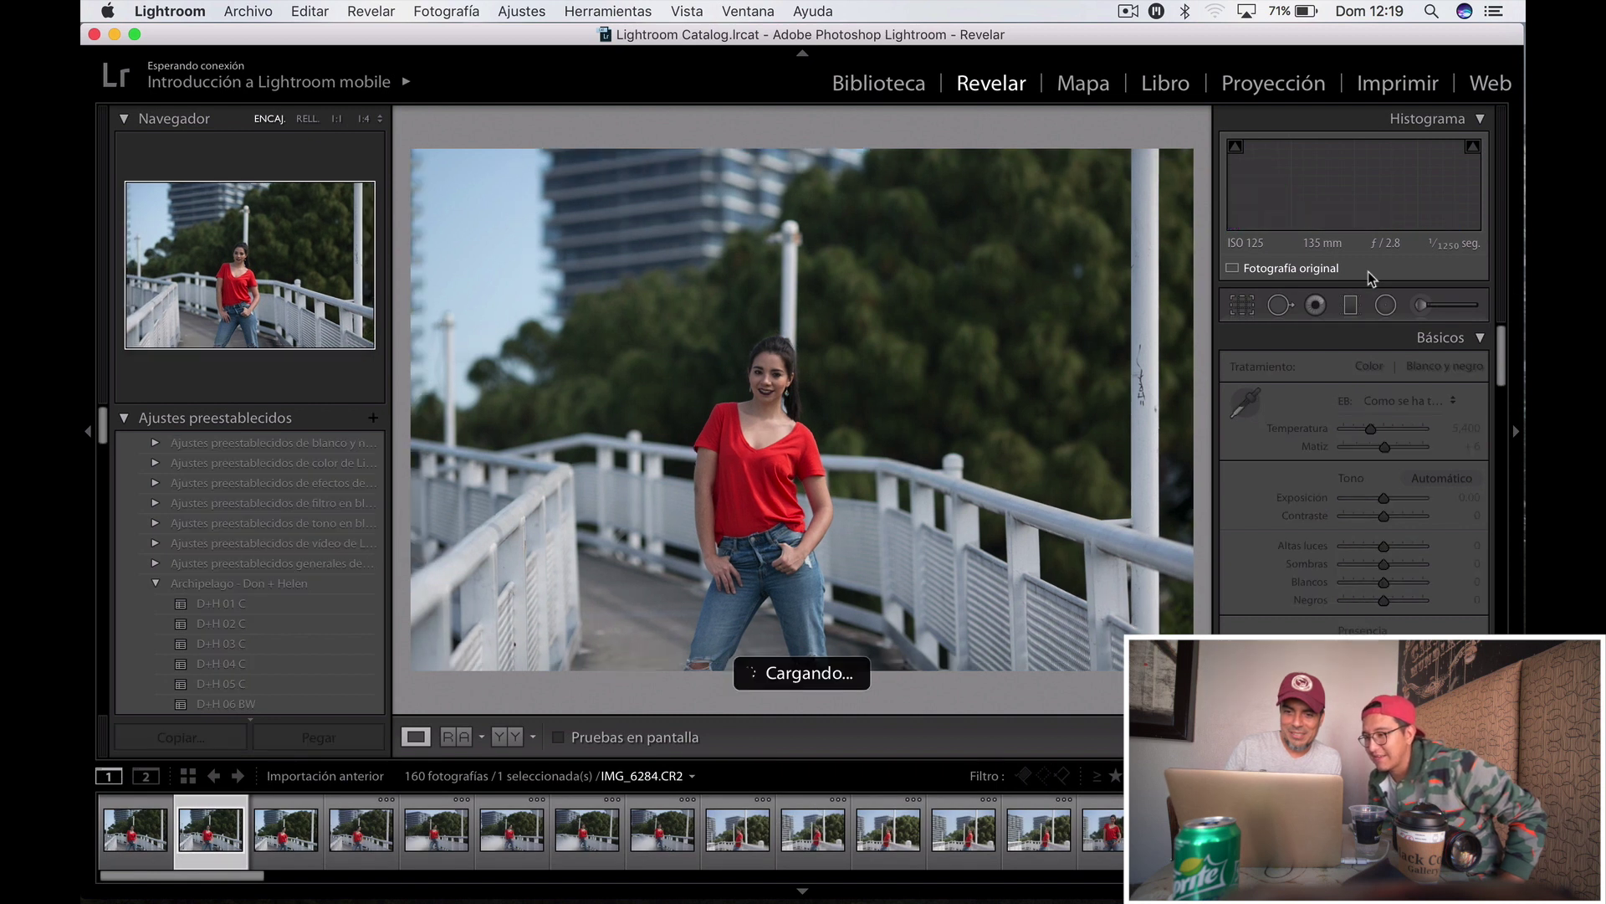
{"action": "key", "text": "Right"}
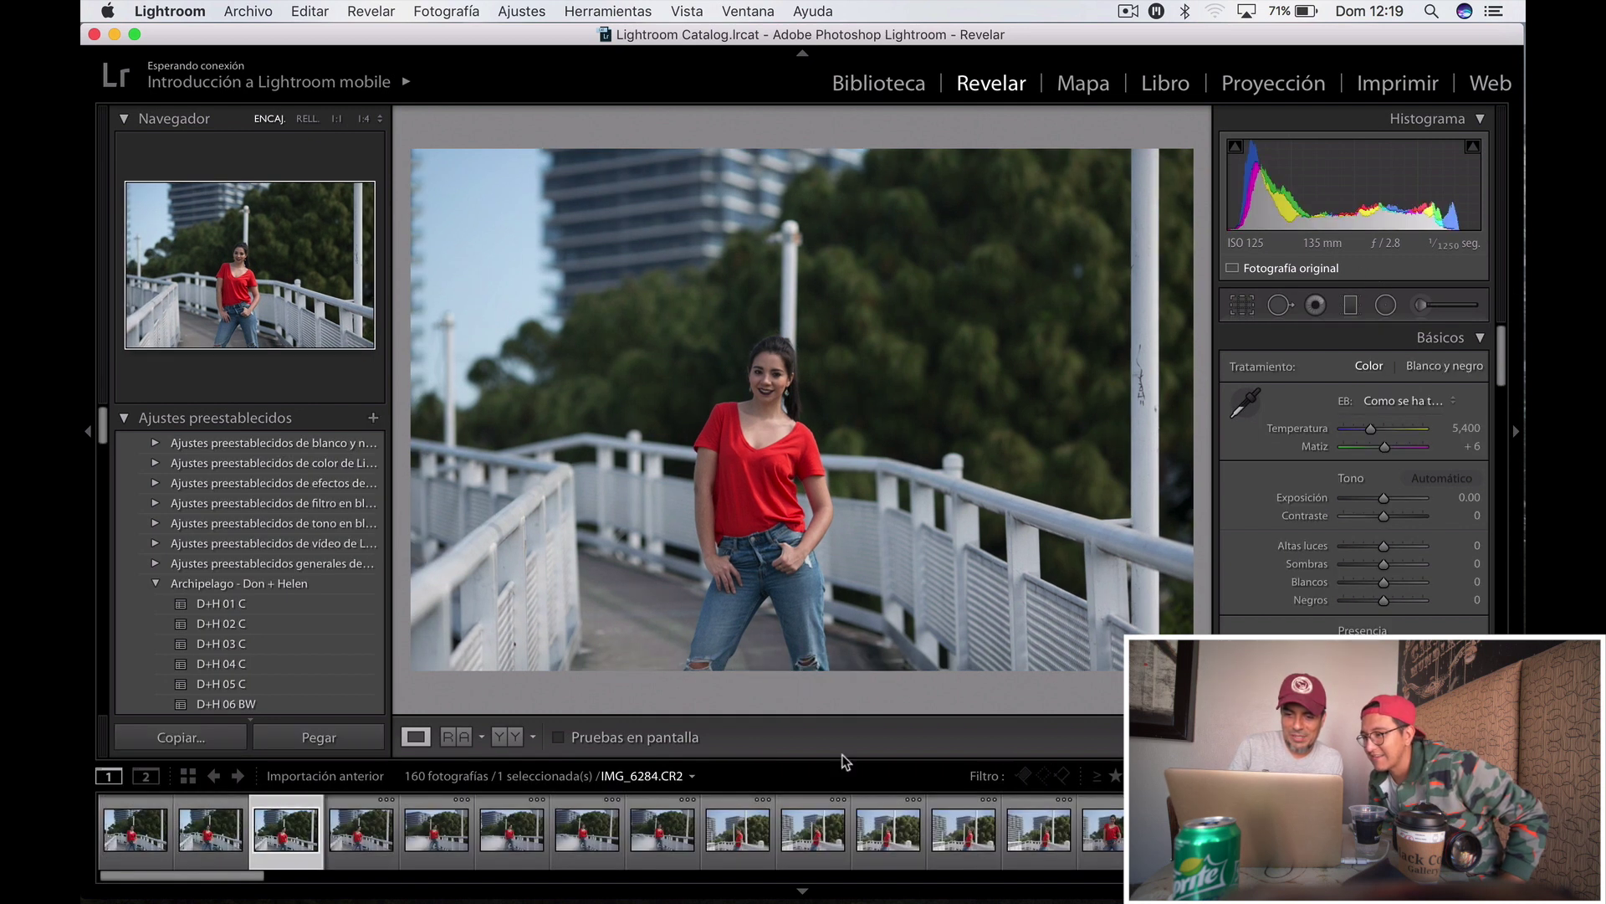
{"action": "left_click", "coordinate": [803, 824]}
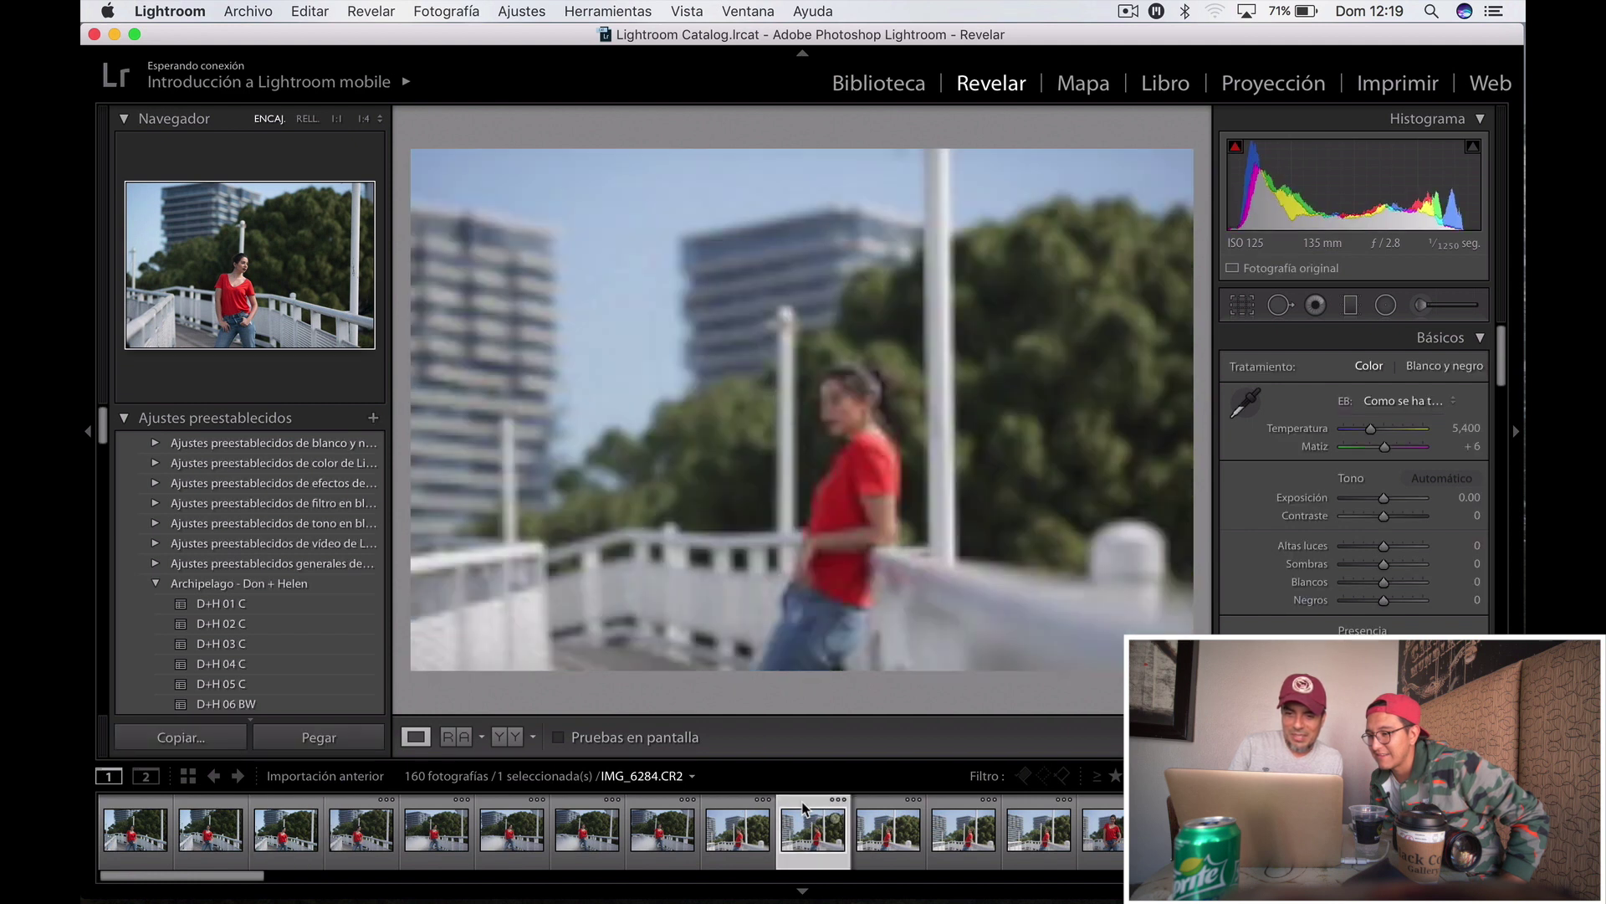
{"action": "left_click", "coordinate": [886, 816]}
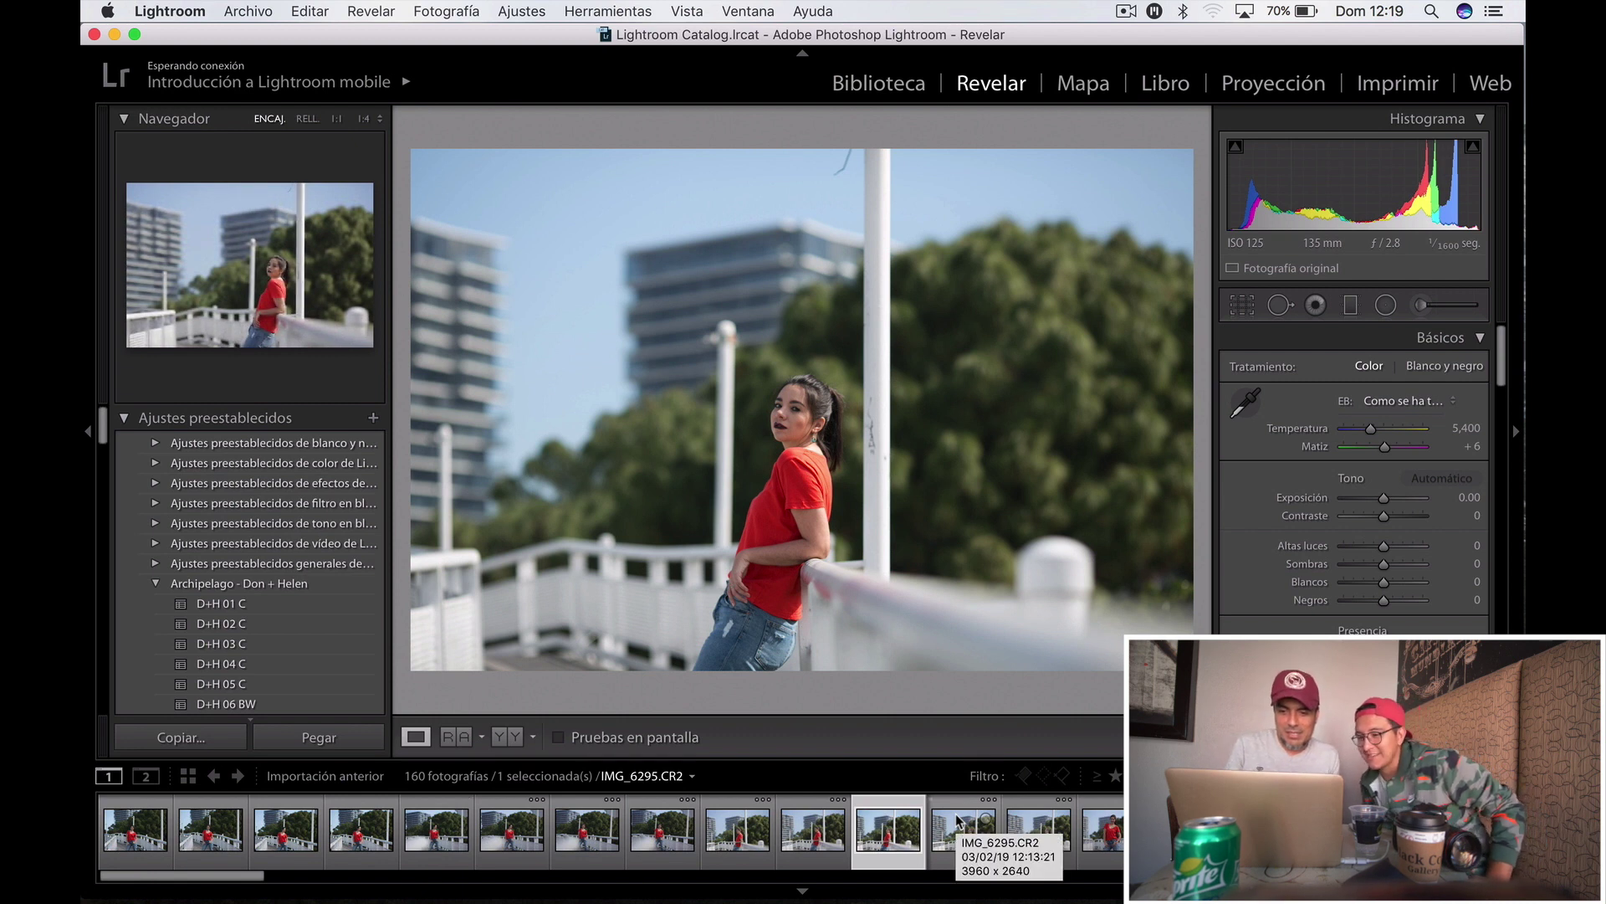
{"action": "scroll", "coordinate": [959, 822], "scroll_direction": "down", "scroll_amount": 1}
{"action": "scroll", "coordinate": [959, 821], "scroll_direction": "down", "scroll_amount": 5}
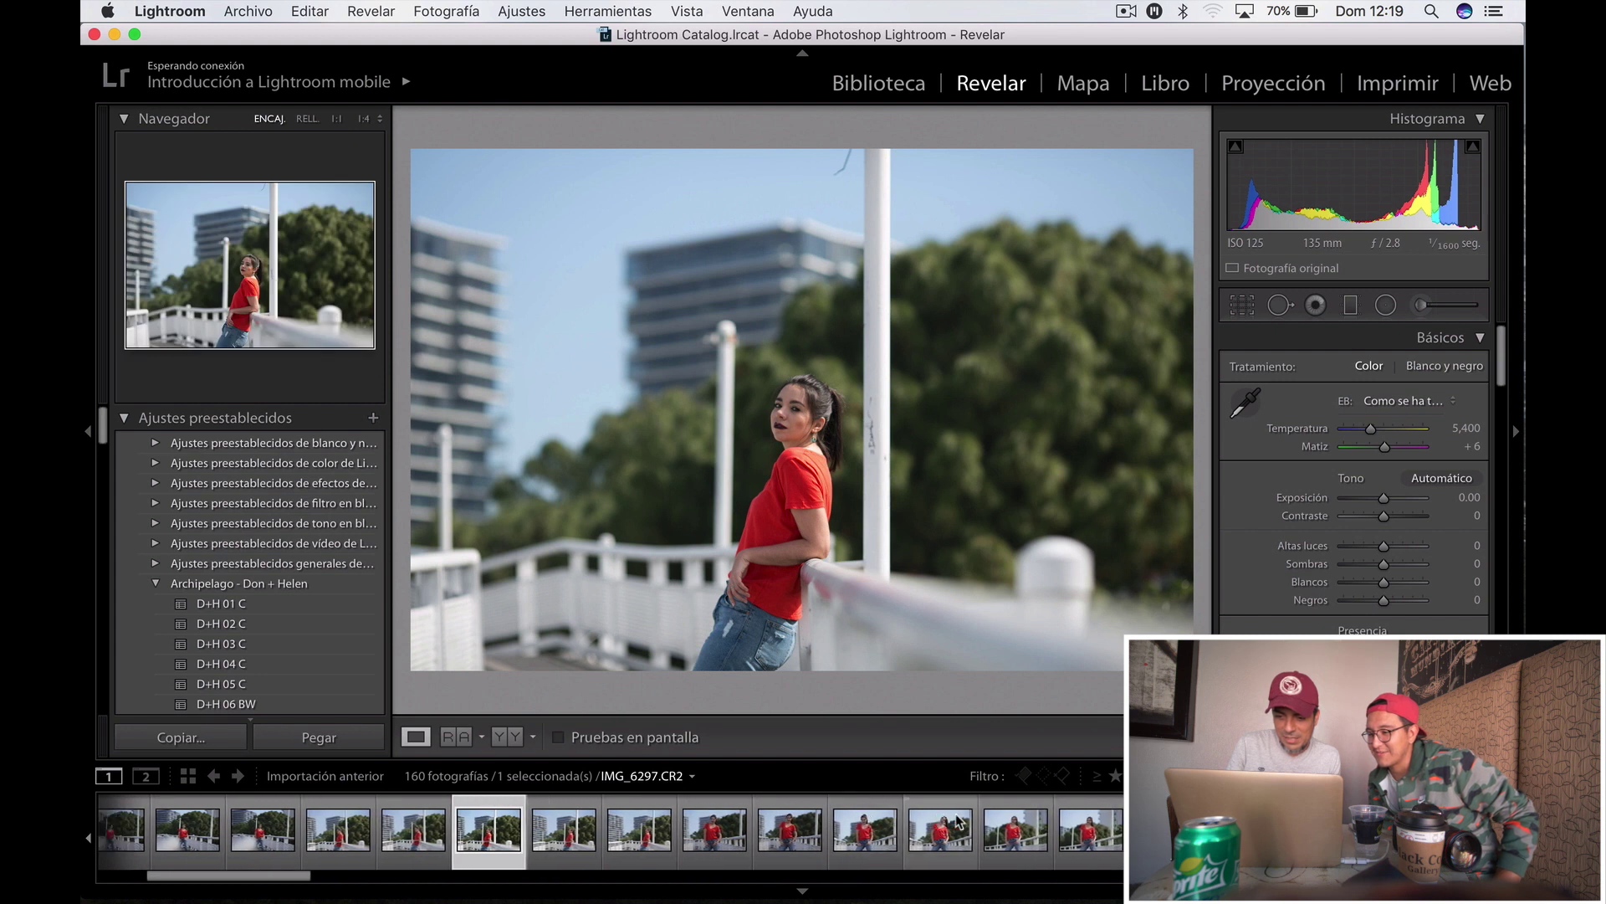
{"action": "left_click", "coordinate": [1159, 827]}
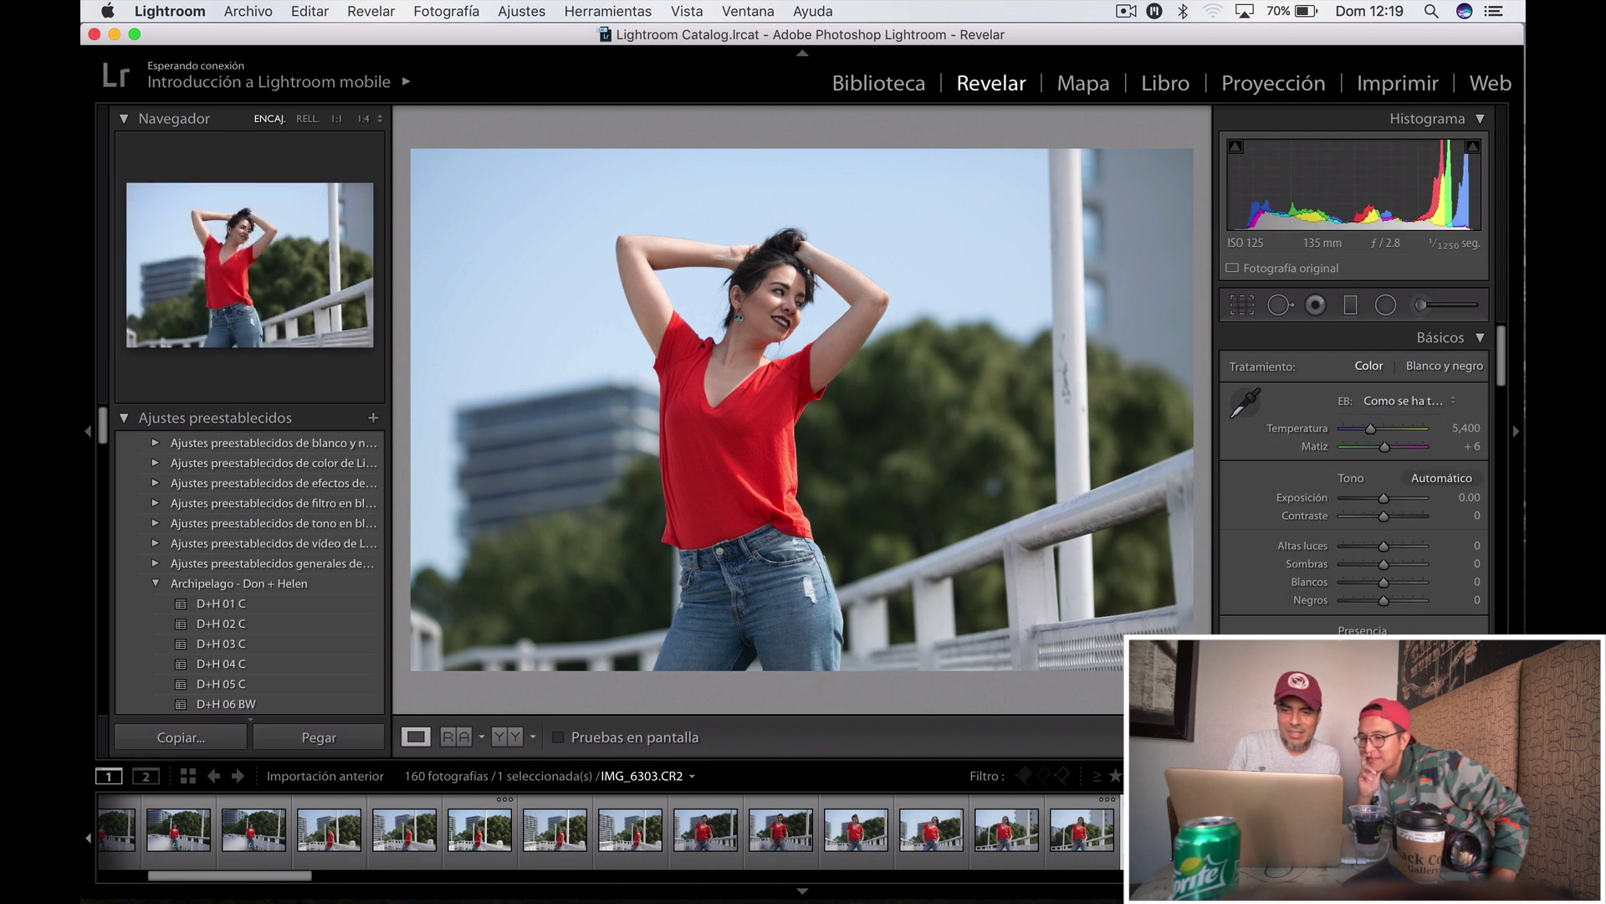
Step through the following blue-sky bridge portraits up to IMG_6312.CR2
{"action": "key", "text": "Right"}
{"action": "key", "text": "Right"}
{"action": "key", "text": "Right"}
{"action": "key", "text": "Right"}
{"action": "key", "text": "Right"}
{"action": "key", "text": "Right"}
{"action": "key", "text": "Right"}
{"action": "key", "text": "Right"}
{"action": "key", "text": "Right"}
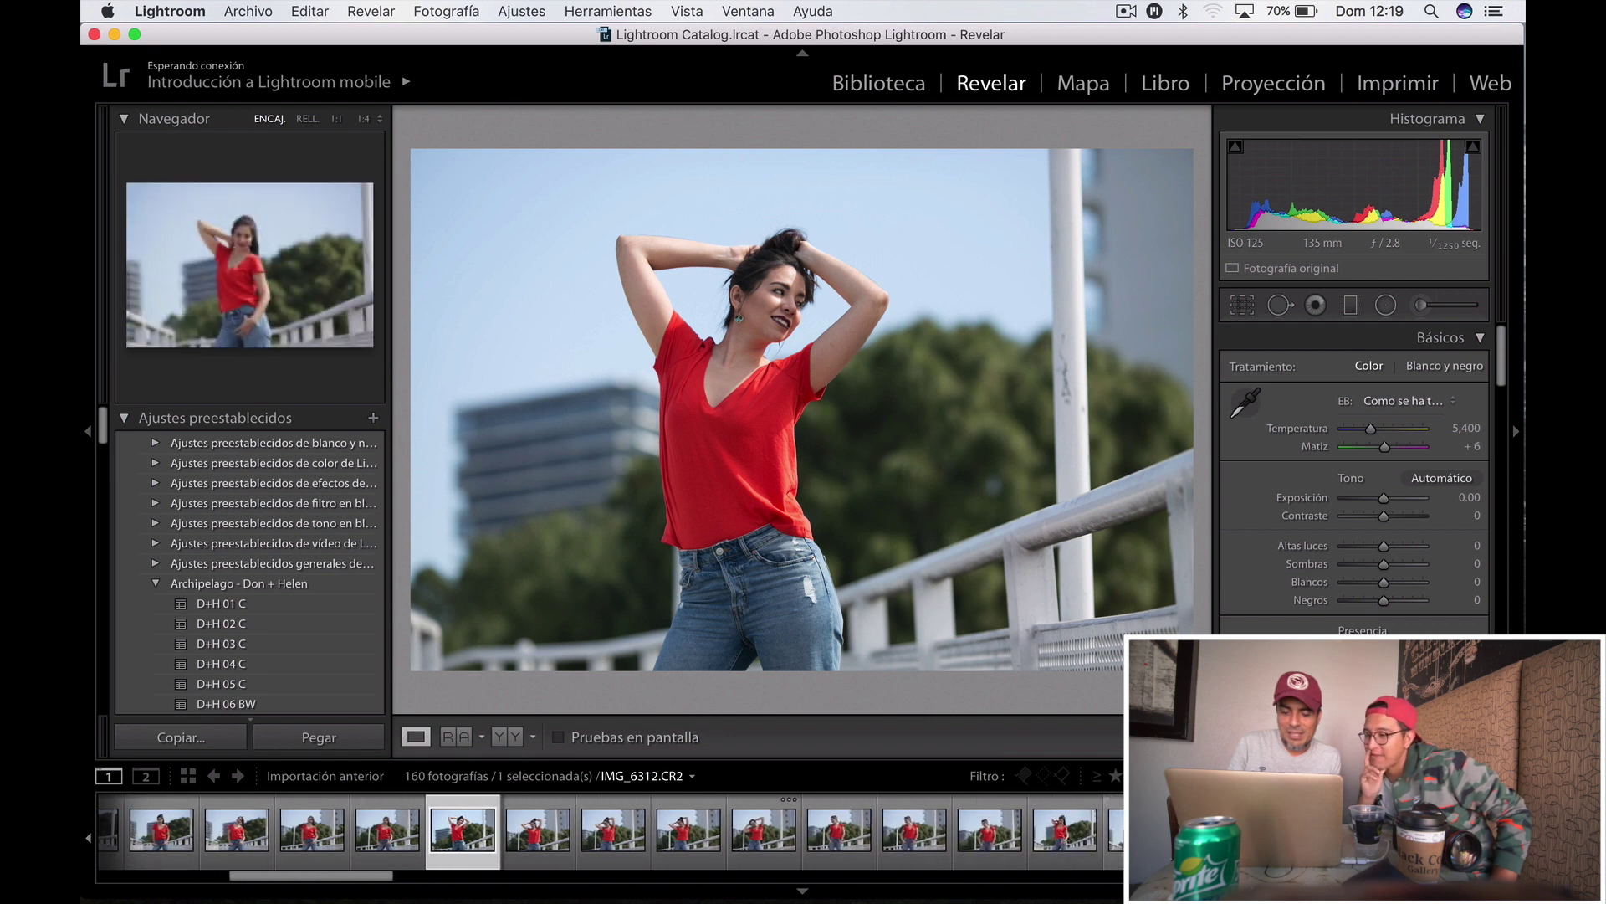
{"action": "left_click", "coordinate": [1115, 831]}
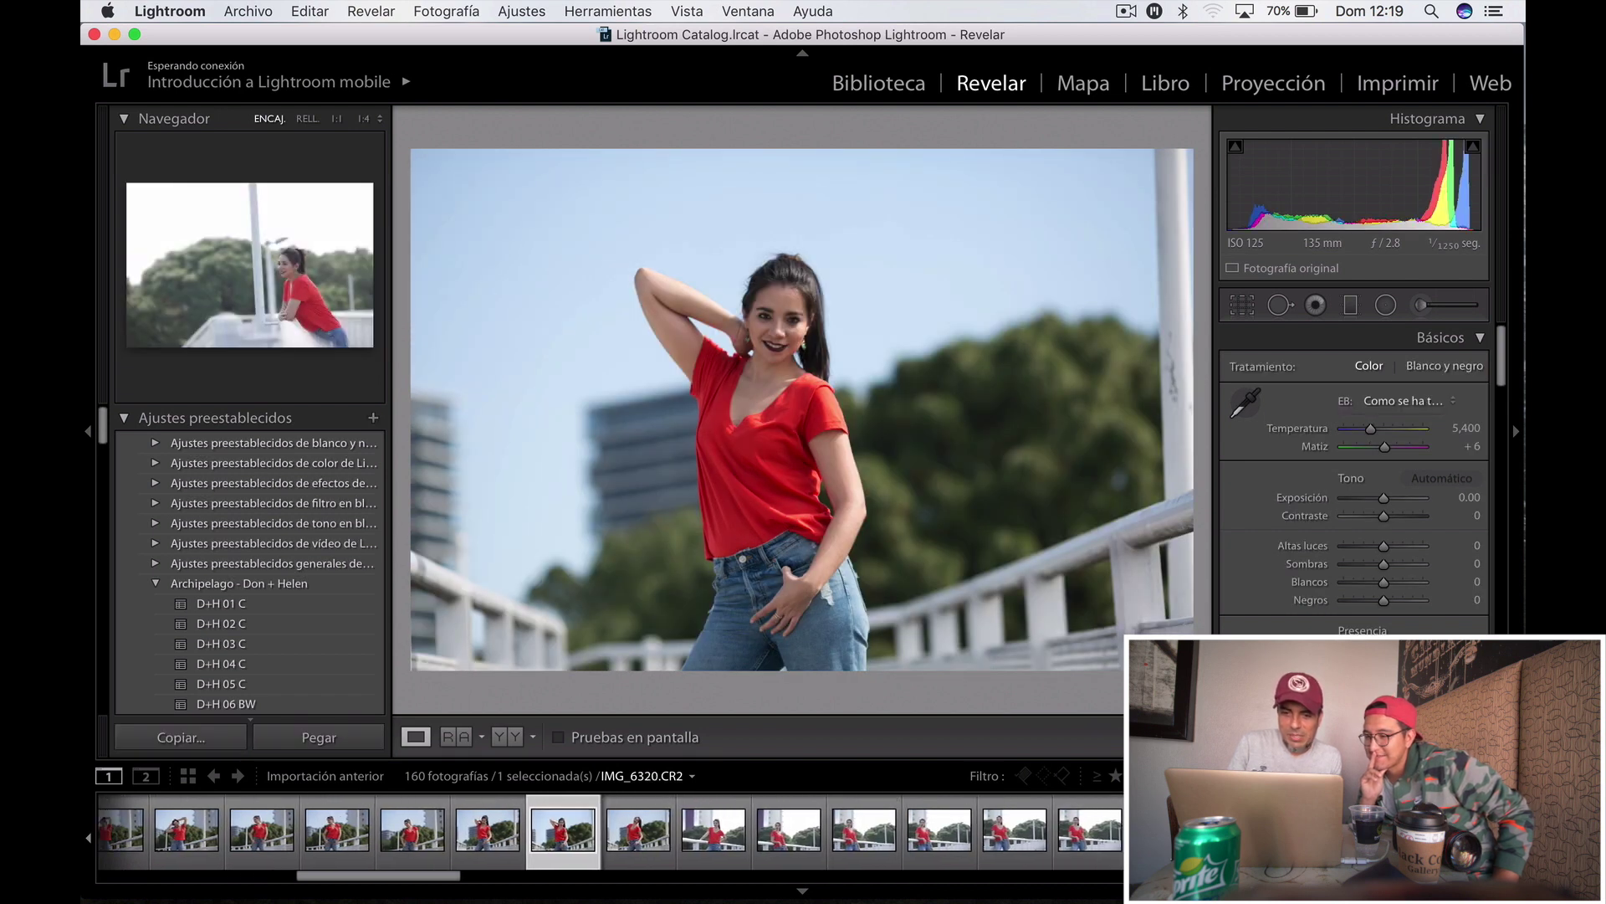
Inspect the detail of IMG_6312.CR2 at 1:1 and return to the fitted view
{"action": "left_click", "coordinate": [859, 486]}
{"action": "left_click", "coordinate": [859, 486]}
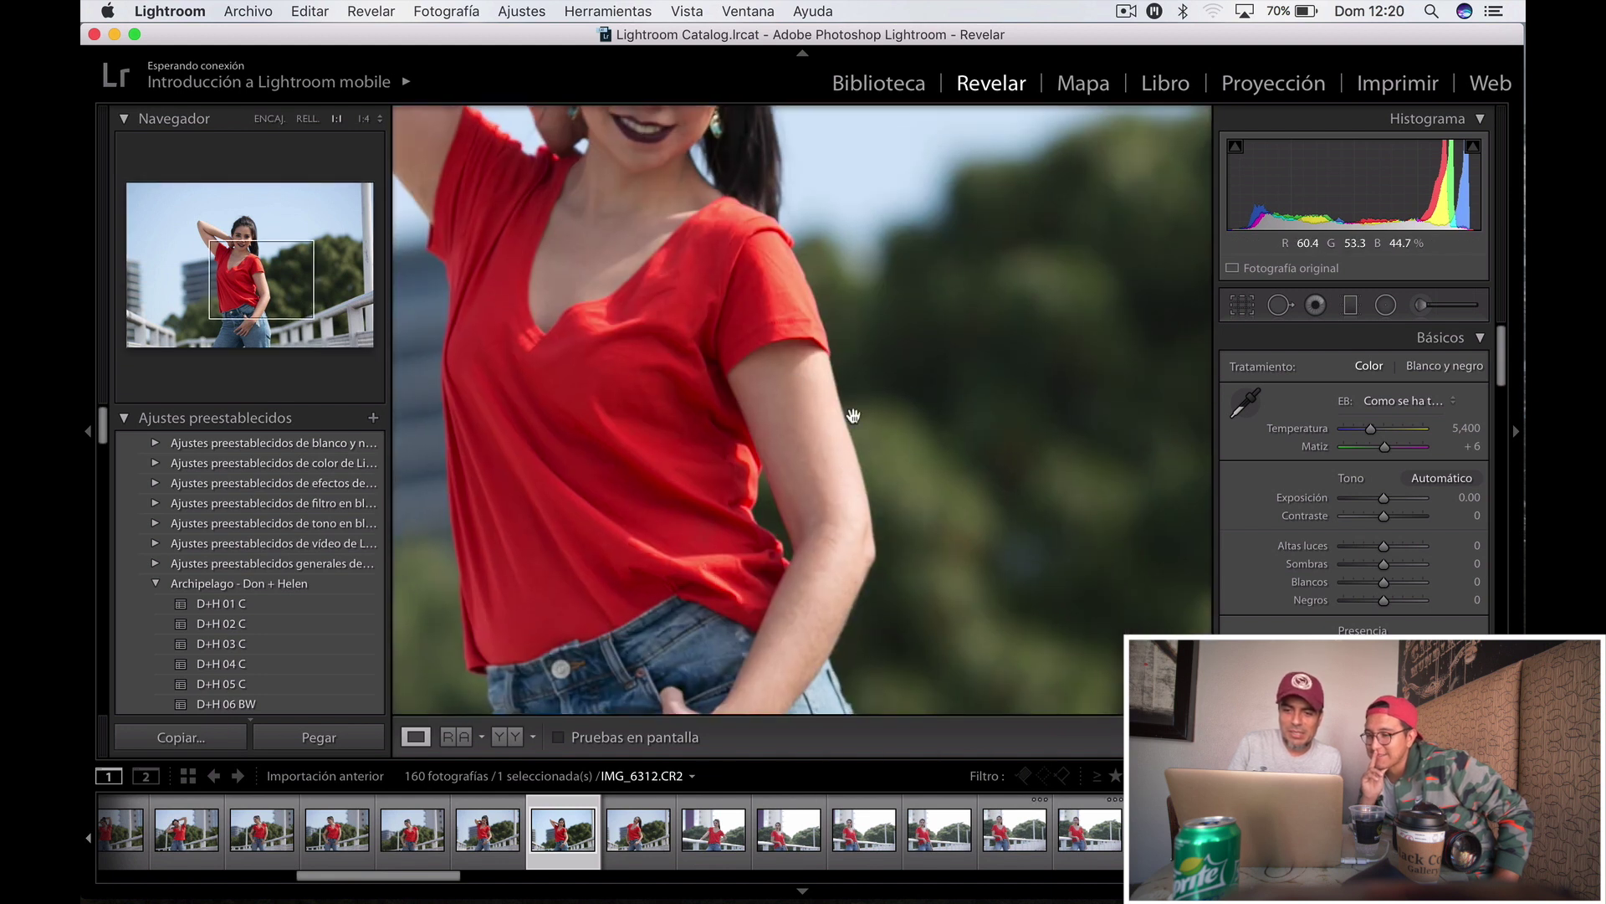
{"action": "left_click", "coordinate": [879, 466]}
Review the white-railing portraits and the close-ups with blurred trees, continuing to the walkway shots around IMG_6338.CR2
{"action": "left_click", "coordinate": [1092, 822]}
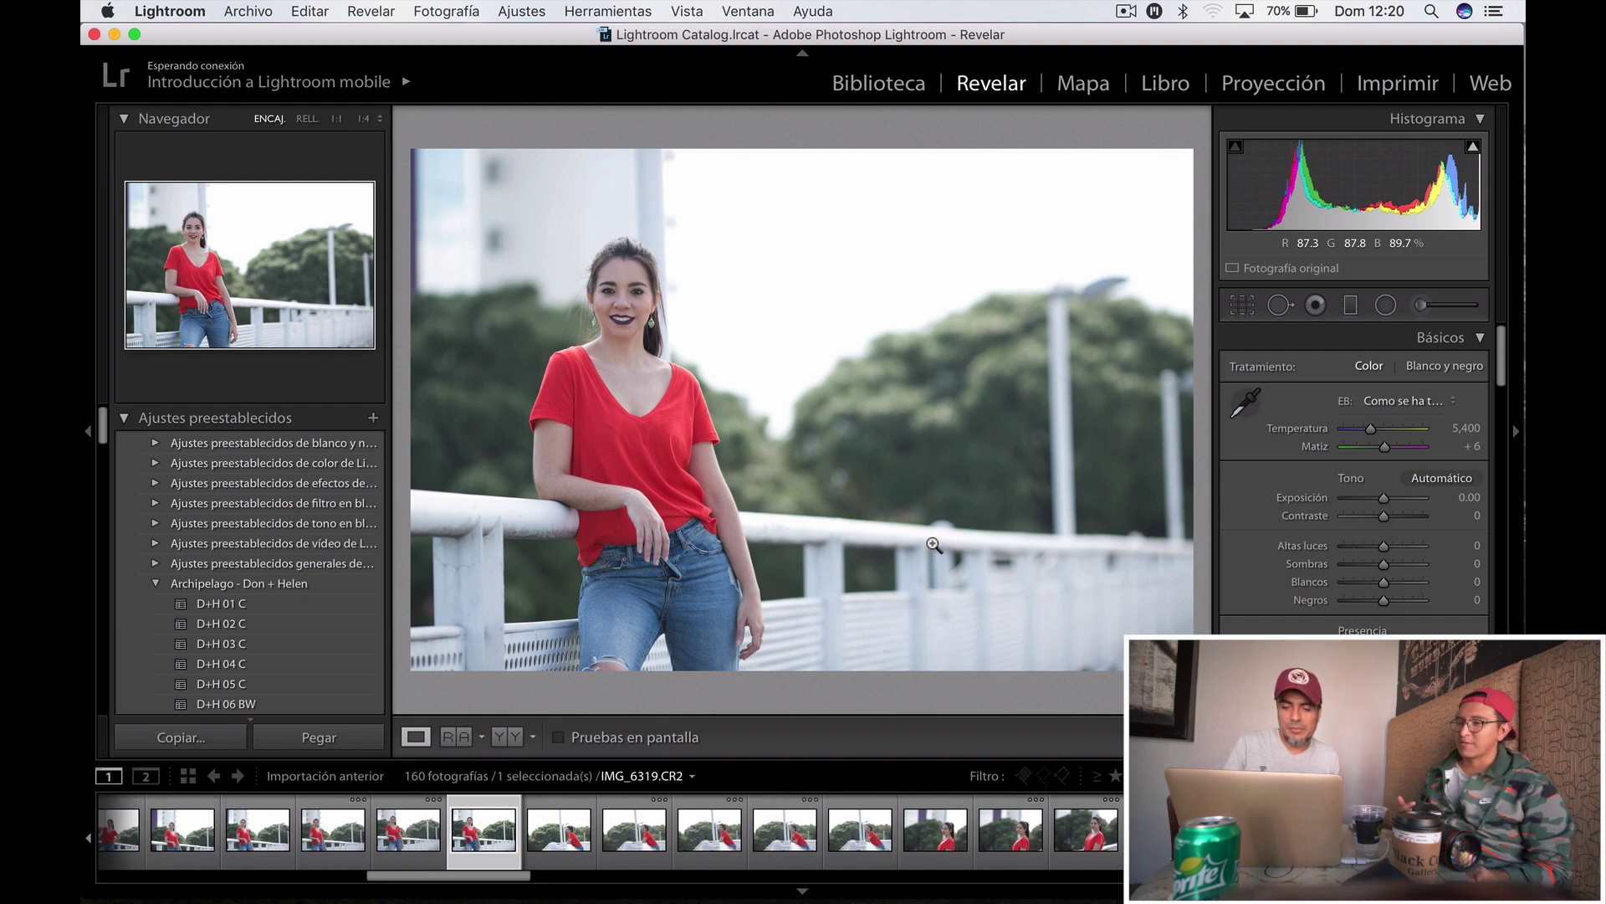
{"action": "left_click", "coordinate": [935, 819]}
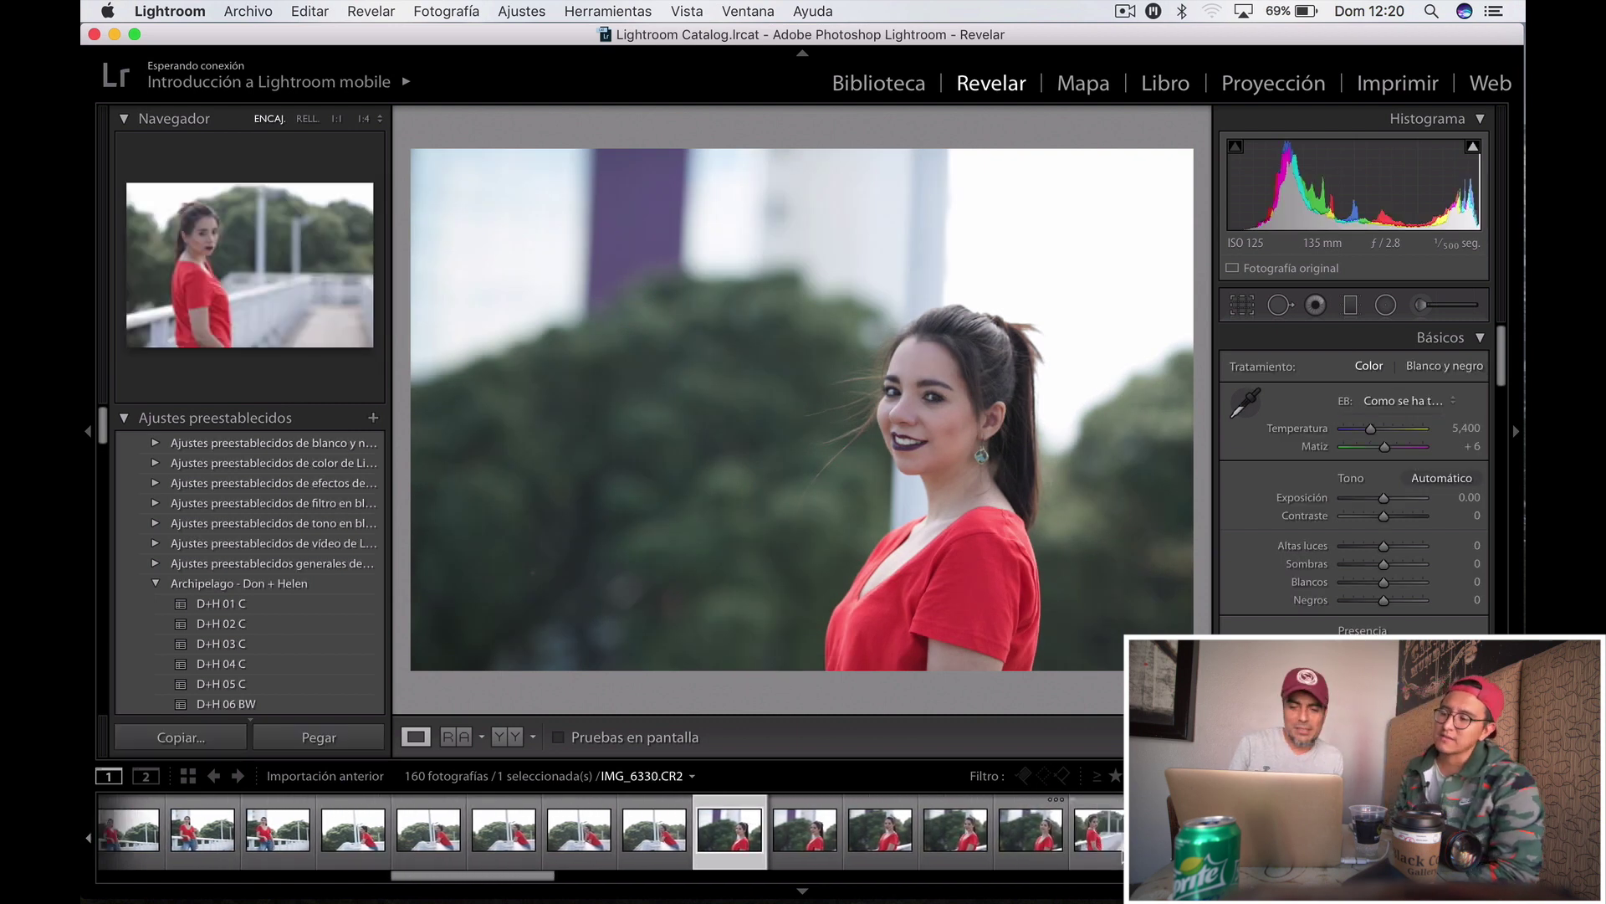
{"action": "scroll", "coordinate": [1087, 832], "scroll_direction": "down", "scroll_amount": 3}
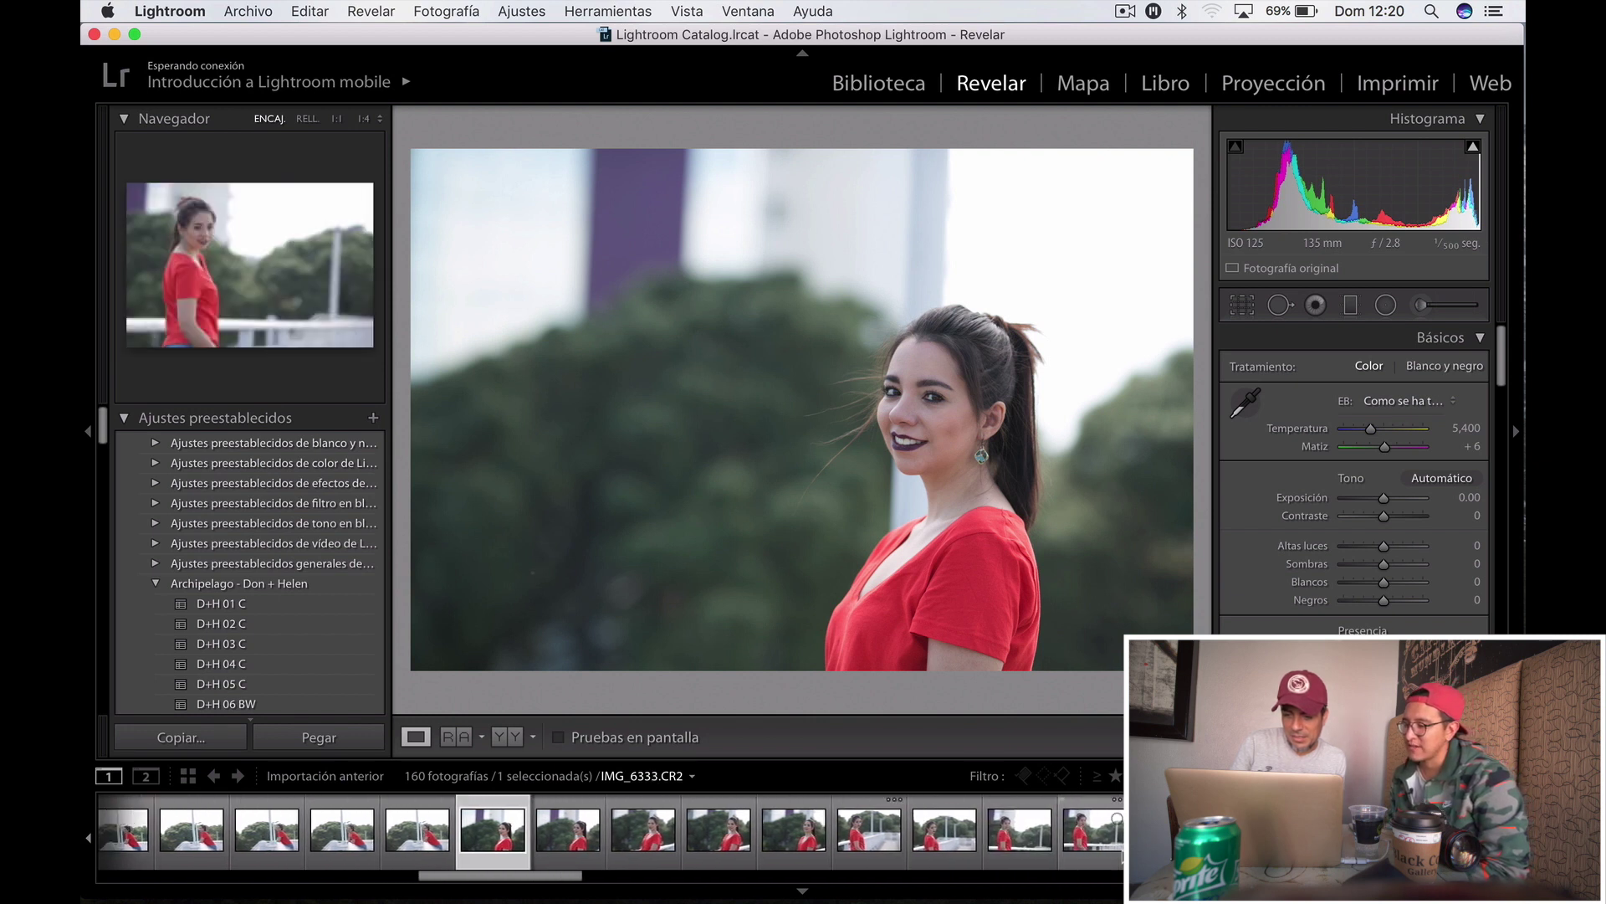
{"action": "left_click", "coordinate": [870, 845]}
{"action": "key", "text": "Right"}
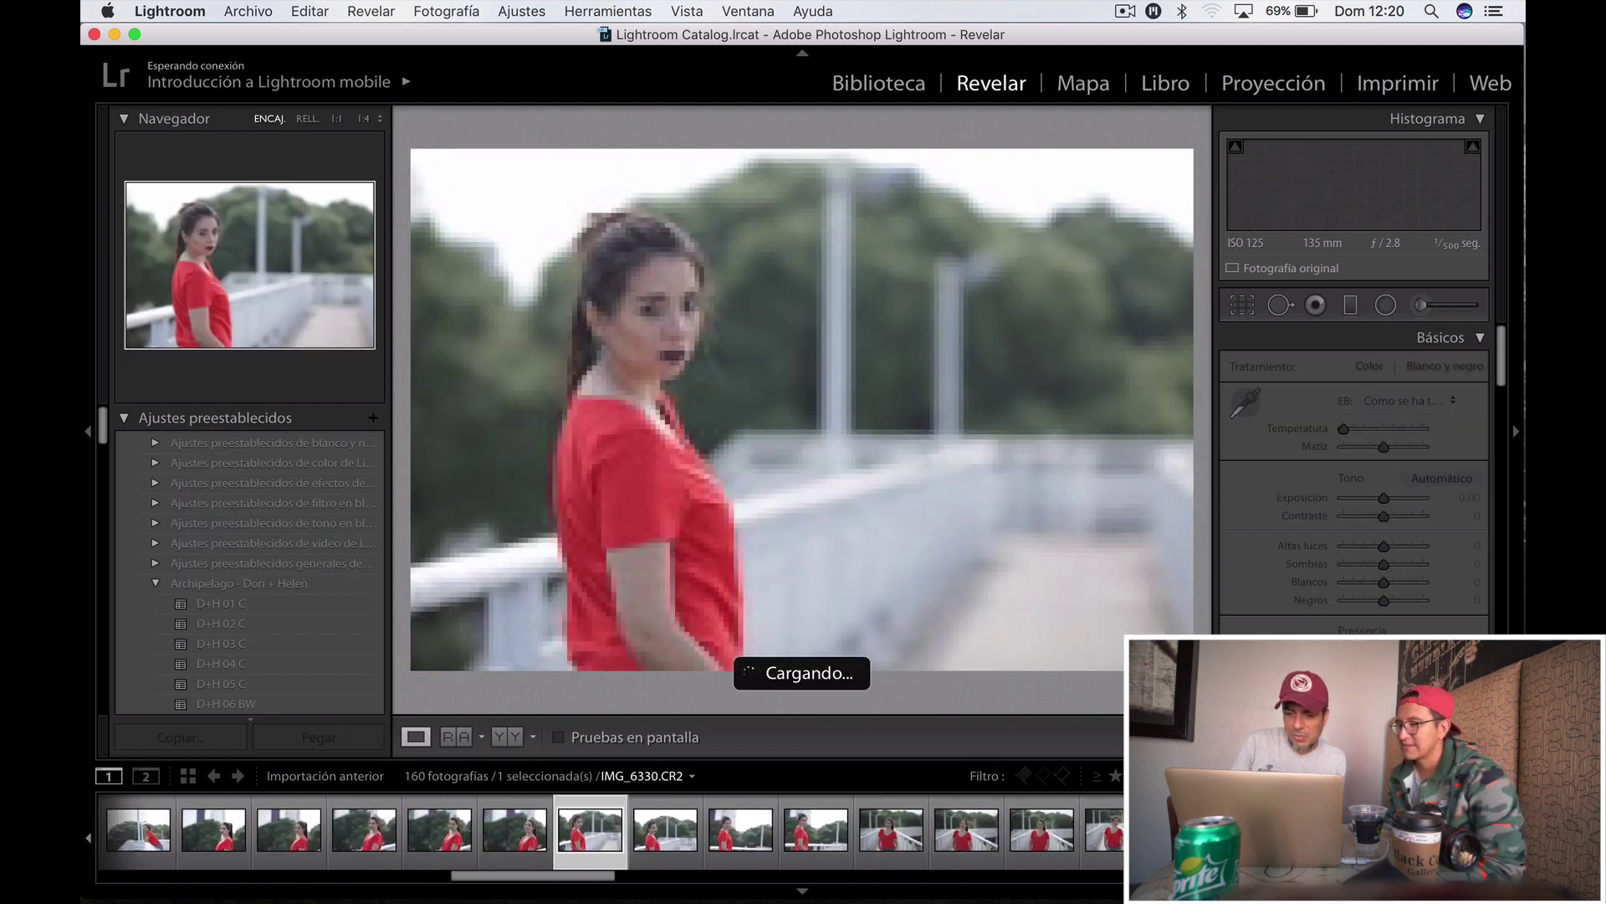
{"action": "scroll", "coordinate": [971, 828], "scroll_direction": "down", "scroll_amount": 3}
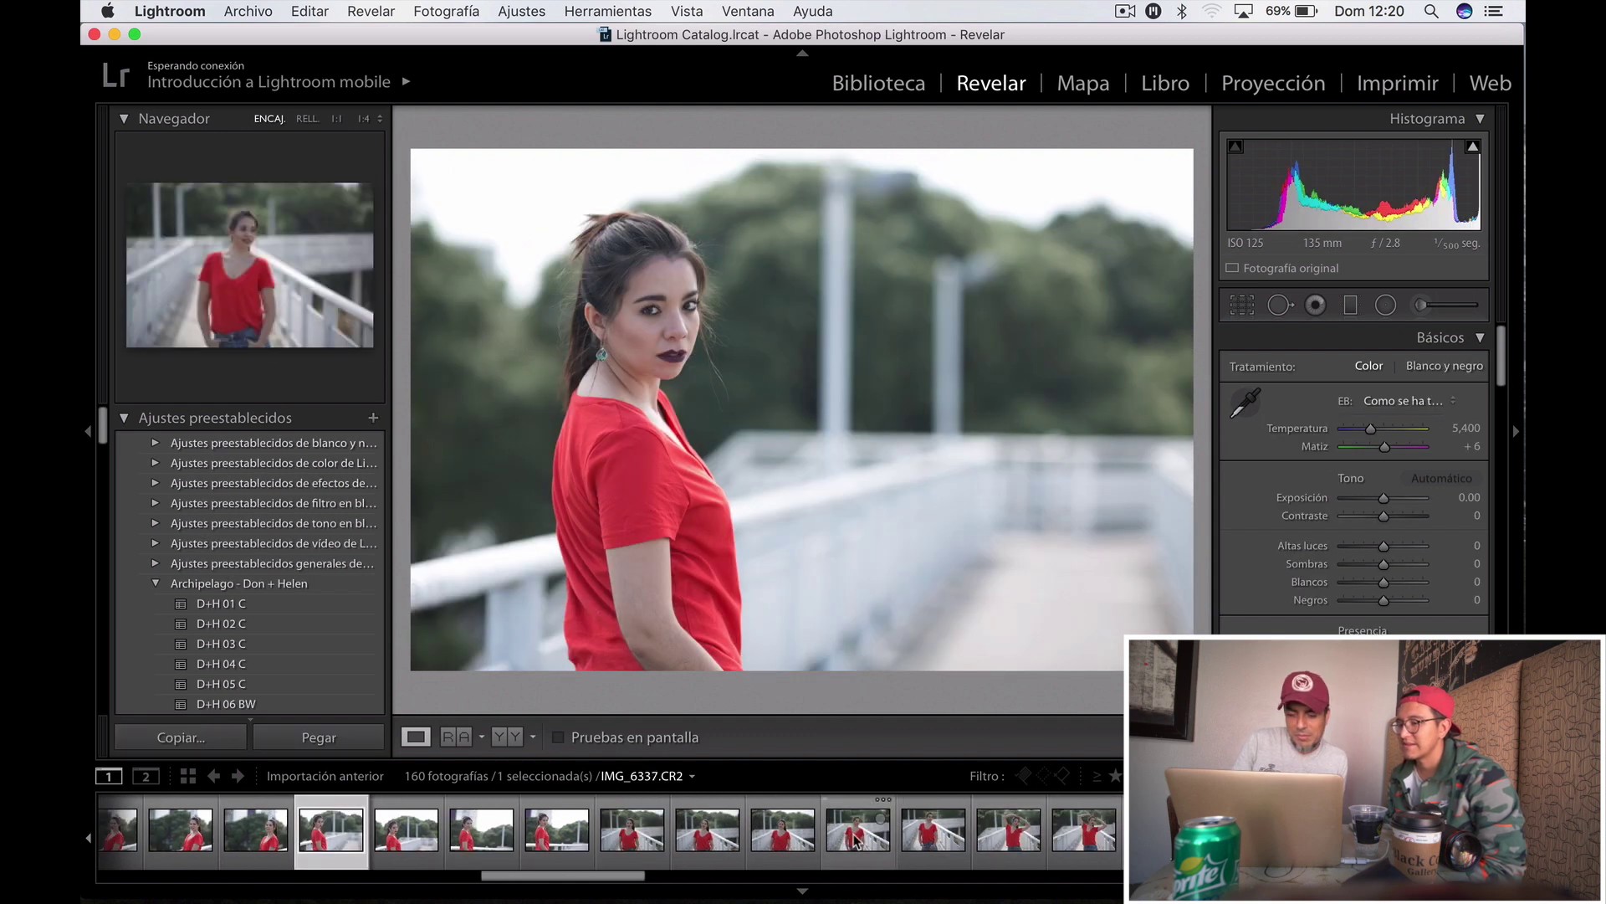
{"action": "left_click", "coordinate": [936, 832]}
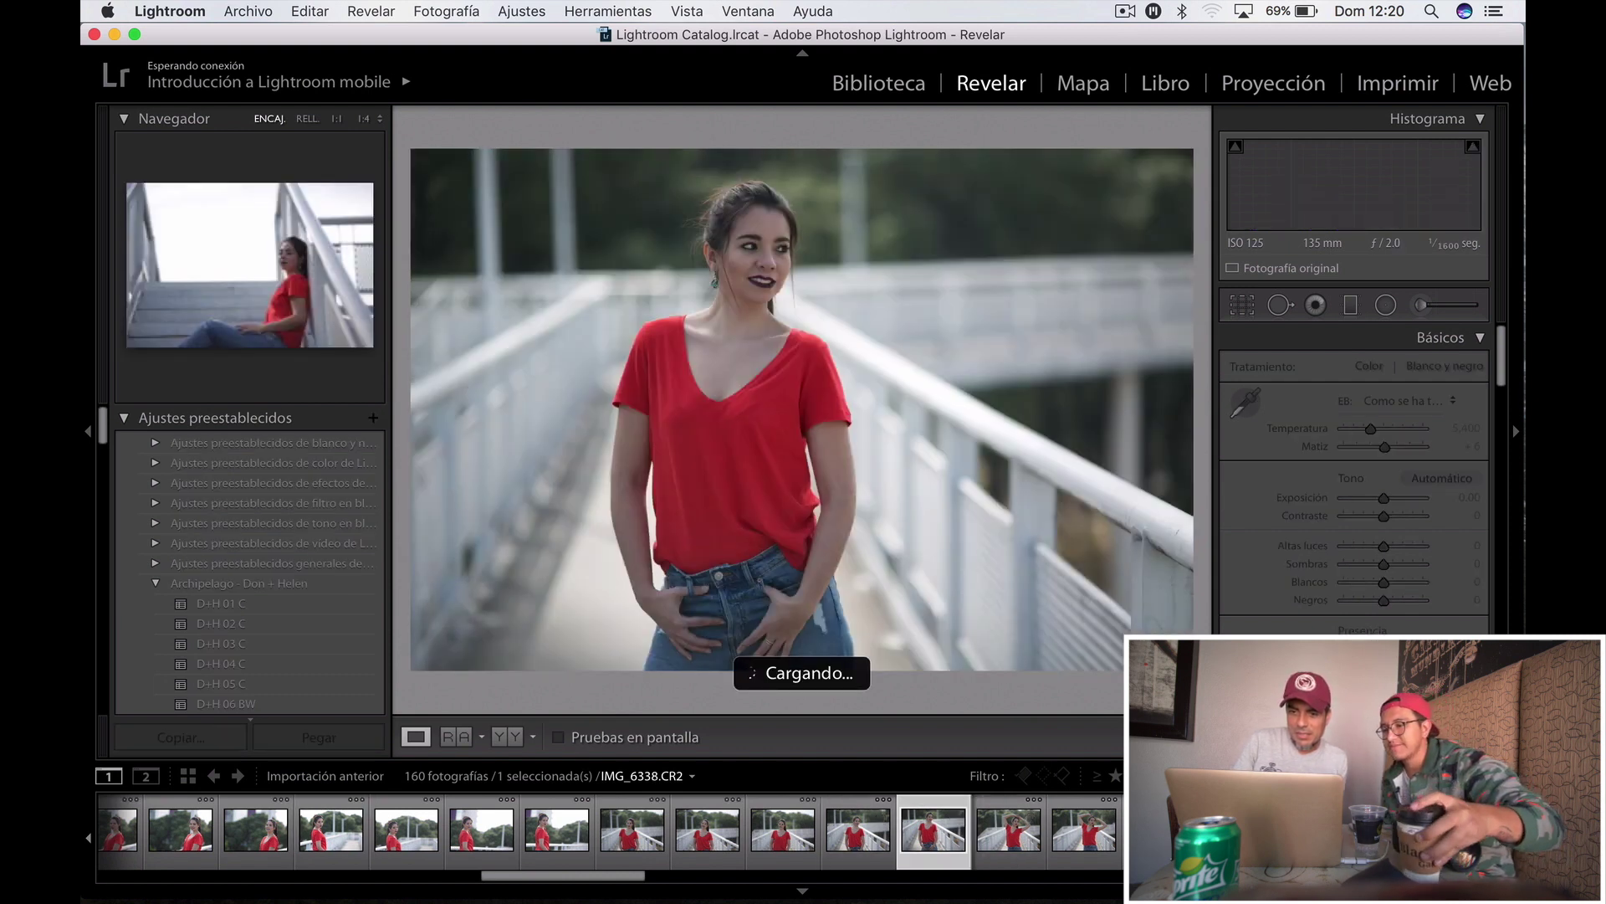
Step through the walkway and staircase portraits up to the smiling close-up IMG_6347.CR2
{"action": "key", "text": "Right"}
{"action": "key", "text": "Right"}
{"action": "key", "text": "Right"}
{"action": "key", "text": "Right"}
{"action": "key", "text": "Right"}
{"action": "key", "text": "Right"}
{"action": "key", "text": "Right"}
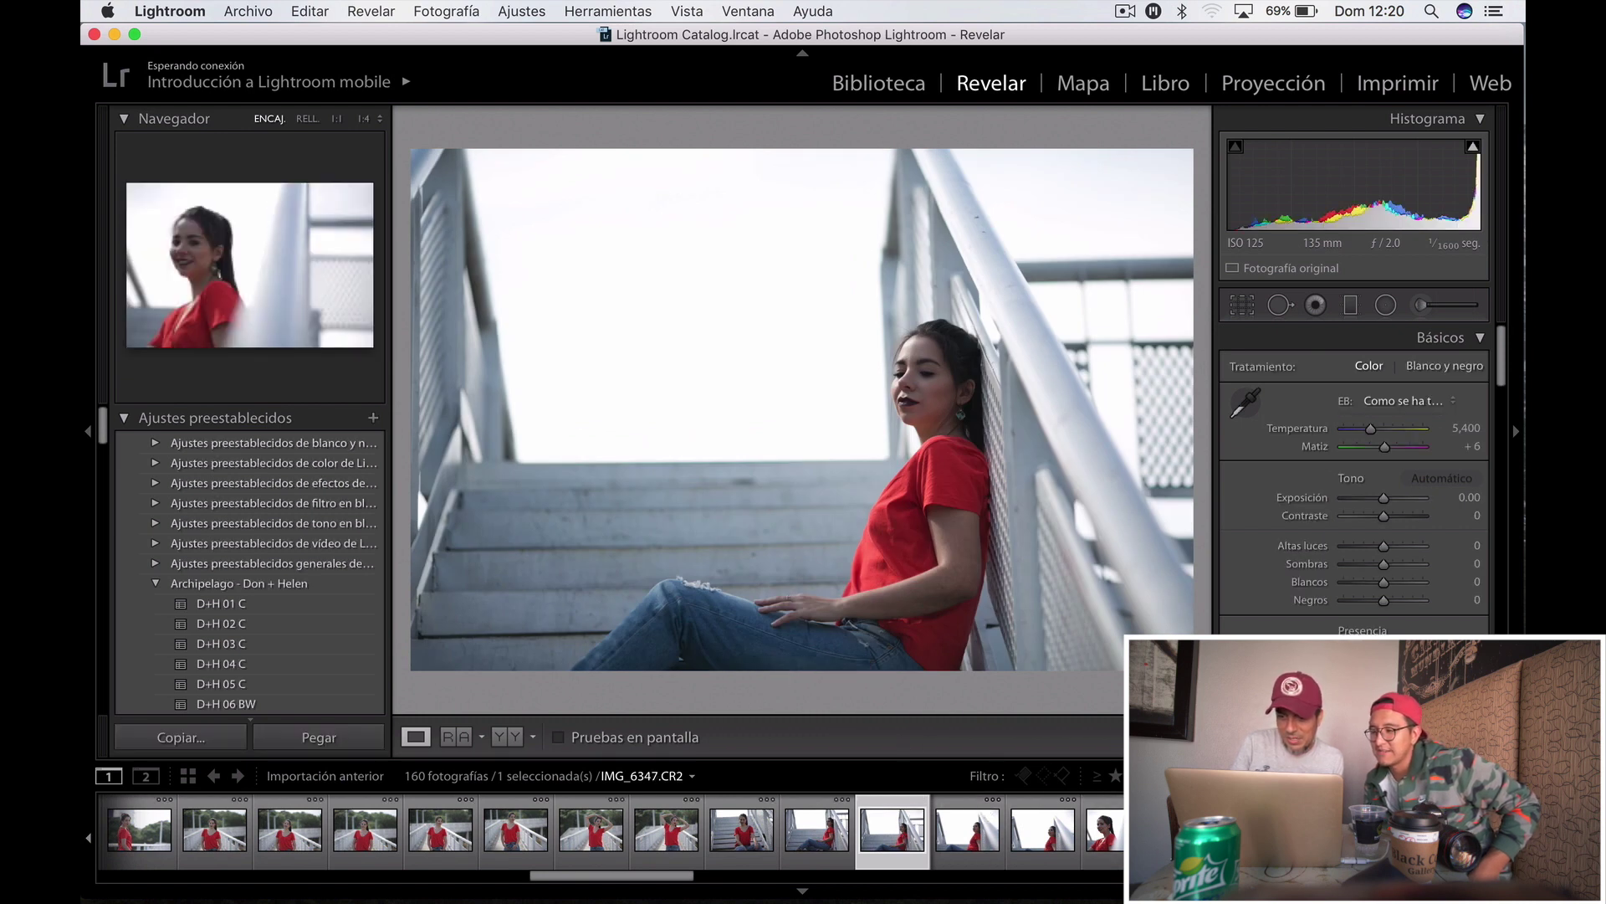
{"action": "left_click", "coordinate": [1103, 836]}
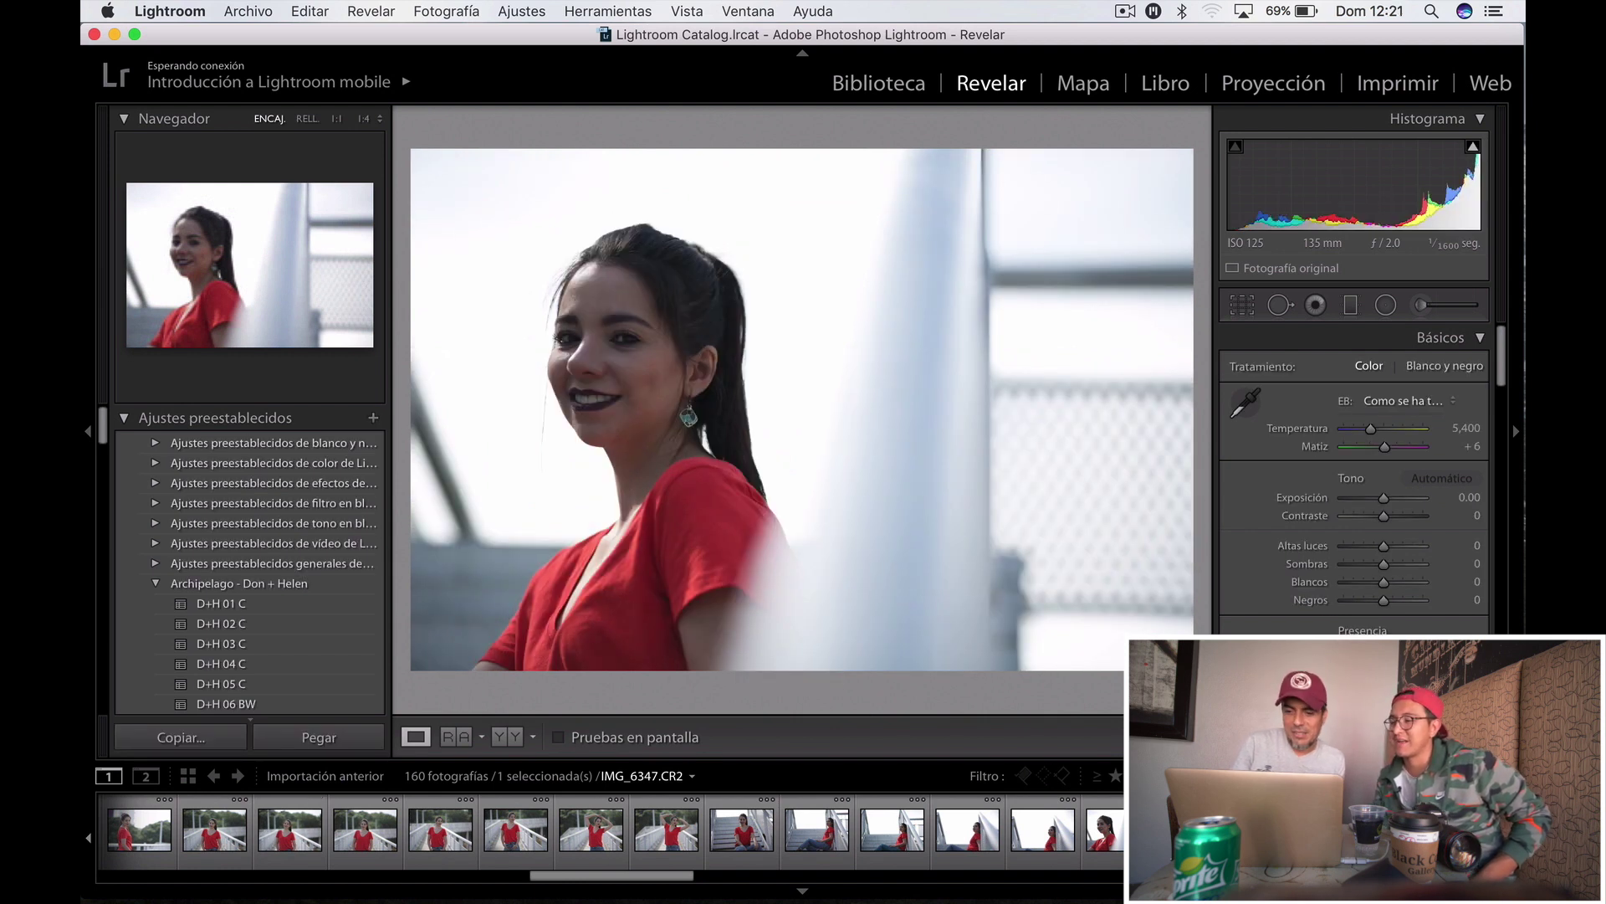
Review the forest portraits, checking IMG_6356.CR2 at 1:1 and moving on through the rest of the series
{"action": "scroll", "coordinate": [611, 830], "scroll_direction": "right", "scroll_amount": 10}
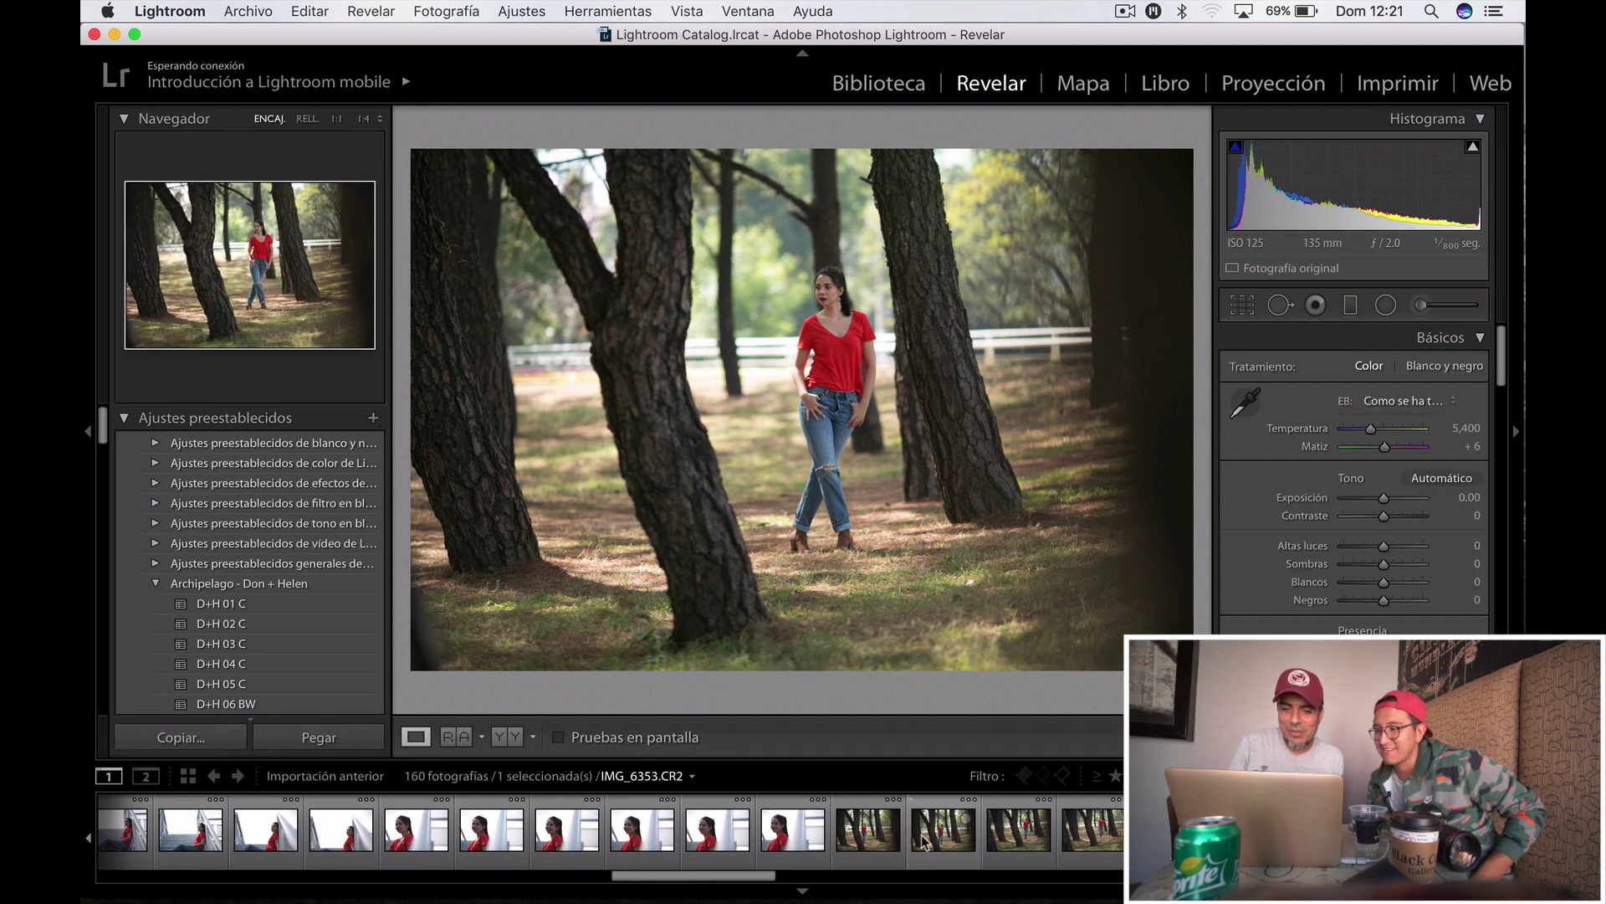
{"action": "left_click", "coordinate": [629, 574]}
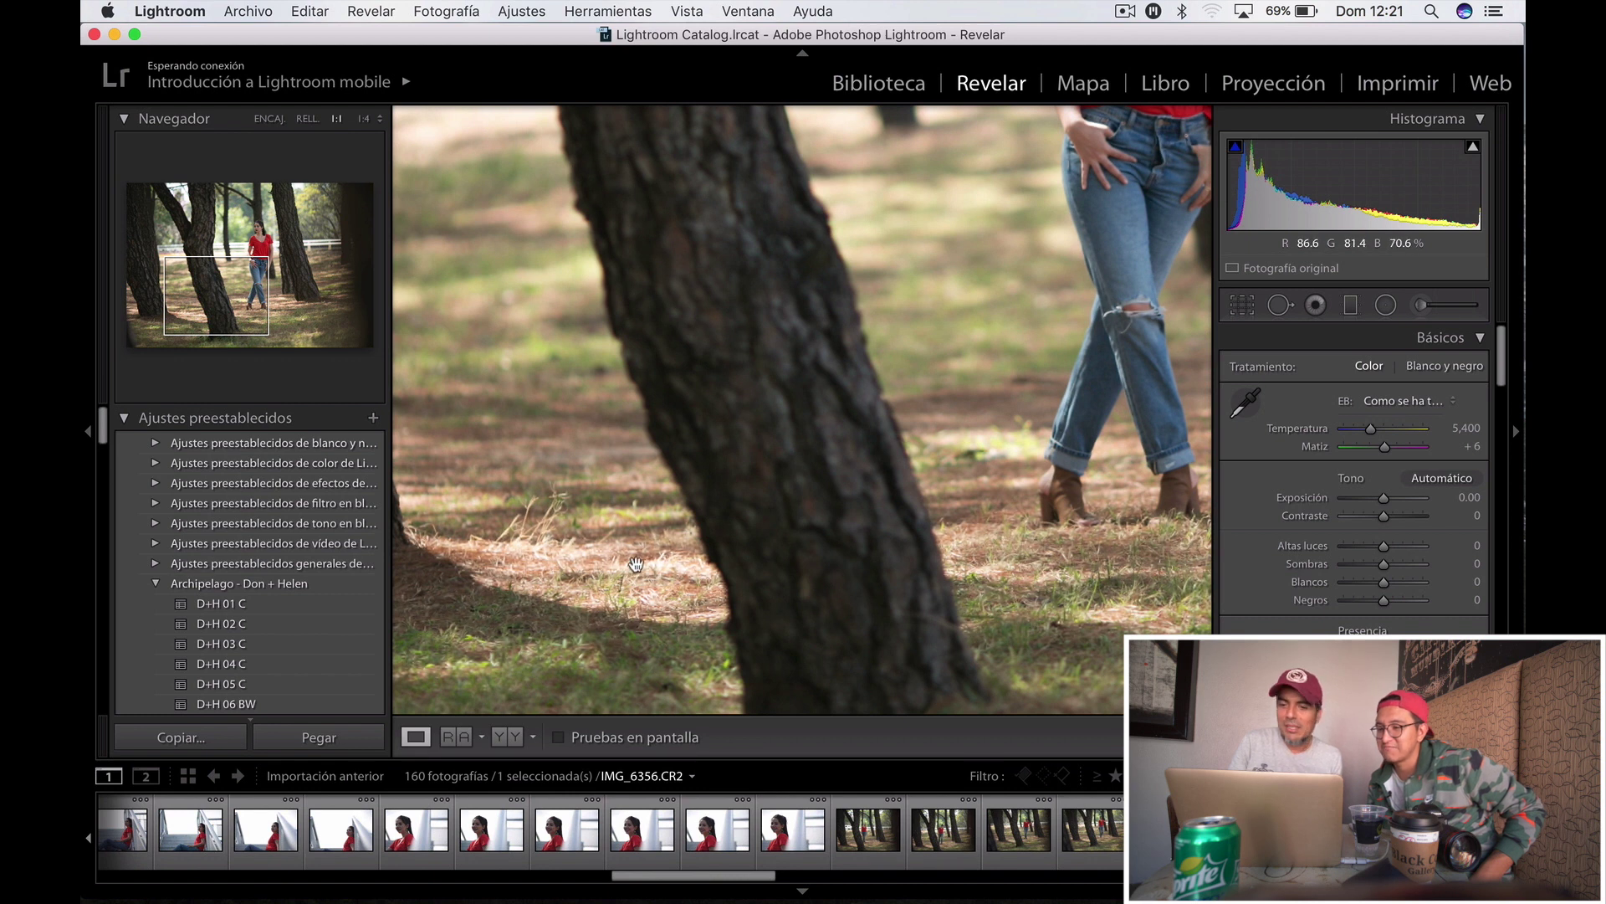
{"action": "left_click", "coordinate": [607, 560]}
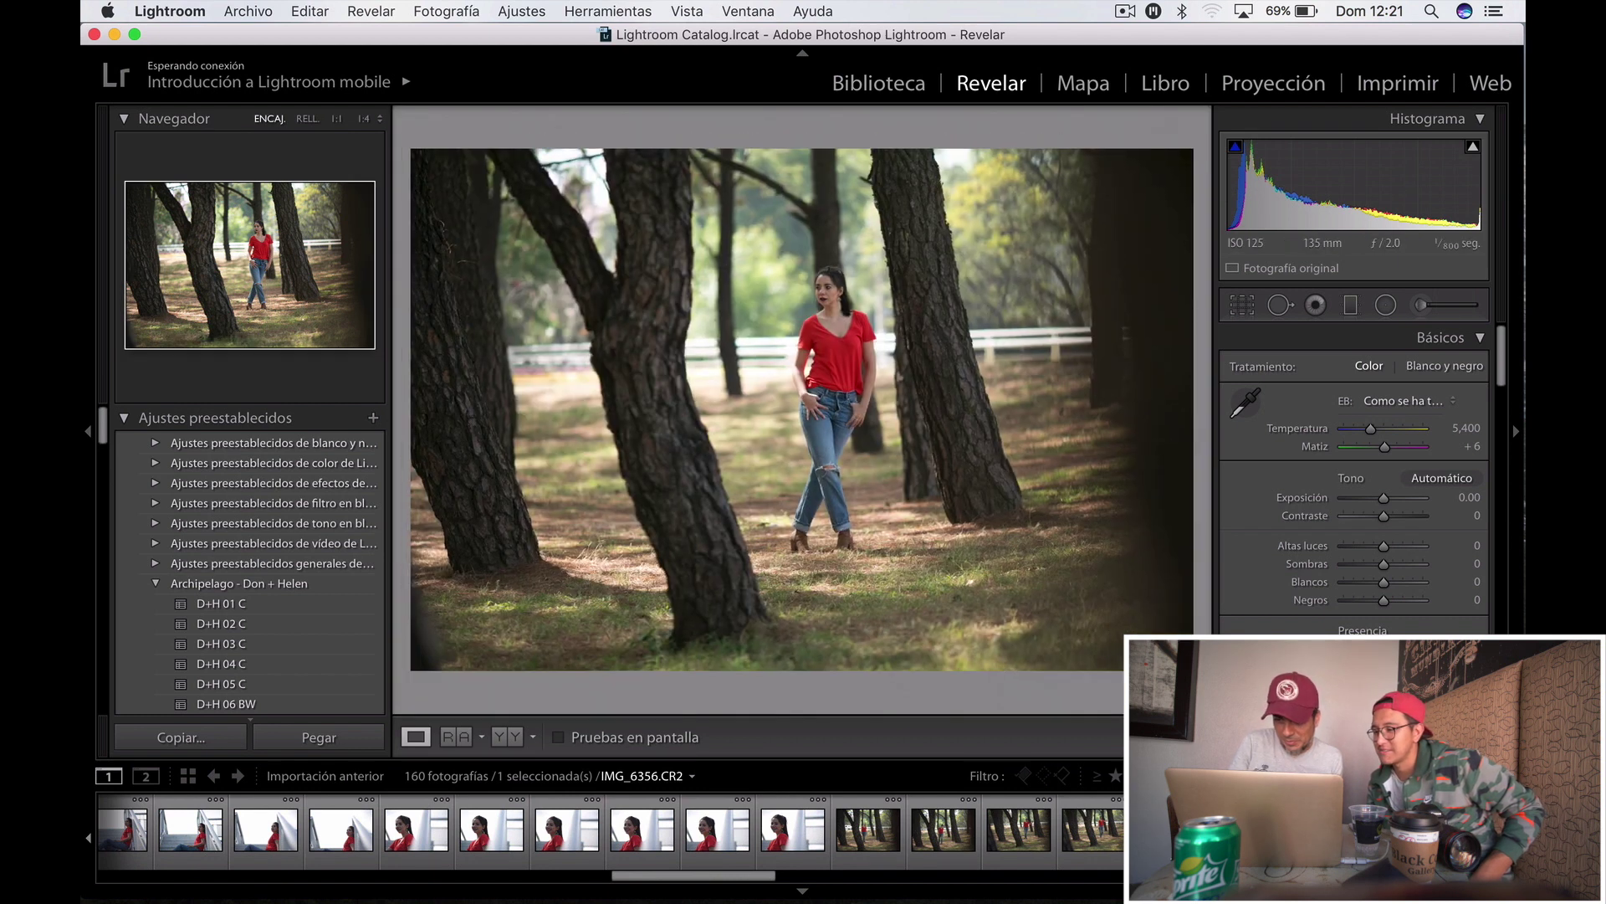
{"action": "key", "text": "Right"}
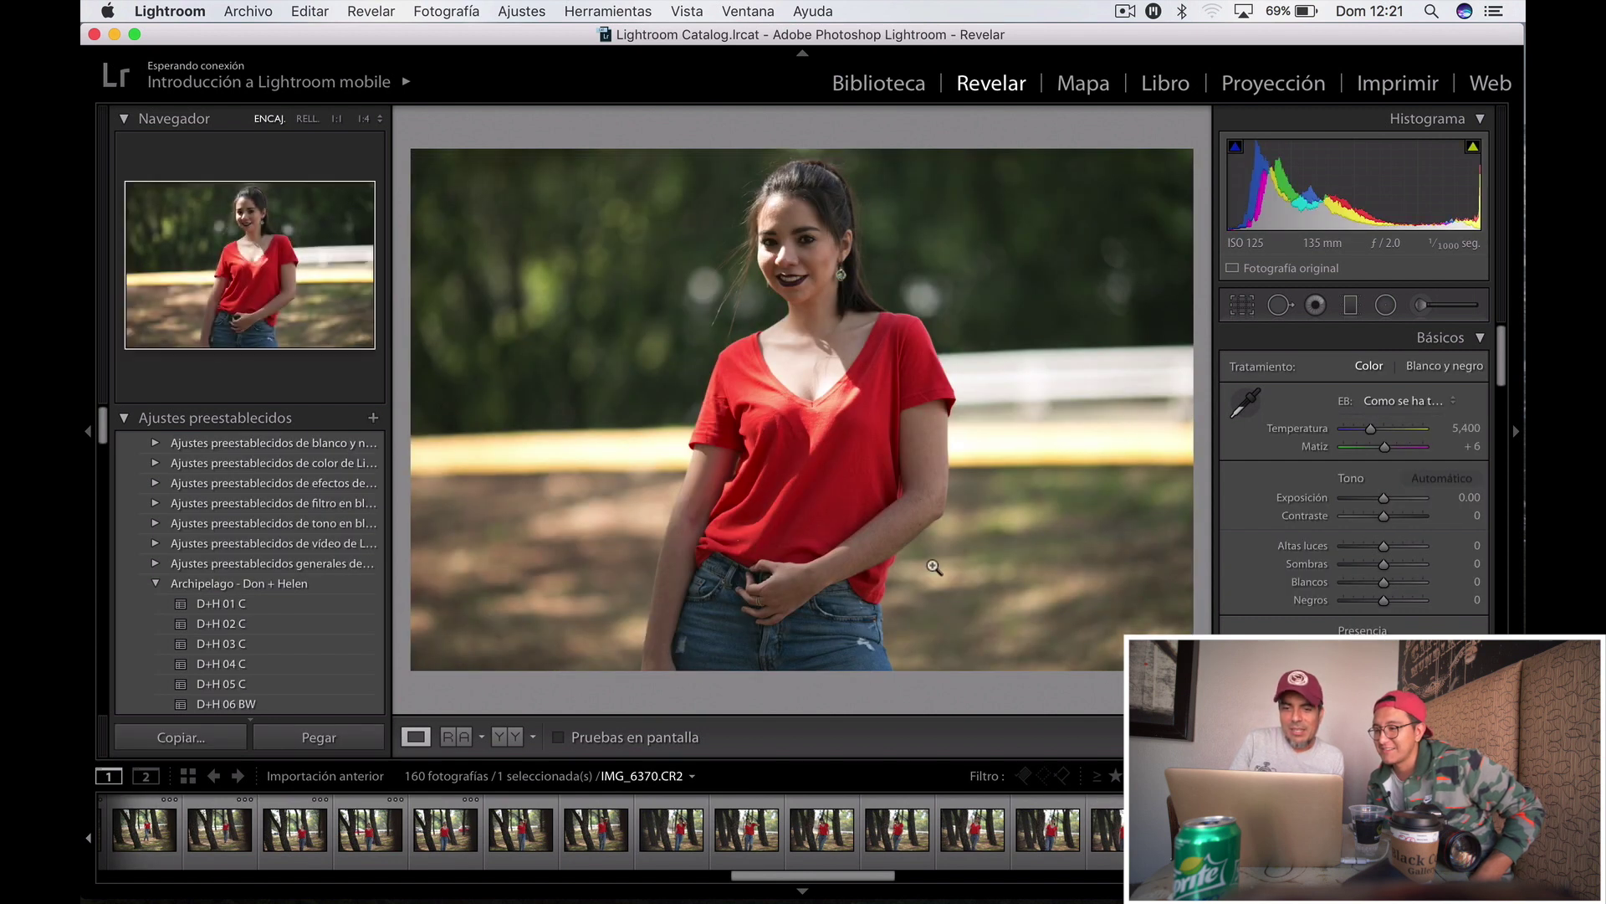
Check IMG_6370.CR2 at 1:1 and review the following portraits by the white railing up to IMG_6381.CR2
{"action": "left_click", "coordinate": [791, 345]}
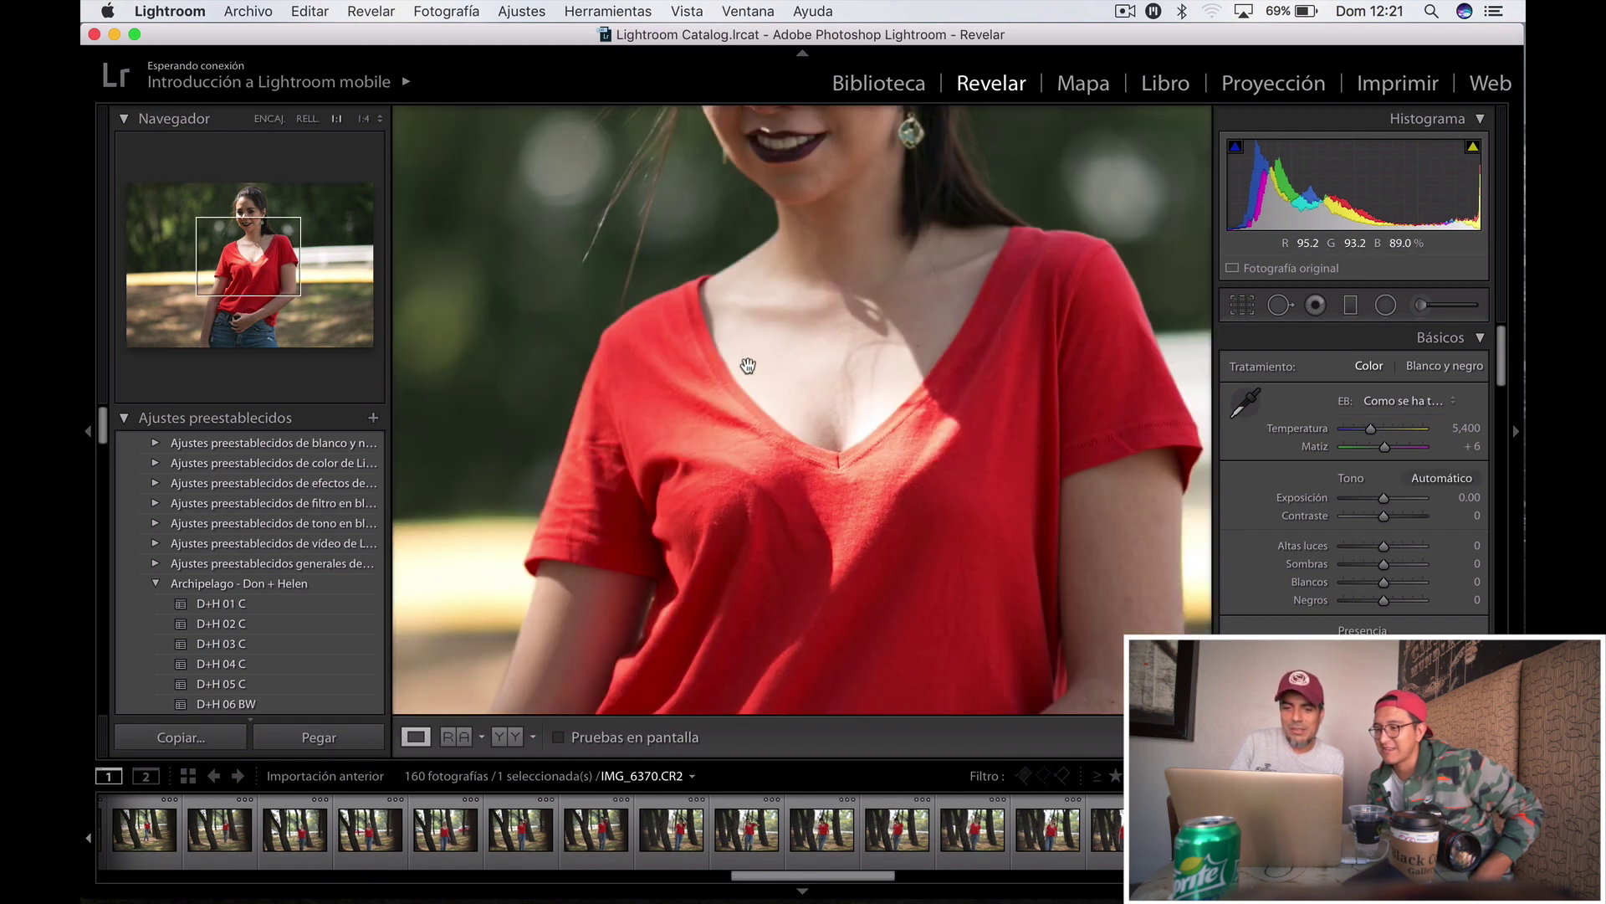
{"action": "left_click", "coordinate": [791, 399]}
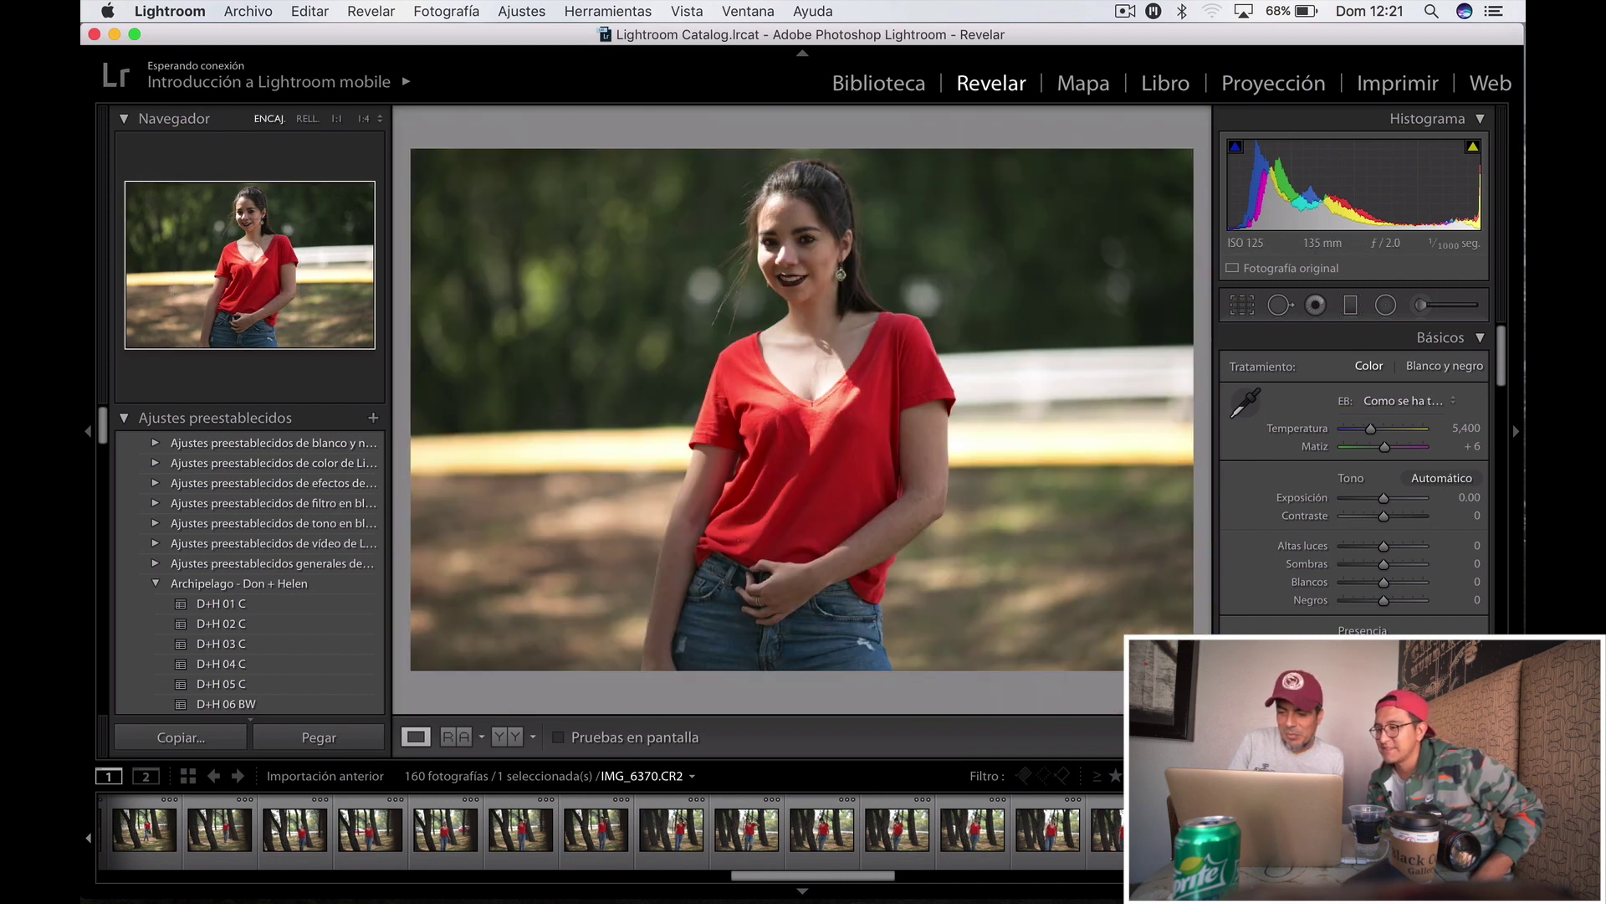
{"action": "key", "text": "Right"}
{"action": "key", "text": "Right"}
{"action": "key", "text": "Right"}
{"action": "key", "text": "Right"}
{"action": "key", "text": "Right"}
{"action": "key", "text": "Right"}
{"action": "key", "text": "Right"}
{"action": "key", "text": "Right"}
{"action": "key", "text": "Right"}
{"action": "key", "text": "Right"}
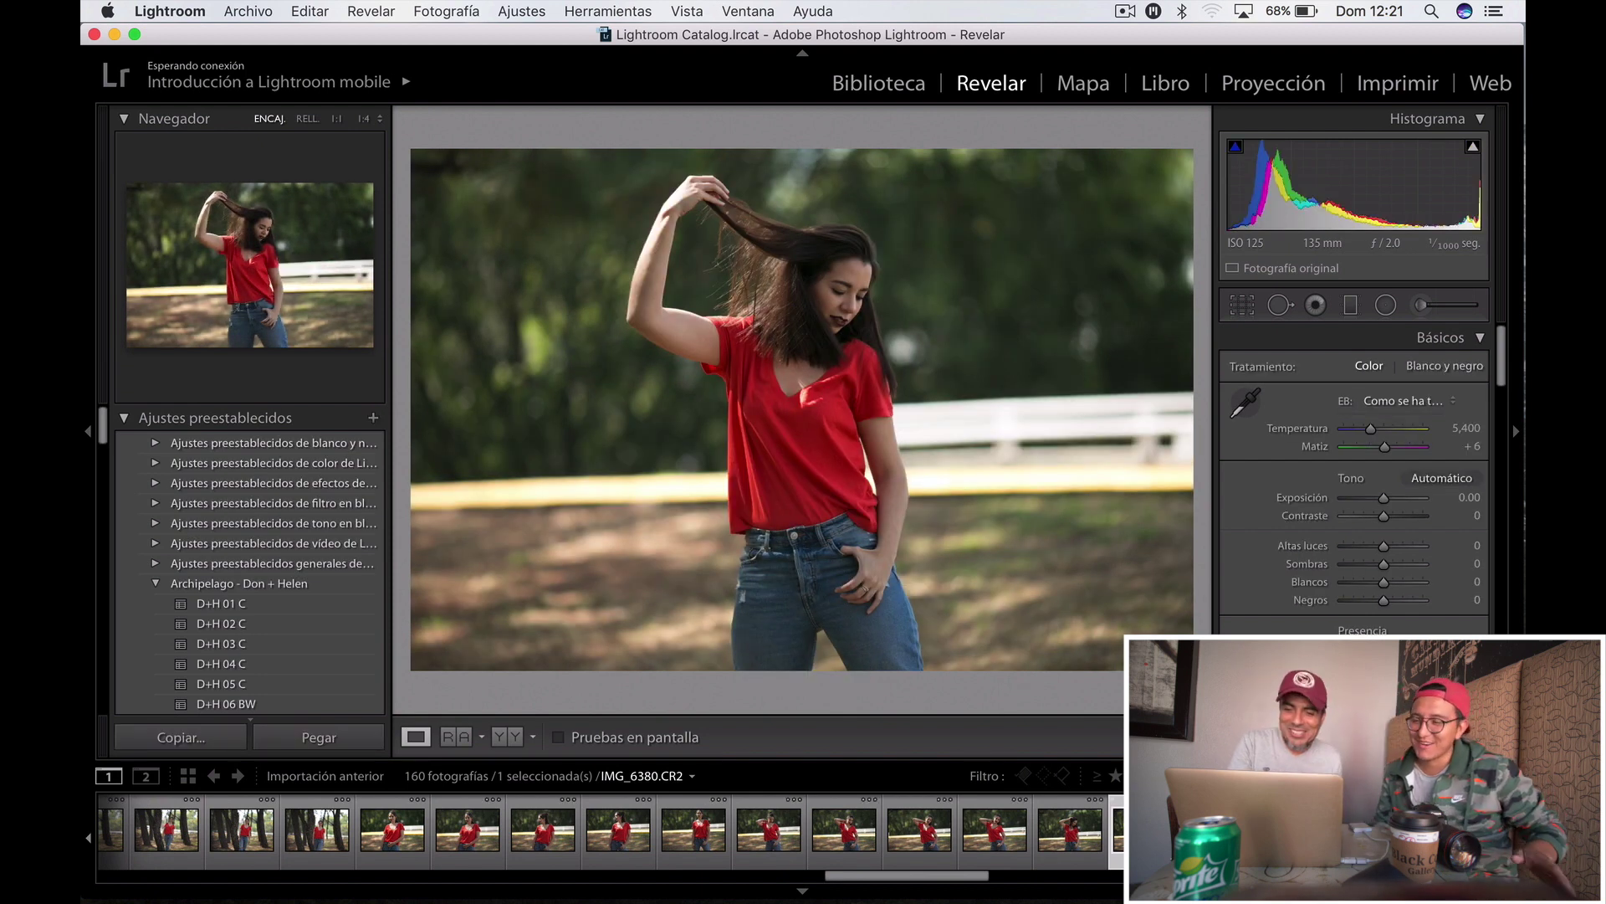
{"action": "key", "text": "Right"}
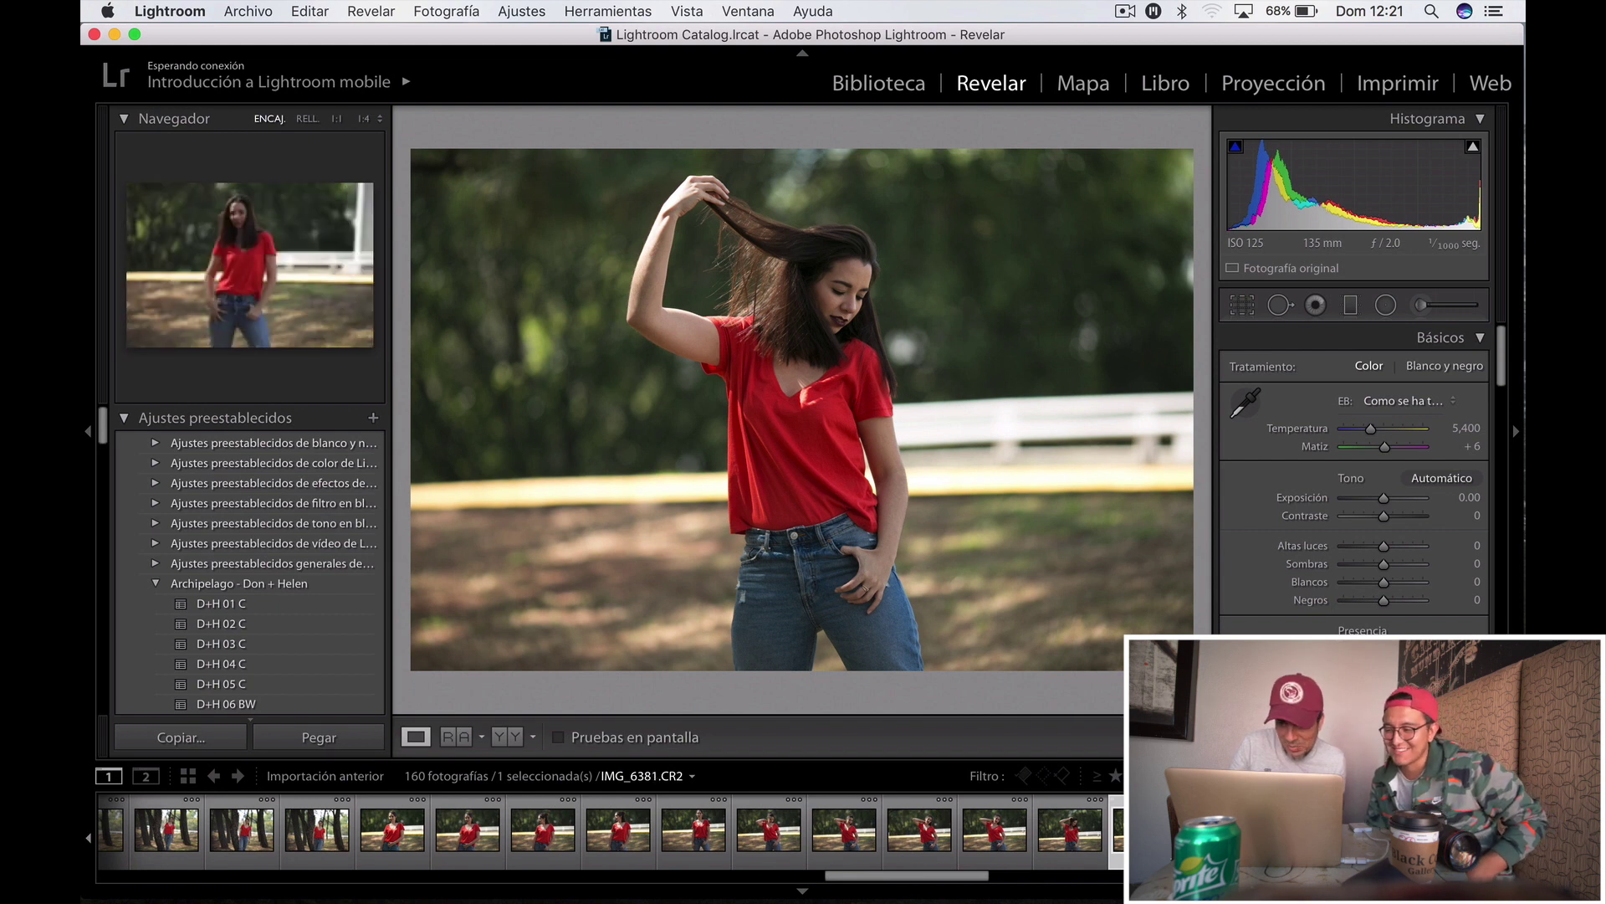
Review the next portraits, continuing to the brick-wall shots around IMG_6391.CR2
{"action": "key", "text": "Right"}
{"action": "key", "text": "Right"}
{"action": "key", "text": "Right"}
{"action": "key", "text": "Right"}
{"action": "key", "text": "Right"}
{"action": "key", "text": "Right"}
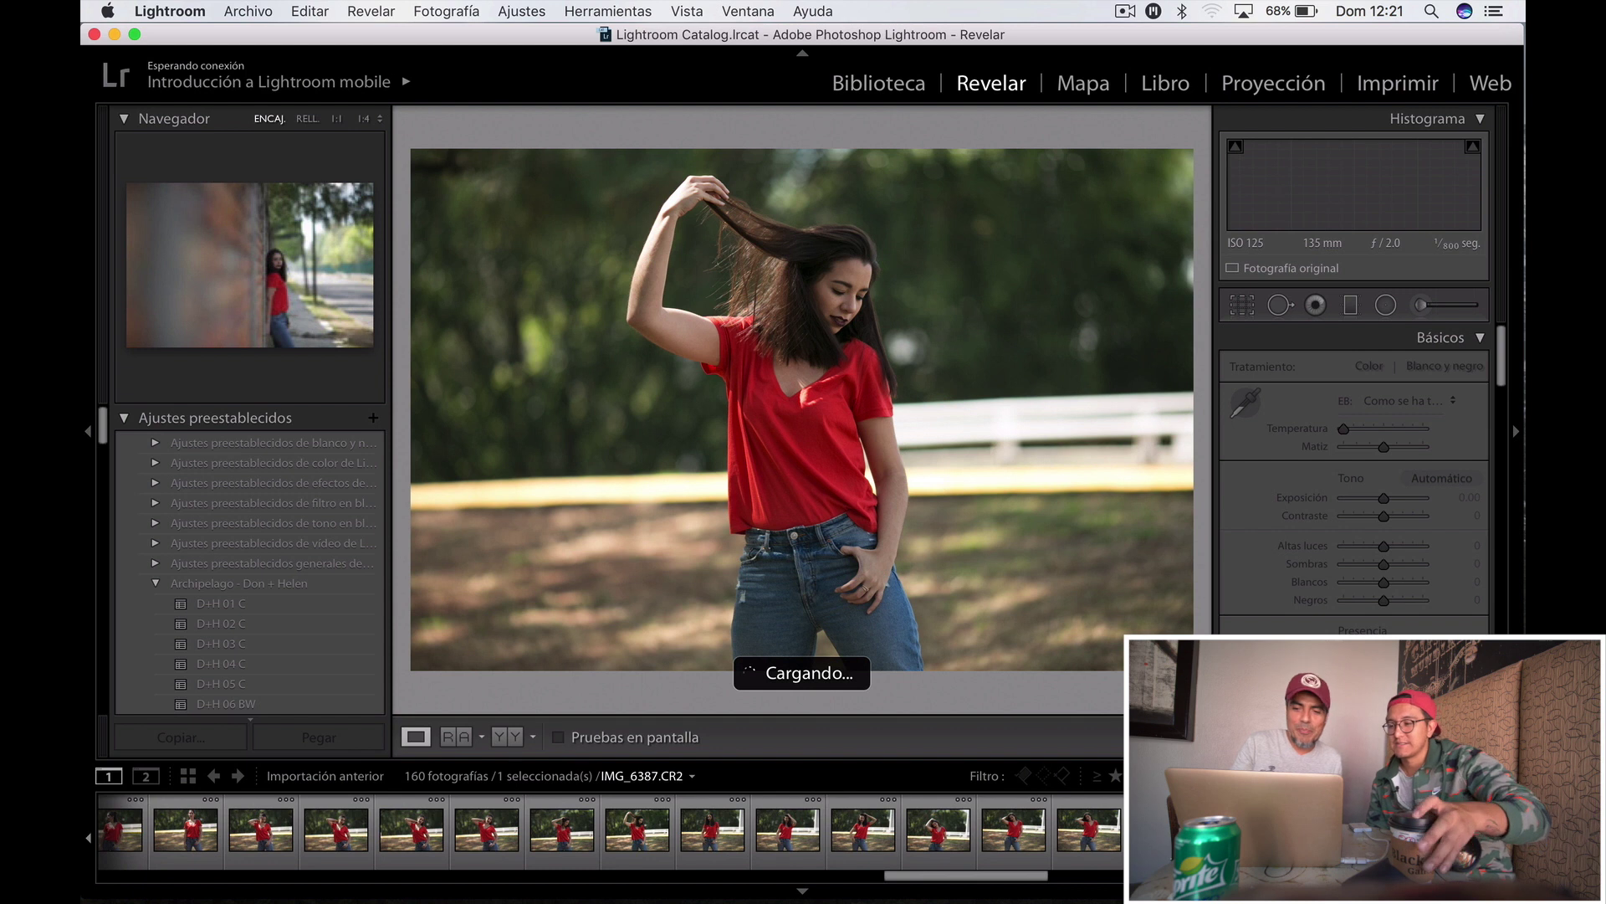
{"action": "key", "text": "Right"}
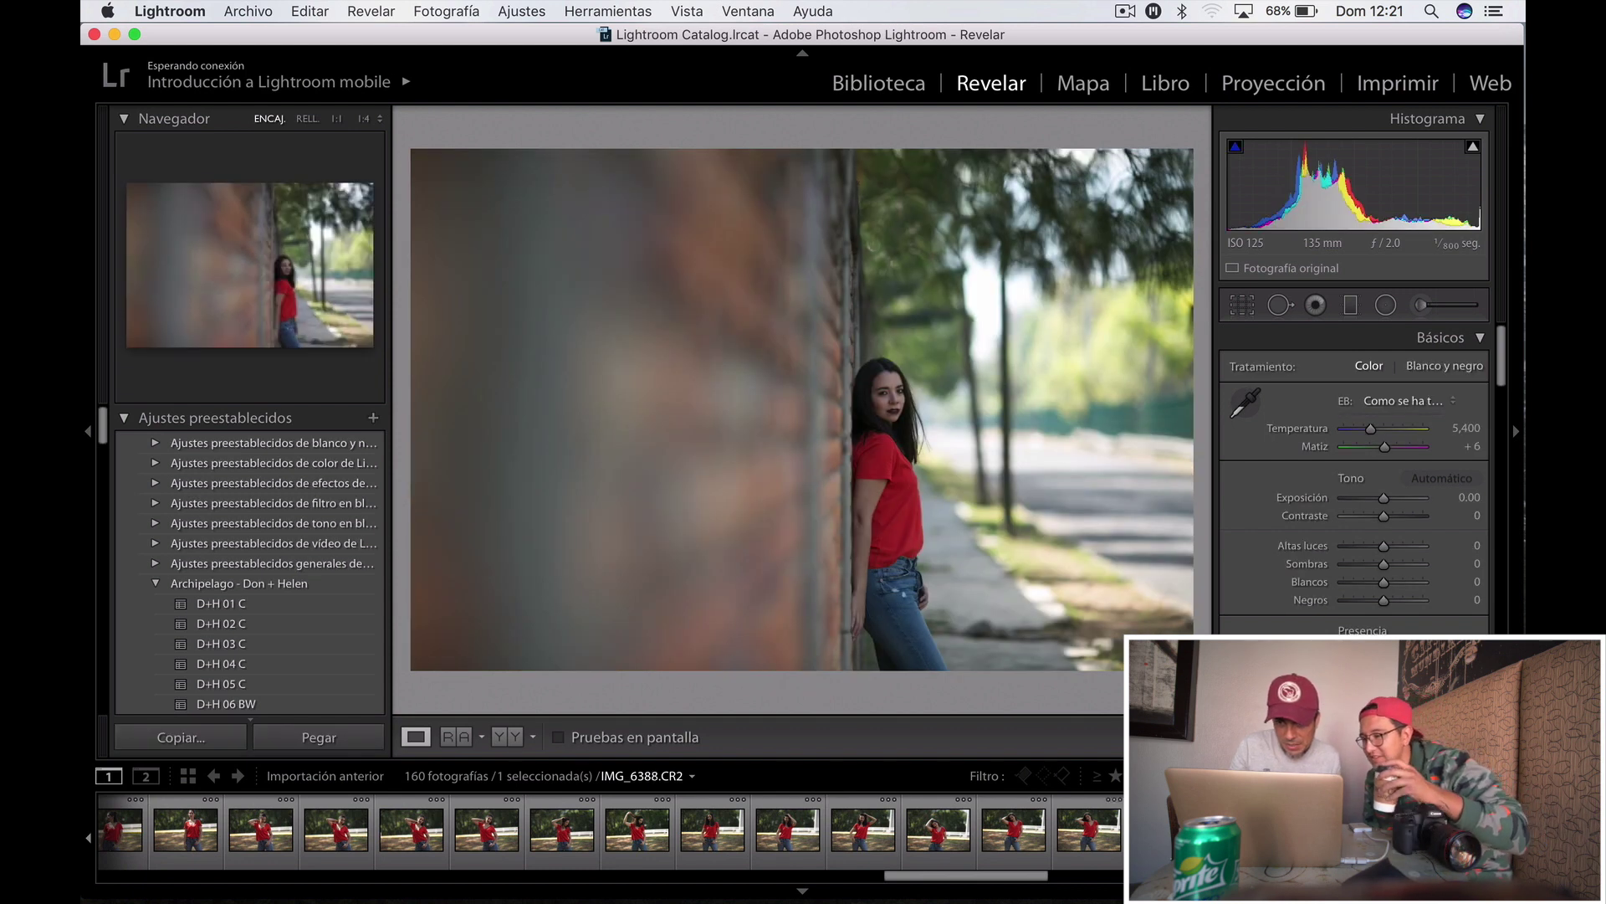
{"action": "key", "text": "Right"}
{"action": "key", "text": "Right"}
{"action": "key", "text": "Right"}
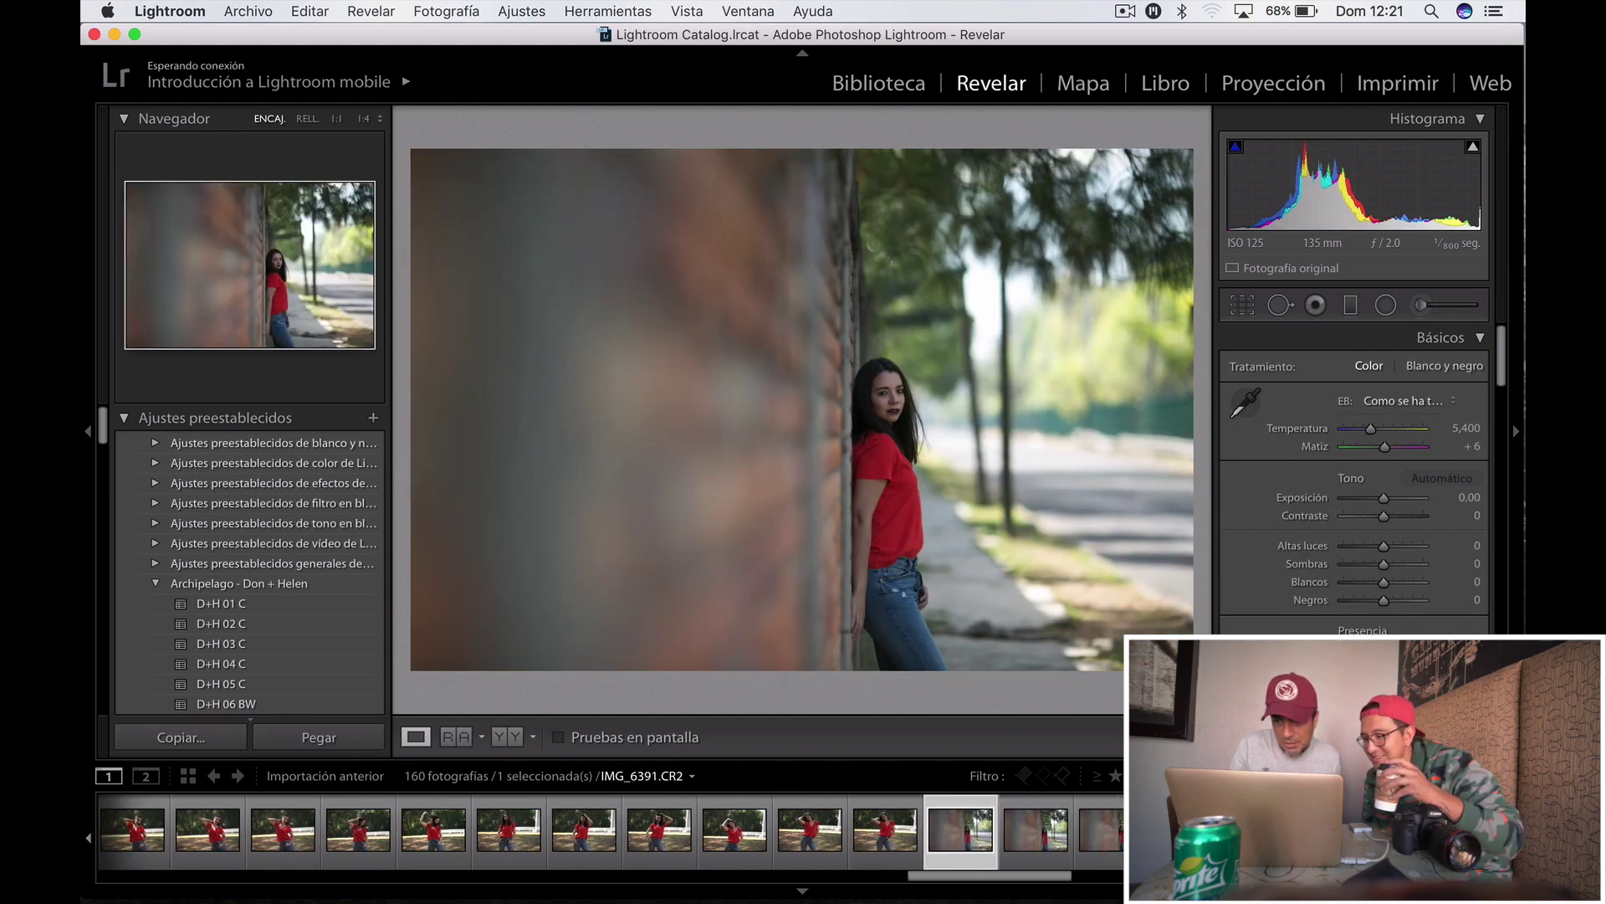
{"action": "key", "text": "Right"}
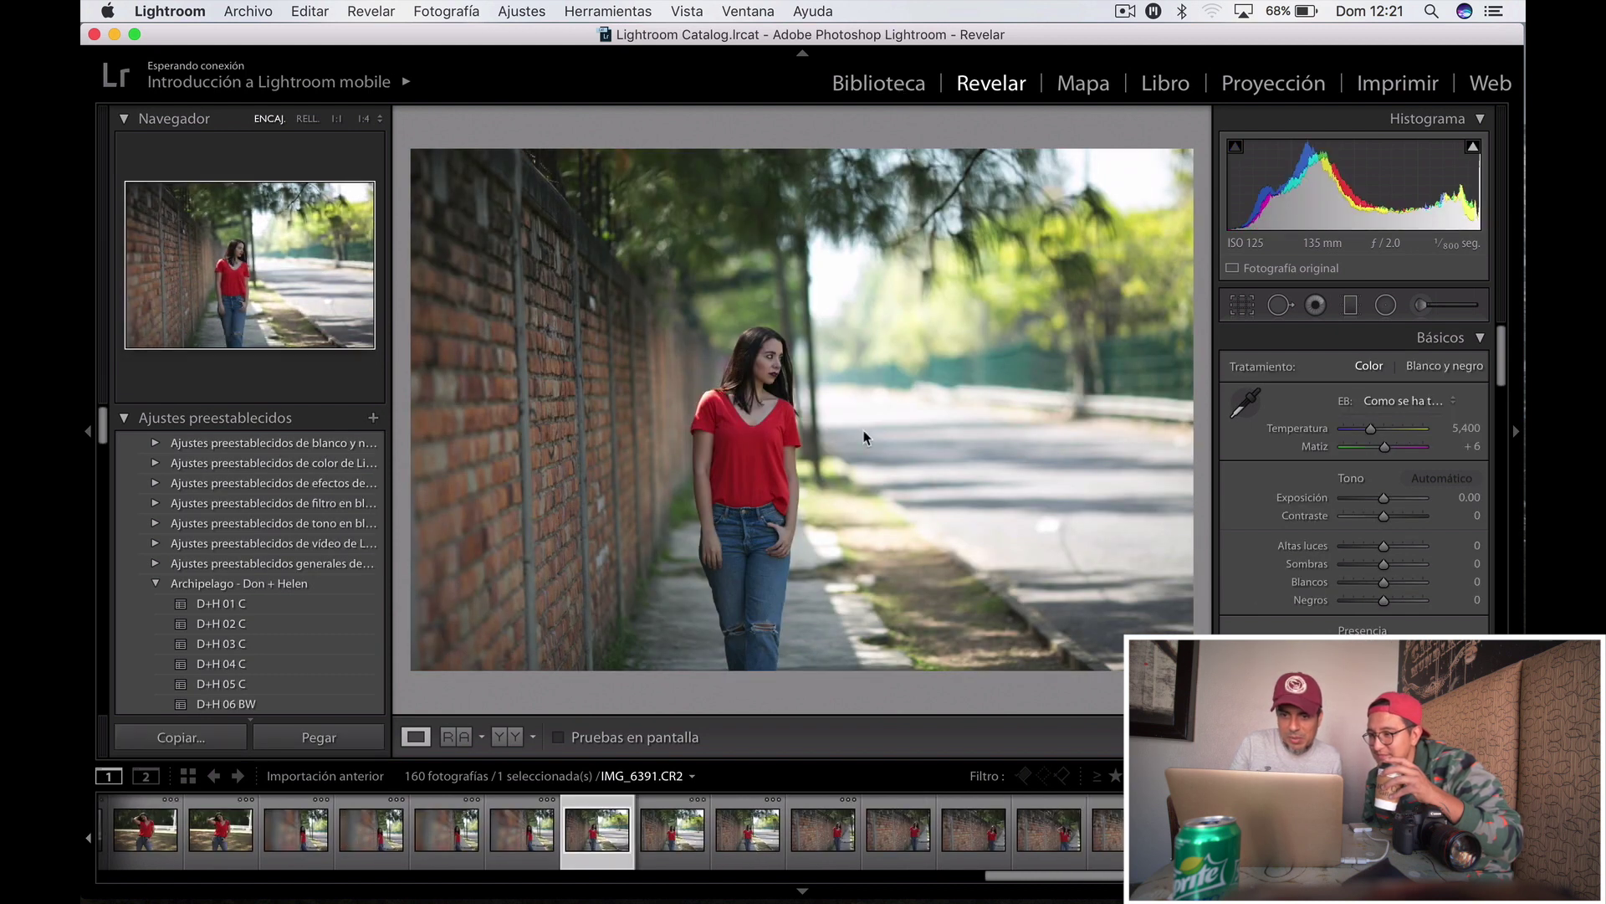
Switch to the Library loupe view and browse past the brick-wall shots to the hedge portraits IMG_6418.CR2 and IMG_6423.CR2
{"action": "key", "text": "e"}
{"action": "key", "text": "Right"}
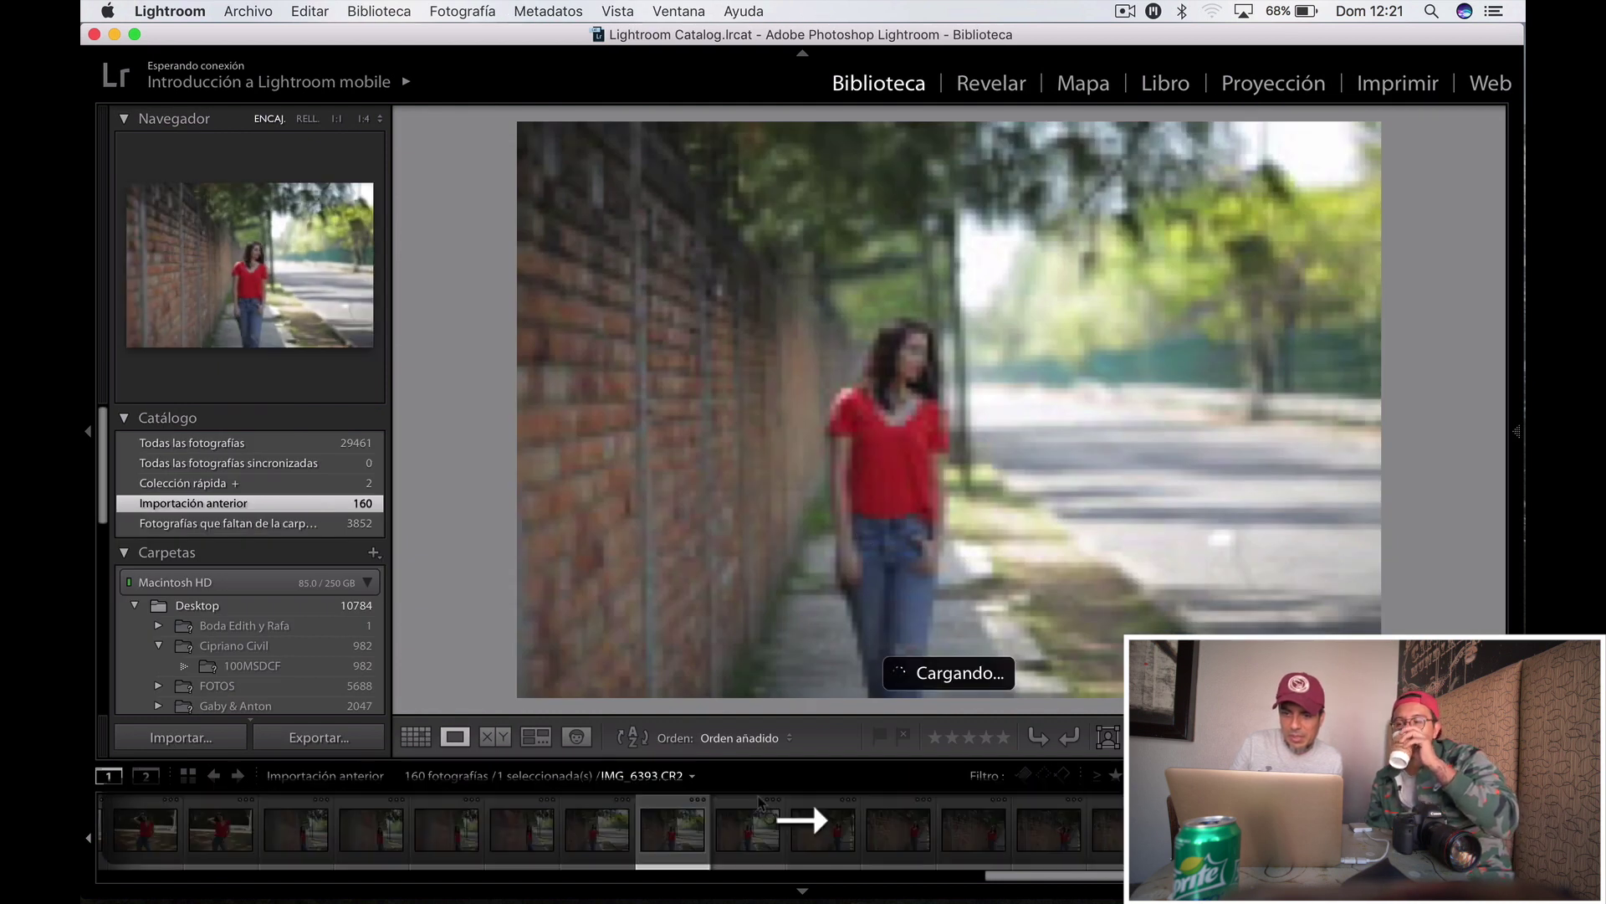
{"action": "key", "text": "Right"}
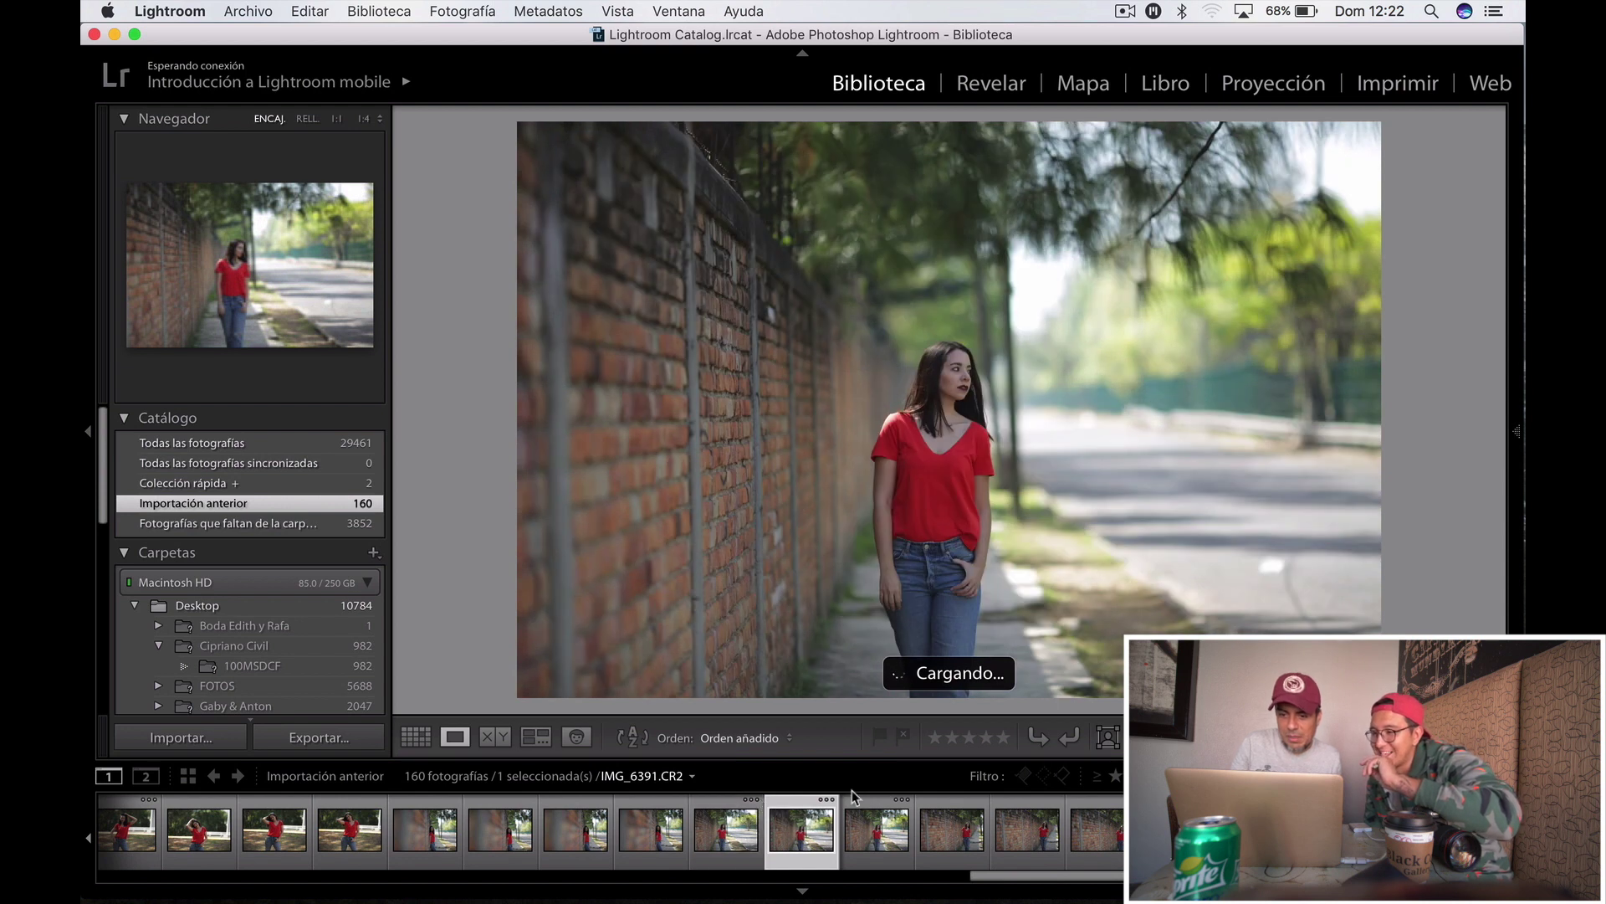
{"action": "scroll", "coordinate": [994, 834], "scroll_direction": "down", "scroll_amount": 10}
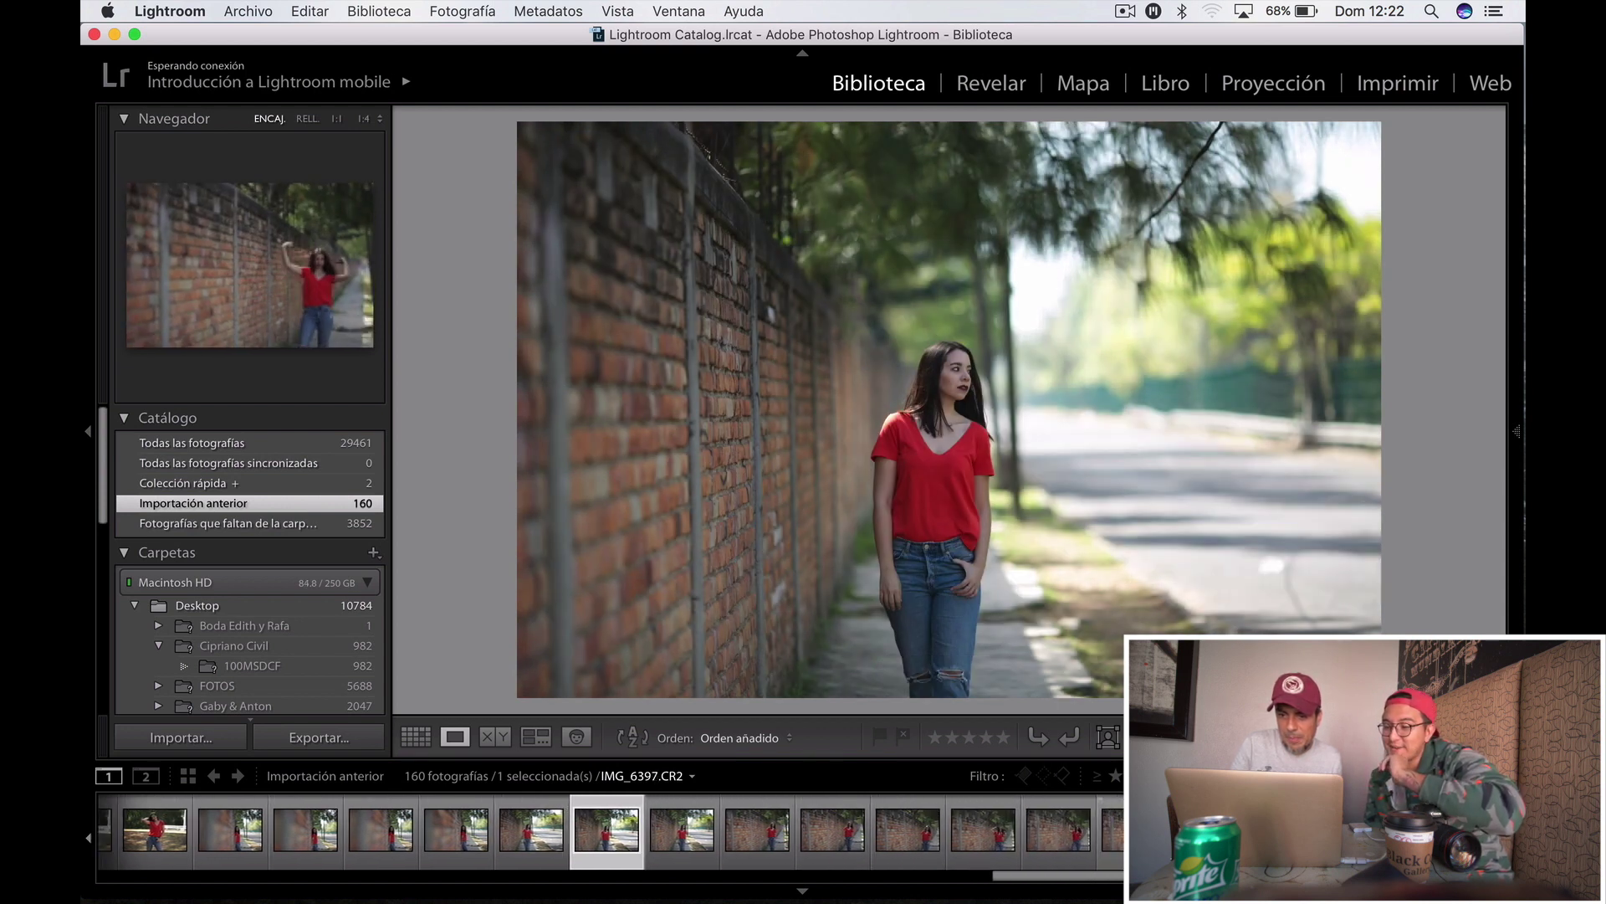
{"action": "left_click", "coordinate": [994, 829]}
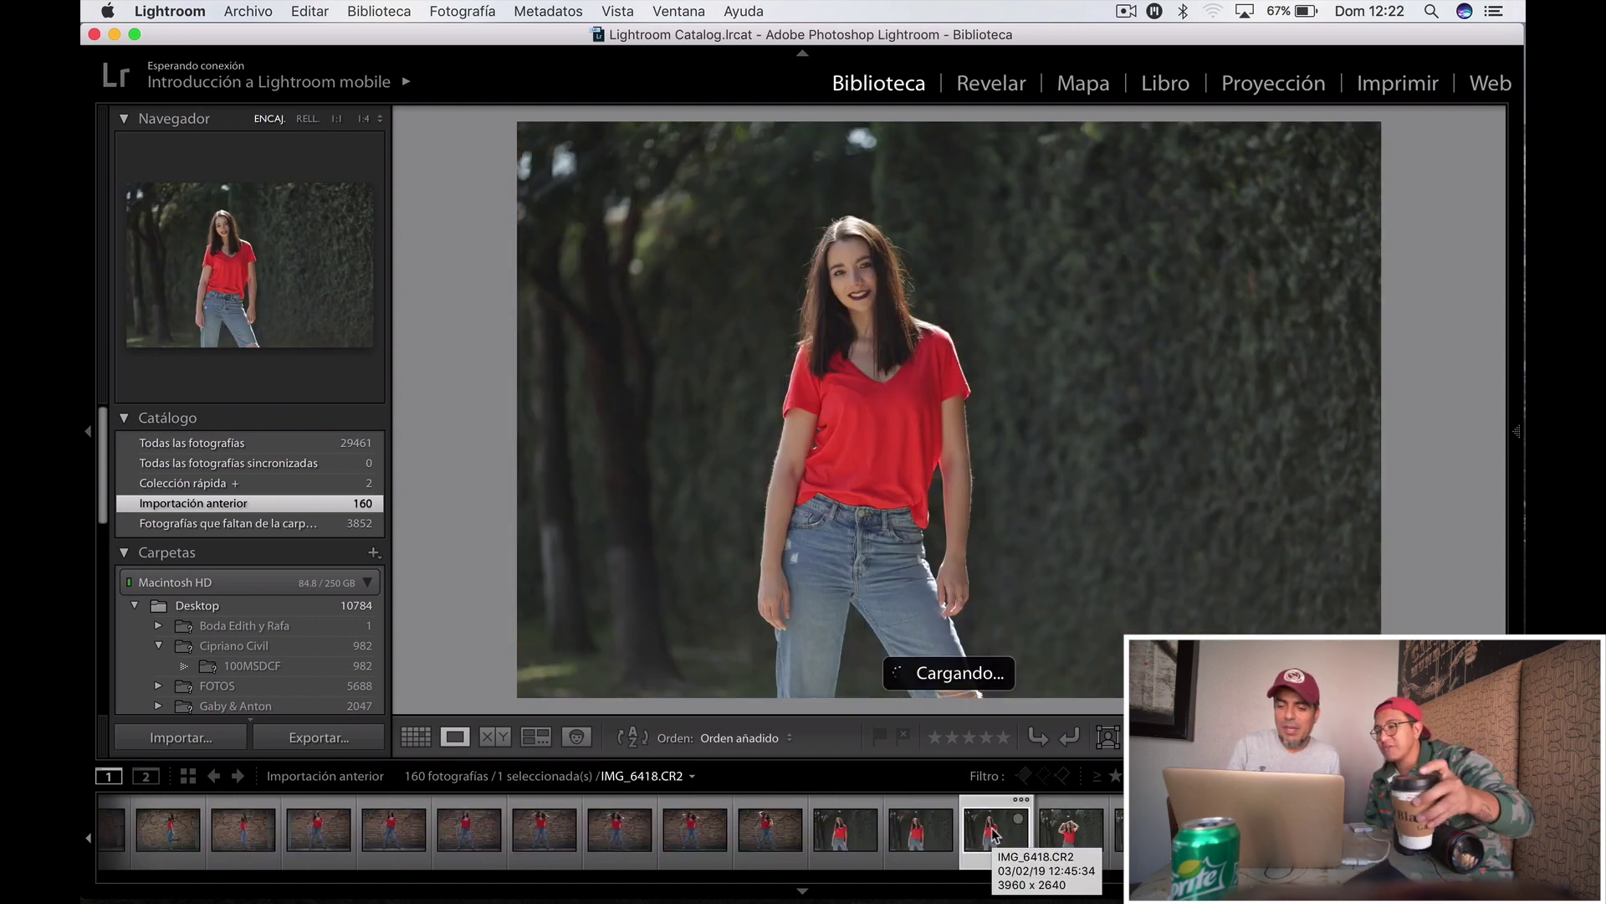
{"action": "scroll", "coordinate": [994, 834], "scroll_direction": "down", "scroll_amount": 3}
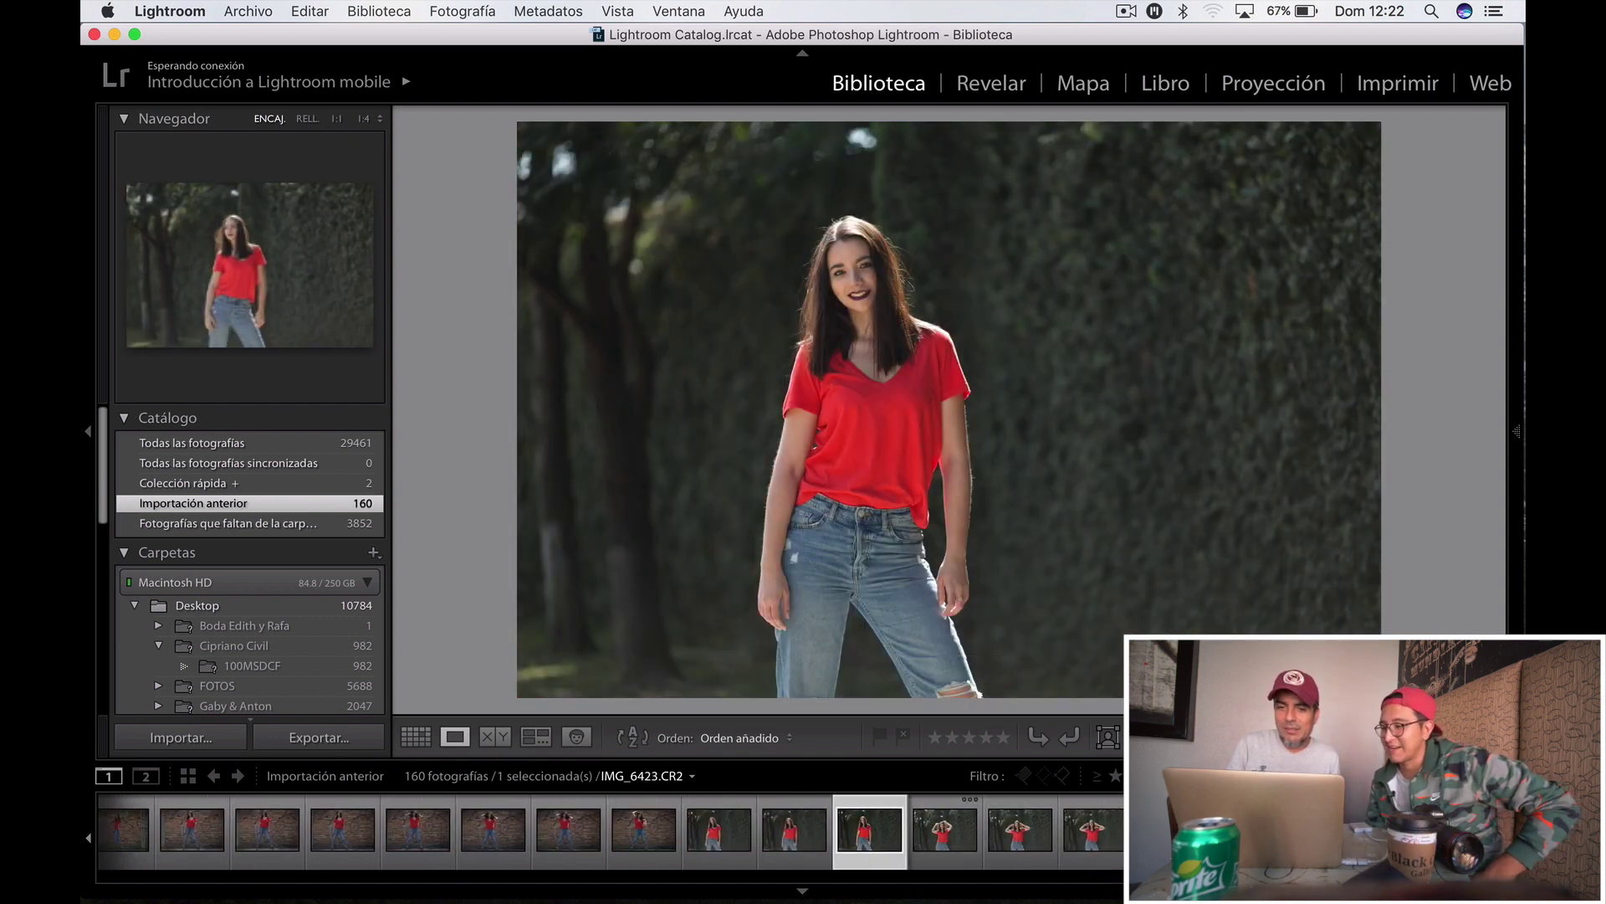
{"action": "left_click", "coordinate": [1171, 829]}
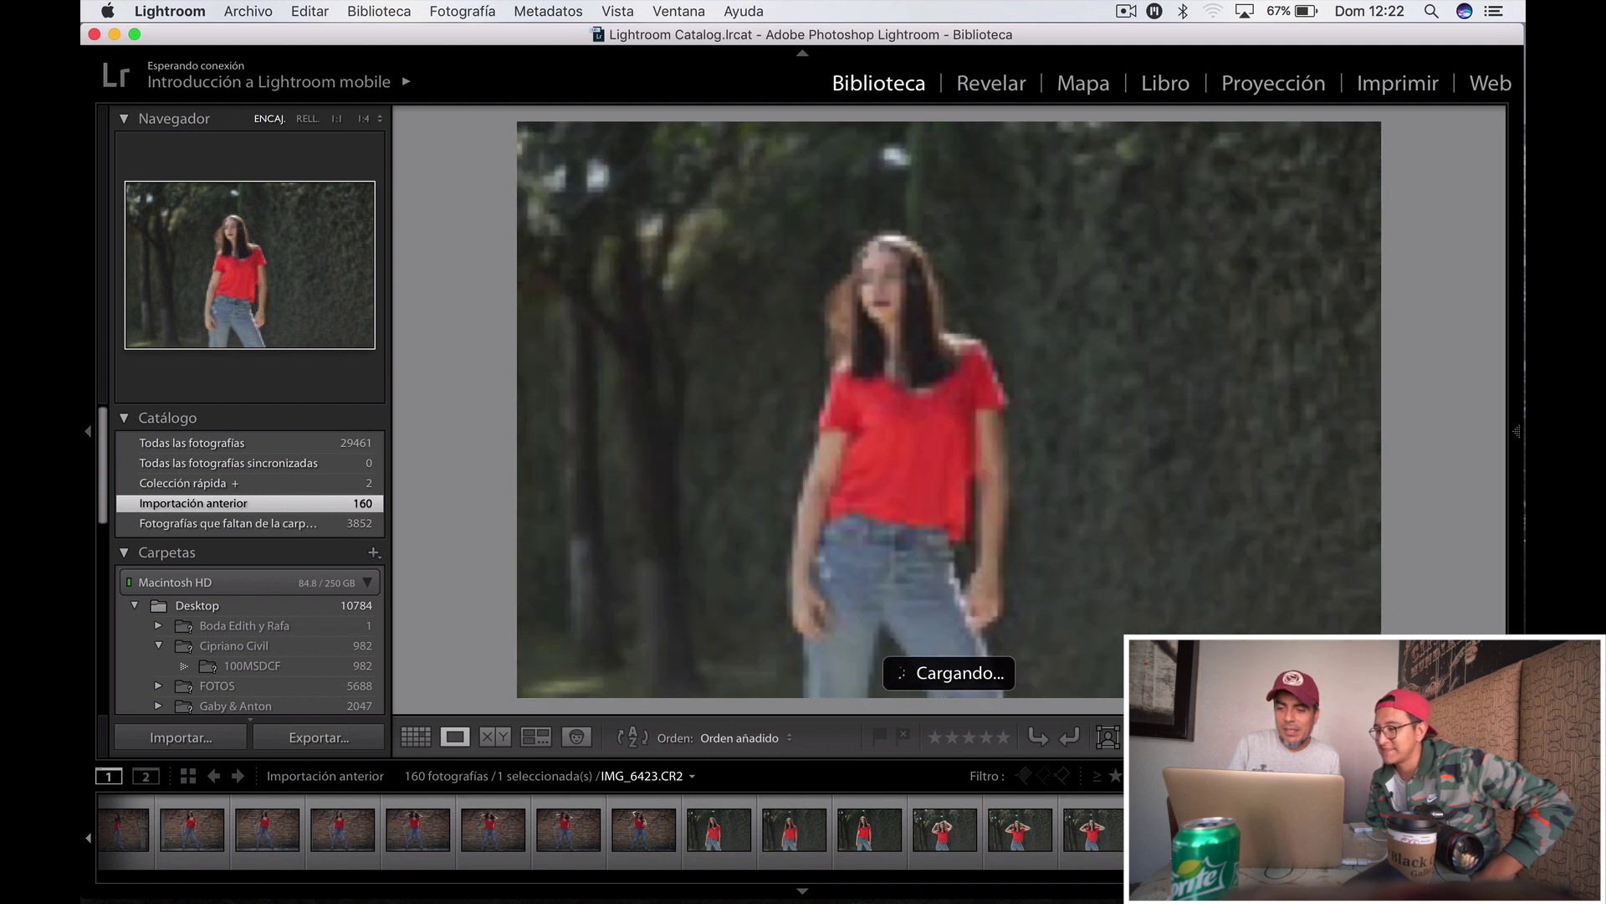
Step through the hedge portraits from IMG_6423.CR2 to IMG_6438.CR2
{"action": "key", "text": "Right"}
{"action": "key", "text": "Right"}
{"action": "key", "text": "Right"}
{"action": "key", "text": "Right"}
{"action": "key", "text": "Right"}
{"action": "key", "text": "Right"}
{"action": "key", "text": "Right"}
{"action": "key", "text": "Right"}
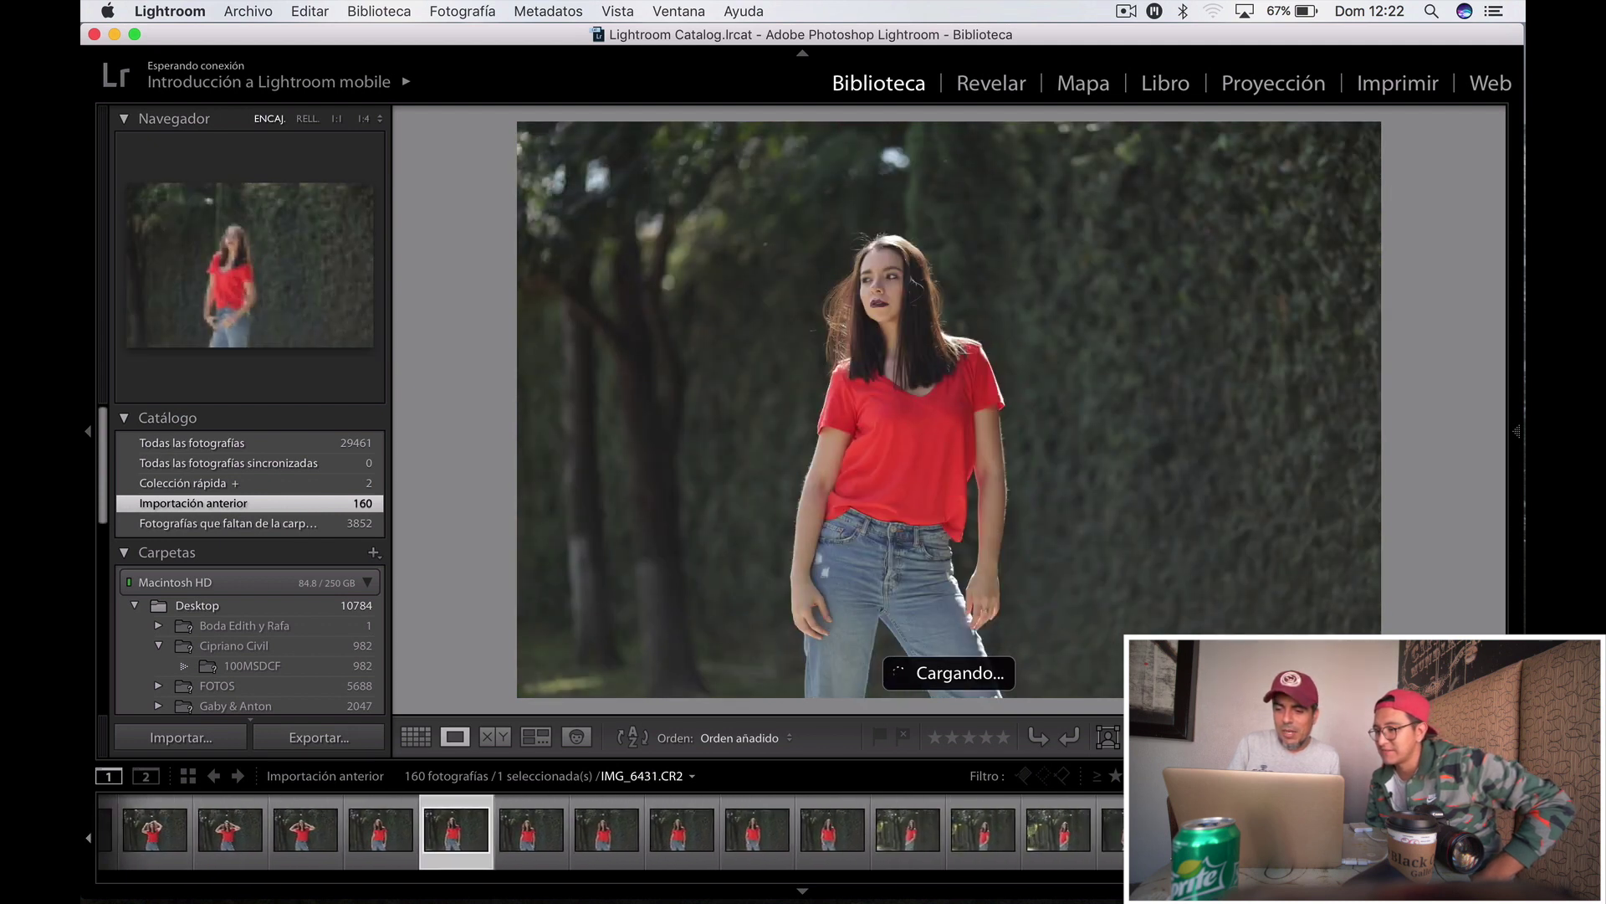
{"action": "key", "text": "Right"}
{"action": "key", "text": "Right"}
{"action": "key", "text": "Right"}
{"action": "key", "text": "Right"}
{"action": "key", "text": "Right"}
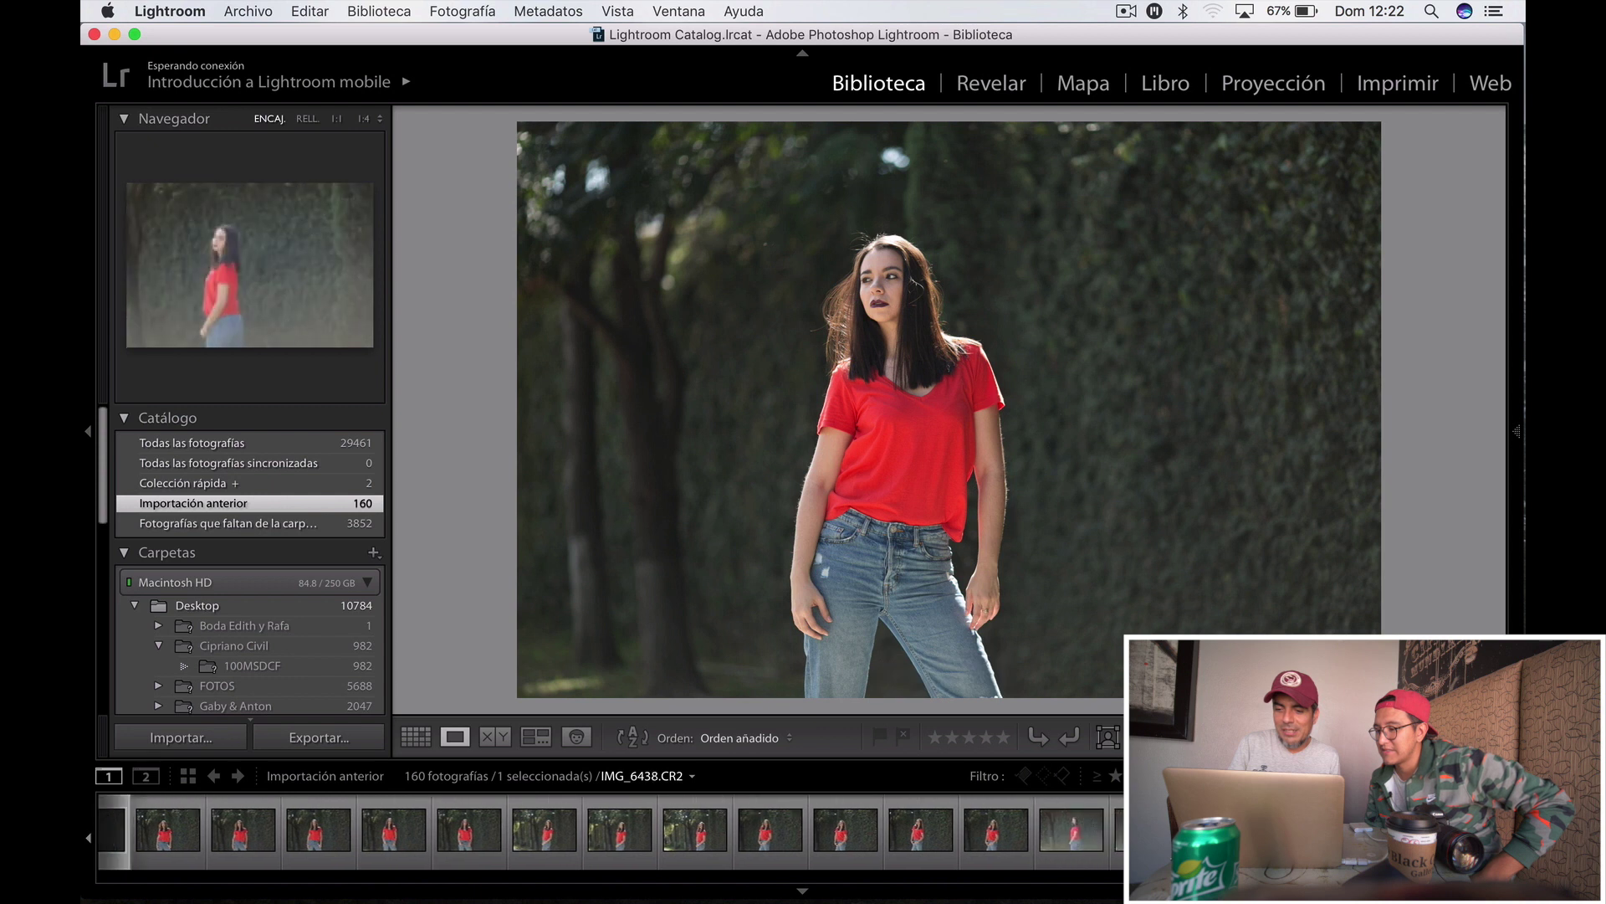
Review the hazier hedge portraits around IMG_6440.CR2 and select IMG_6442.CR2
{"action": "left_click", "coordinate": [1077, 843]}
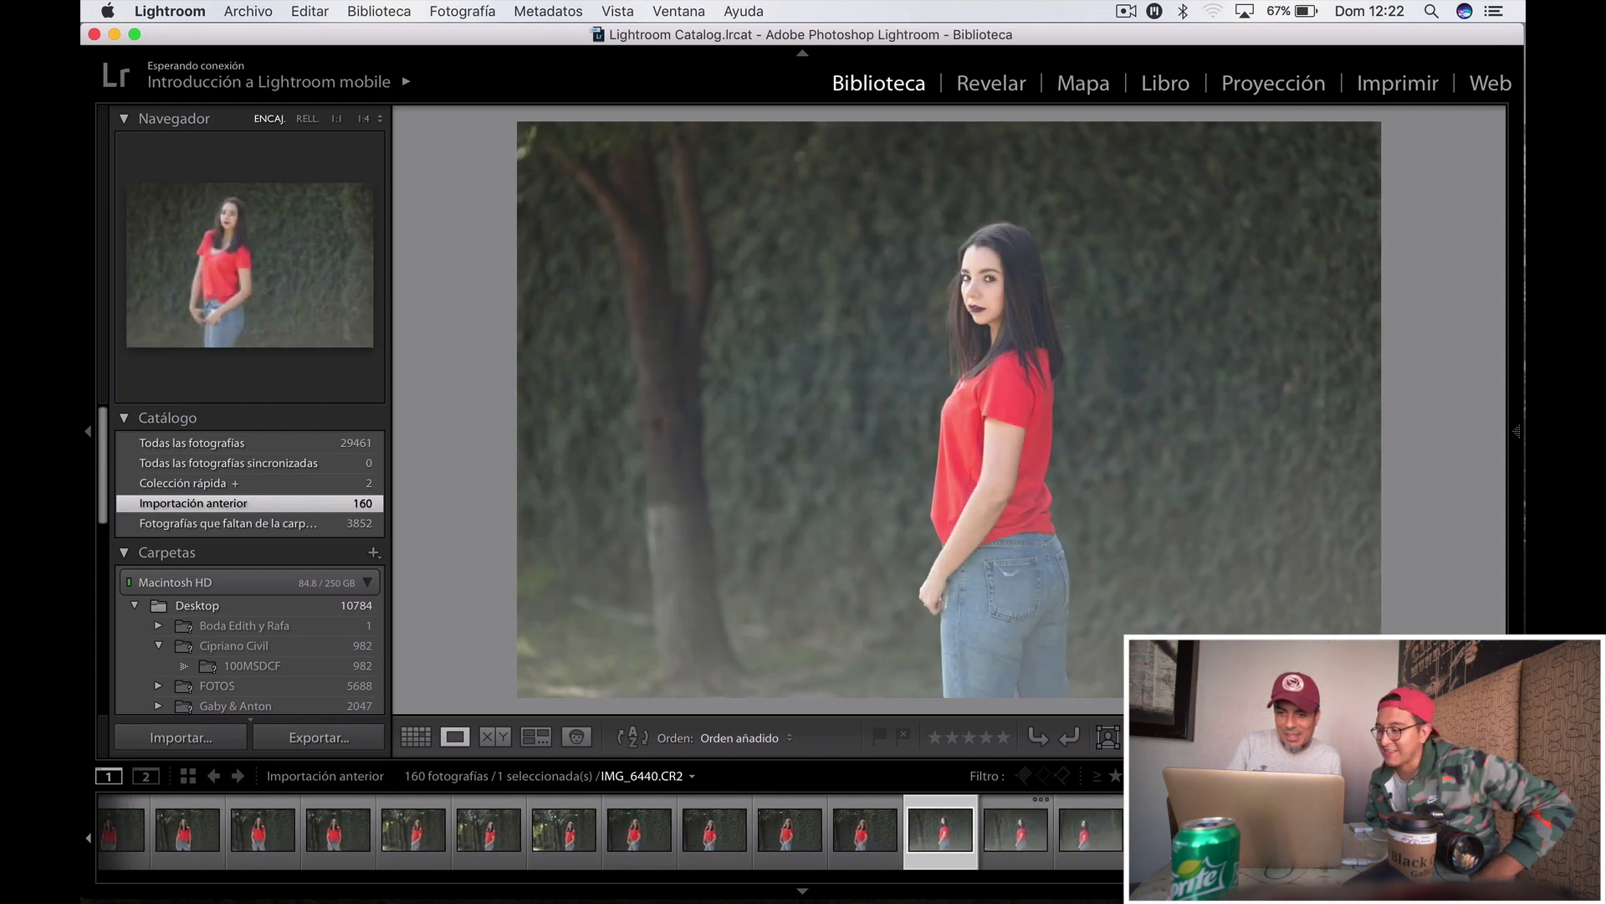
{"action": "key", "text": "z"}
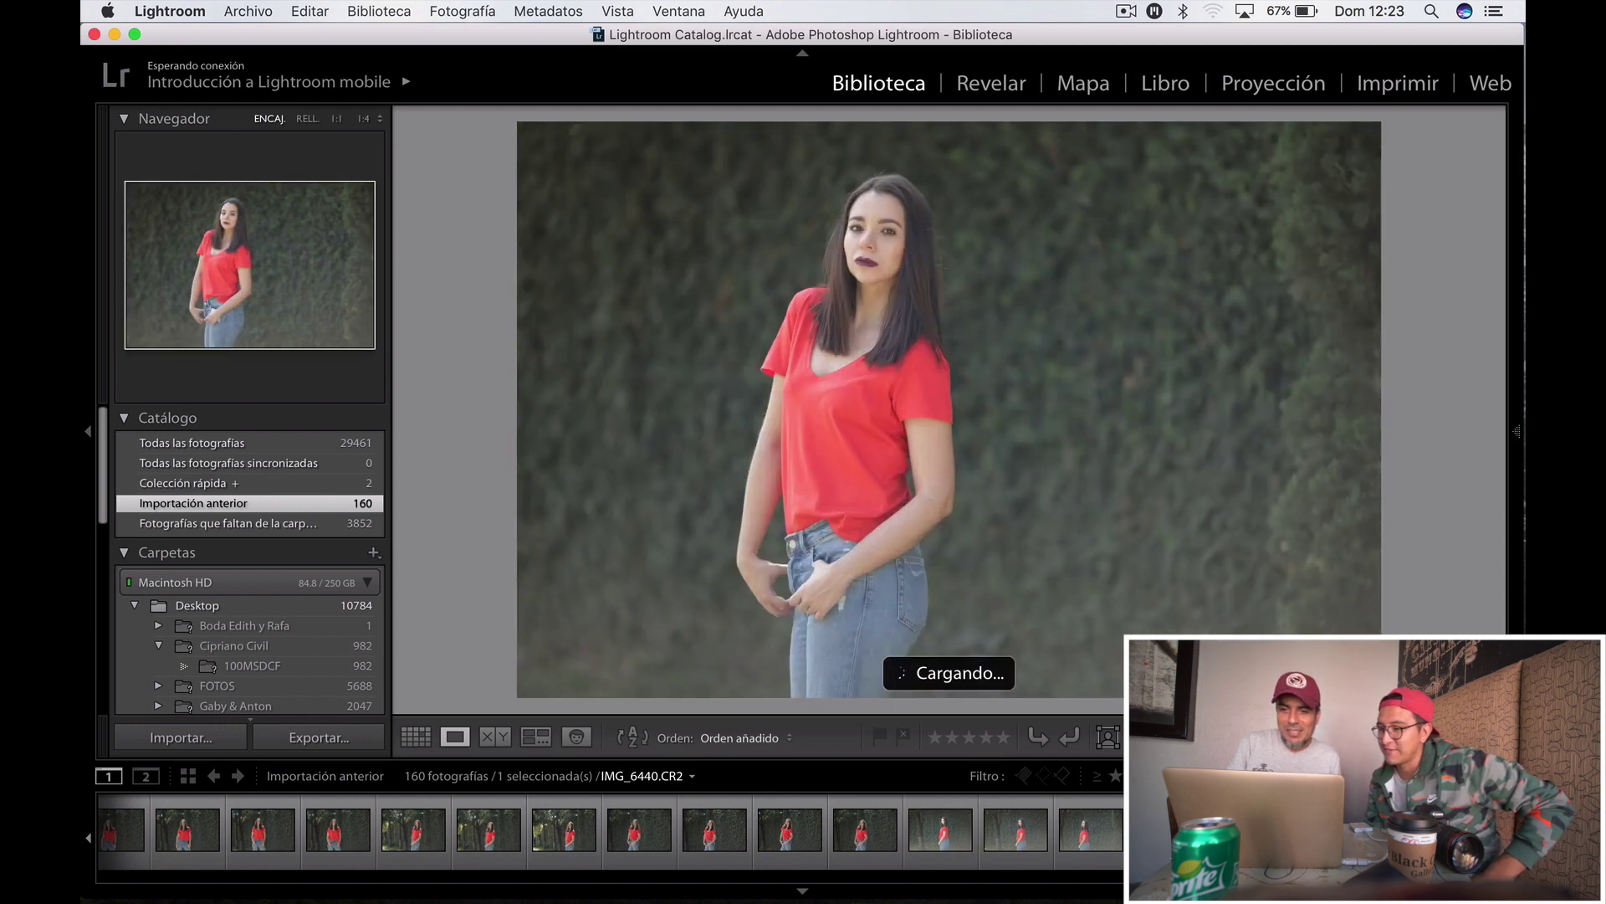
{"action": "key", "text": "Right"}
{"action": "key", "text": "Right"}
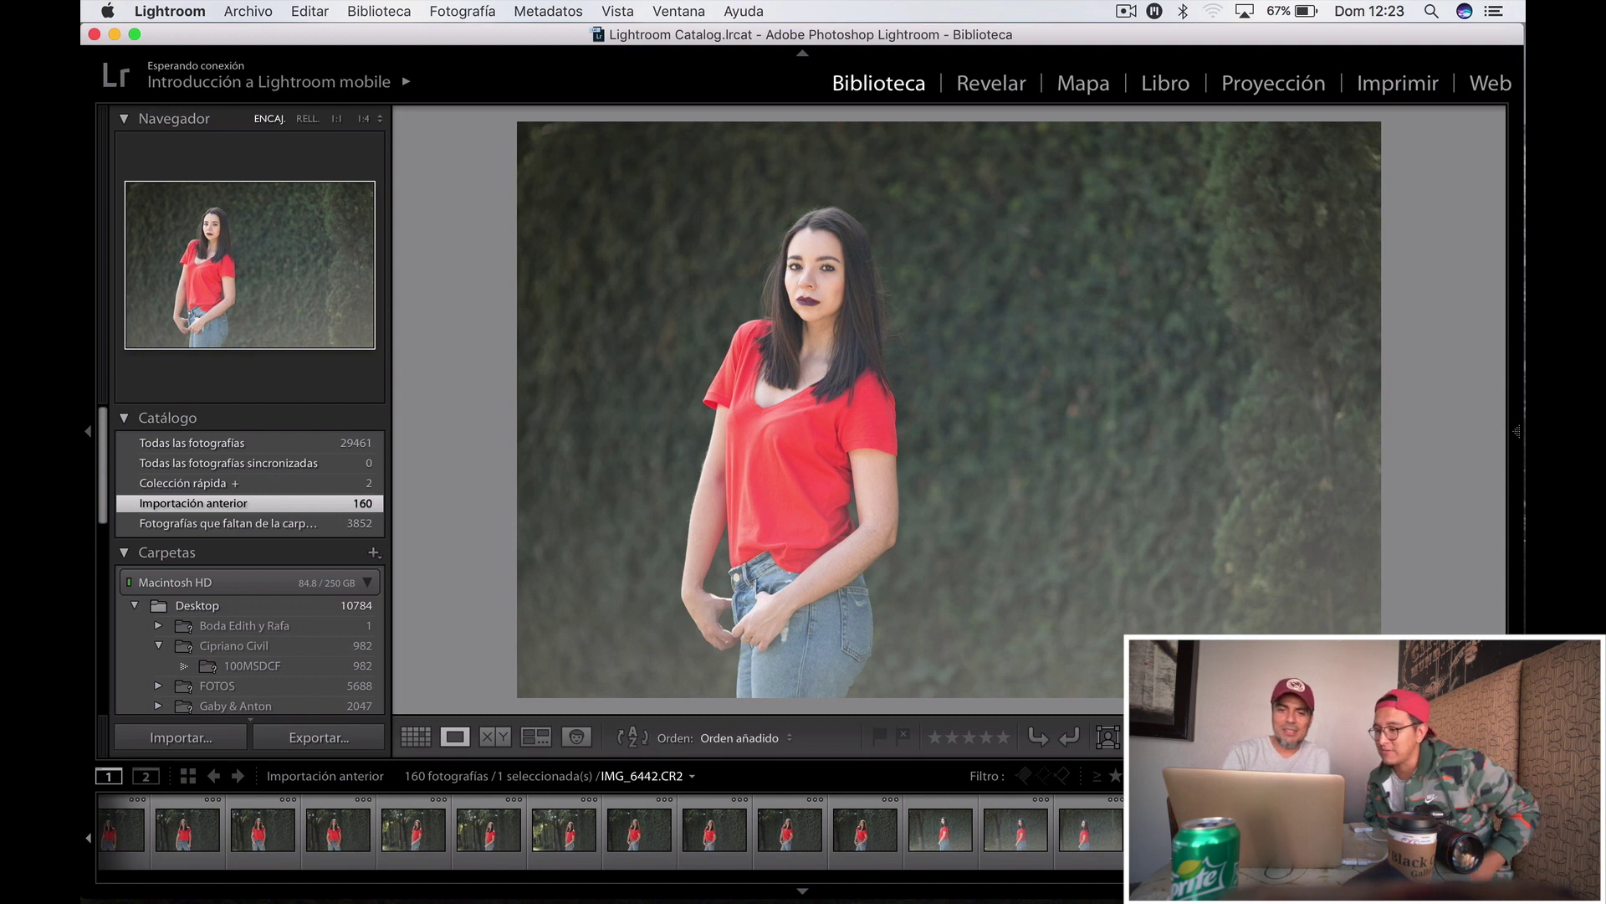
Open the selected portrait in Develop and set Exposure to −1.00, Contrast to +14, Highlights to −4 and Whites to +17
{"action": "left_click", "coordinate": [1003, 87]}
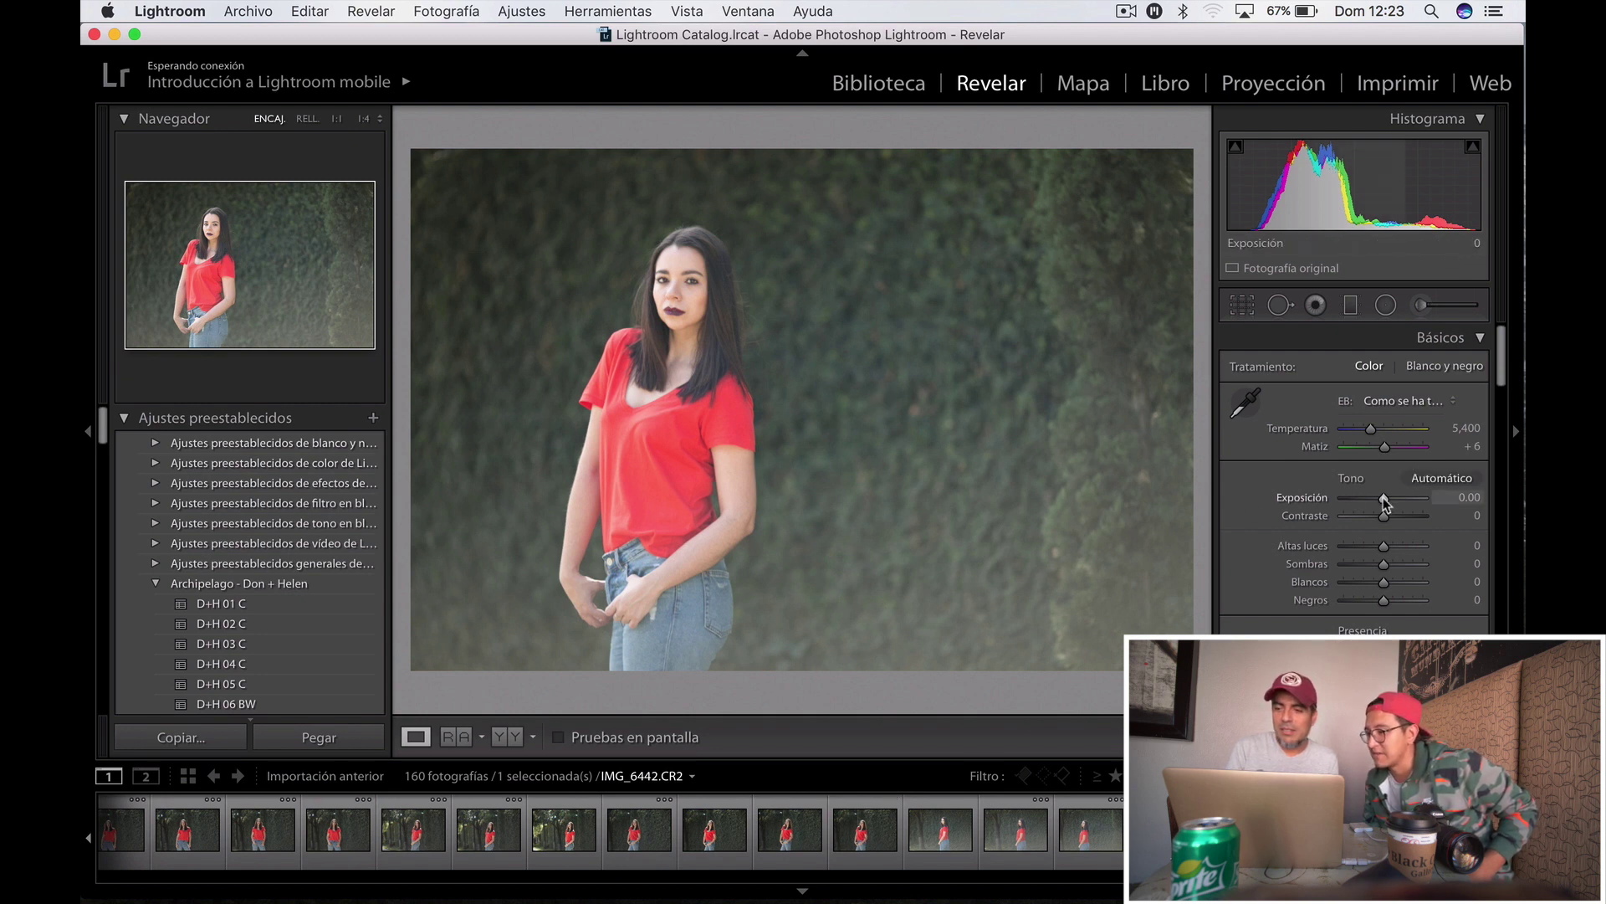
{"action": "left_click_drag", "start_coordinate": [1383, 497], "coordinate": [1380, 499]}
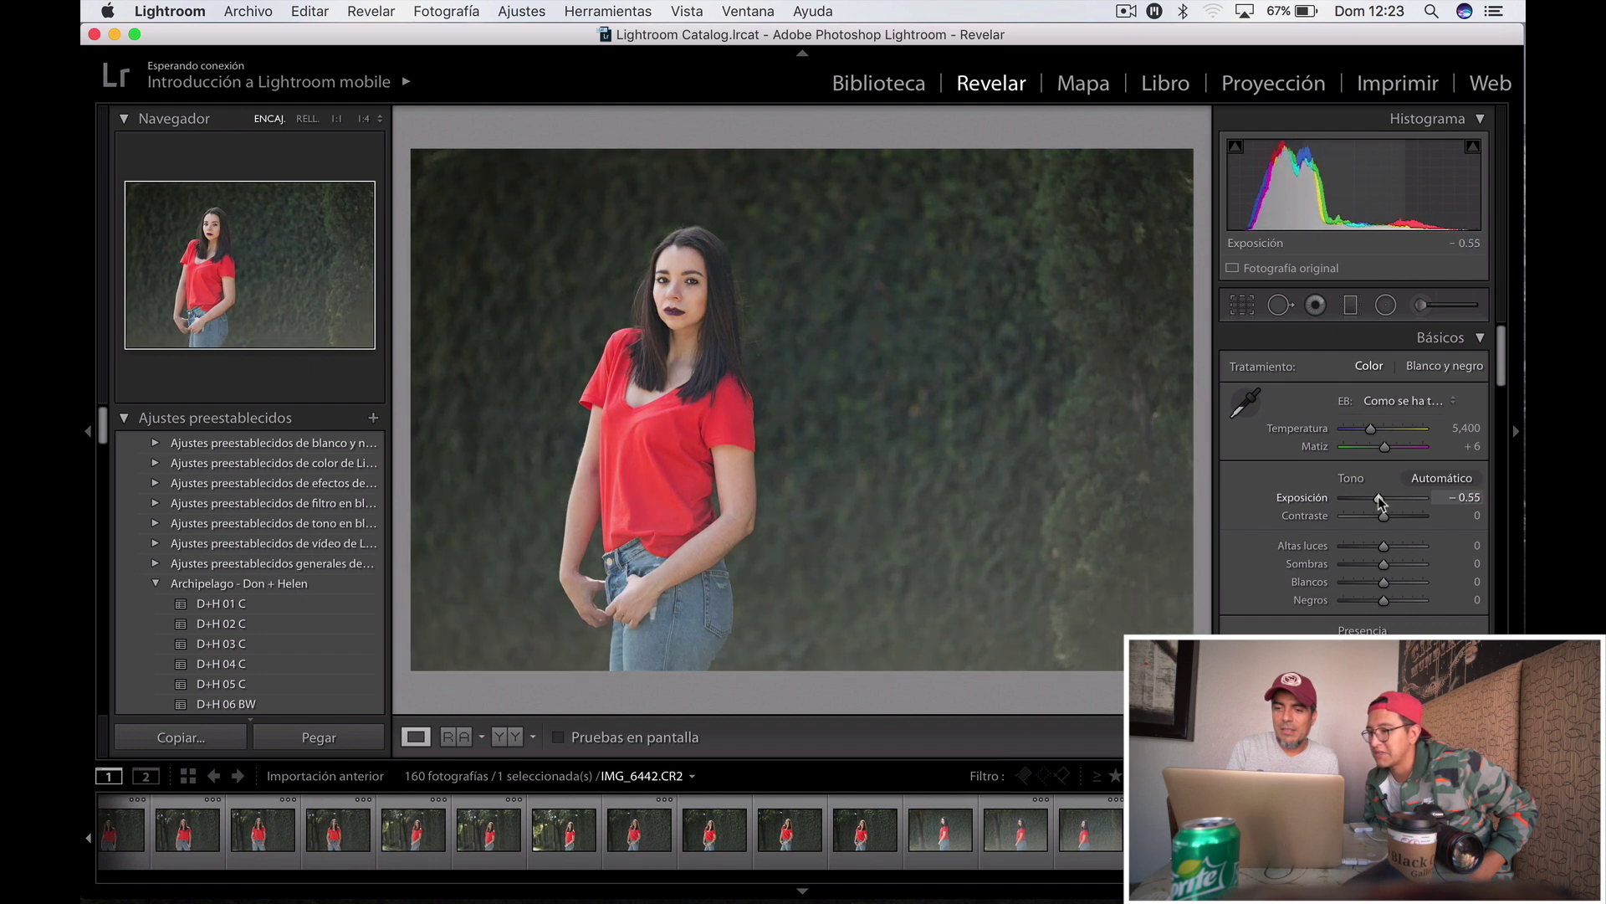
{"action": "left_click_drag", "start_coordinate": [1378, 497], "coordinate": [1375, 497]}
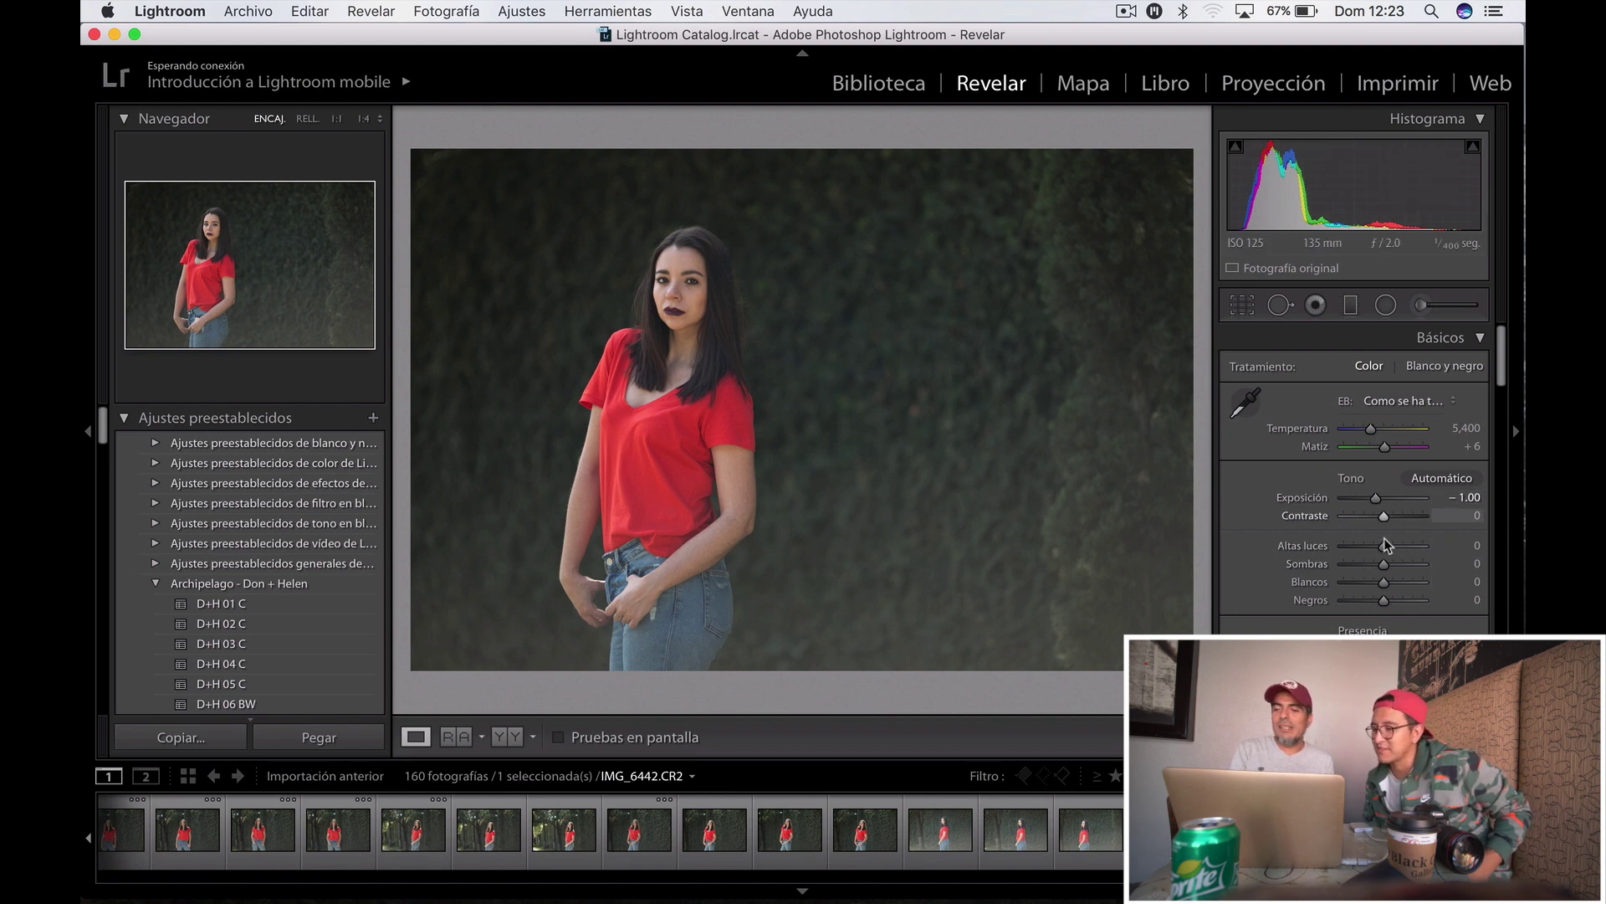
{"action": "mouse_move", "coordinate": [1383, 547]}
{"action": "left_mouse_down"}
{"action": "mouse_move", "coordinate": [1367, 516]}
{"action": "mouse_move", "coordinate": [1382, 515]}
{"action": "left_mouse_up"}
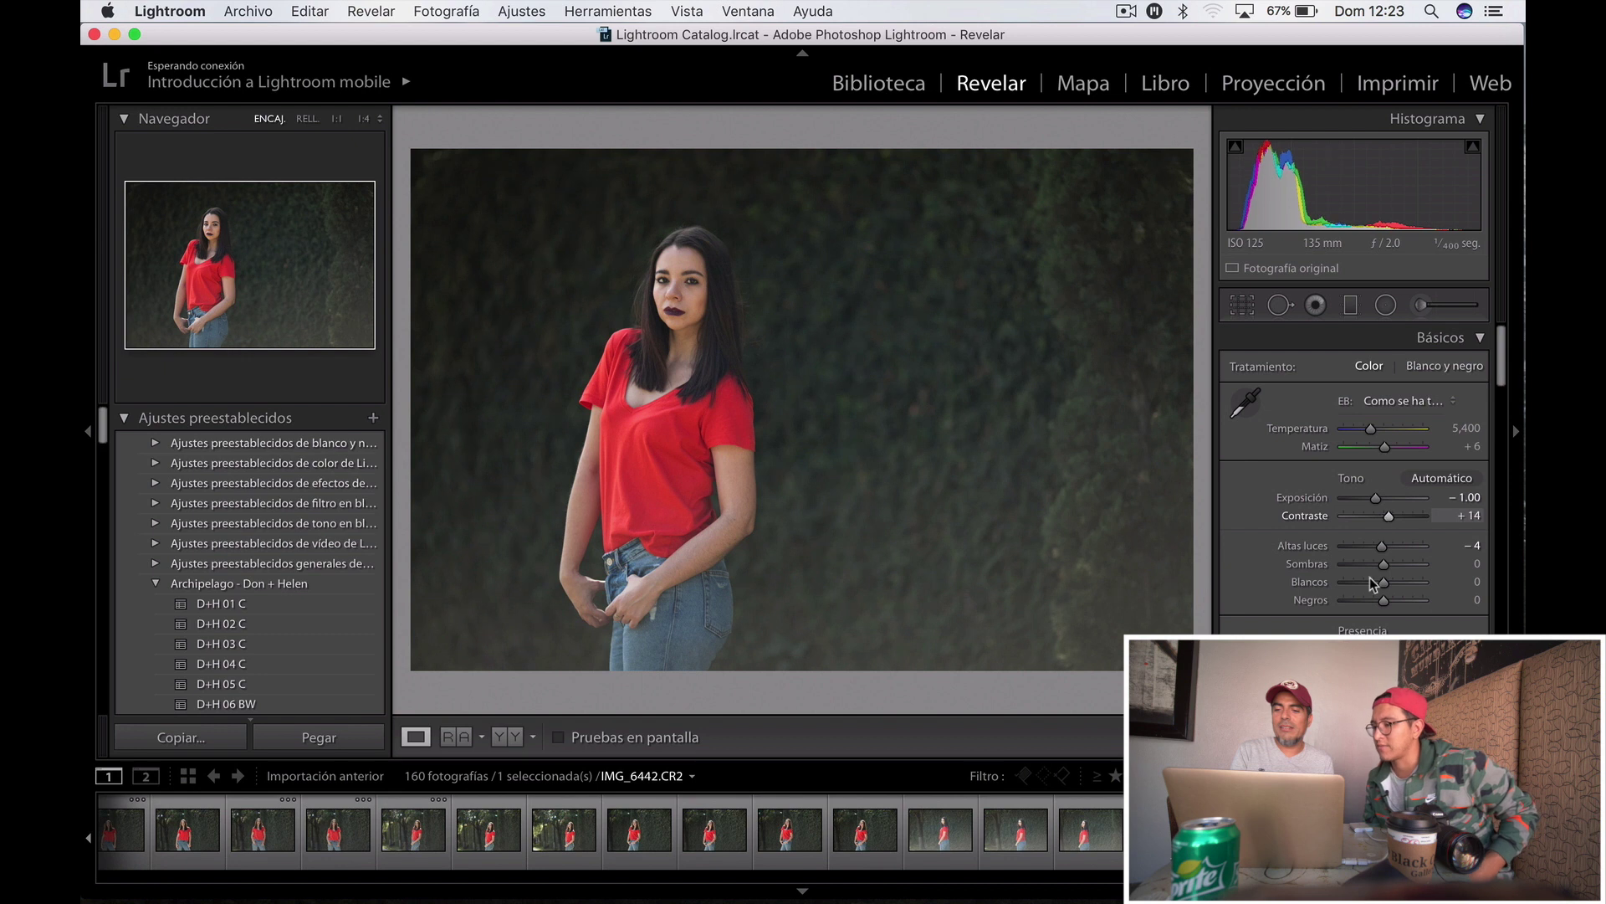
{"action": "left_click_drag", "start_coordinate": [1378, 588], "coordinate": [1385, 590]}
Examine the remaining Develop adjustments, from the tone curve, colour and detail settings to Transform and Effects
{"action": "scroll", "coordinate": [1385, 590], "scroll_direction": "down", "scroll_amount": 10}
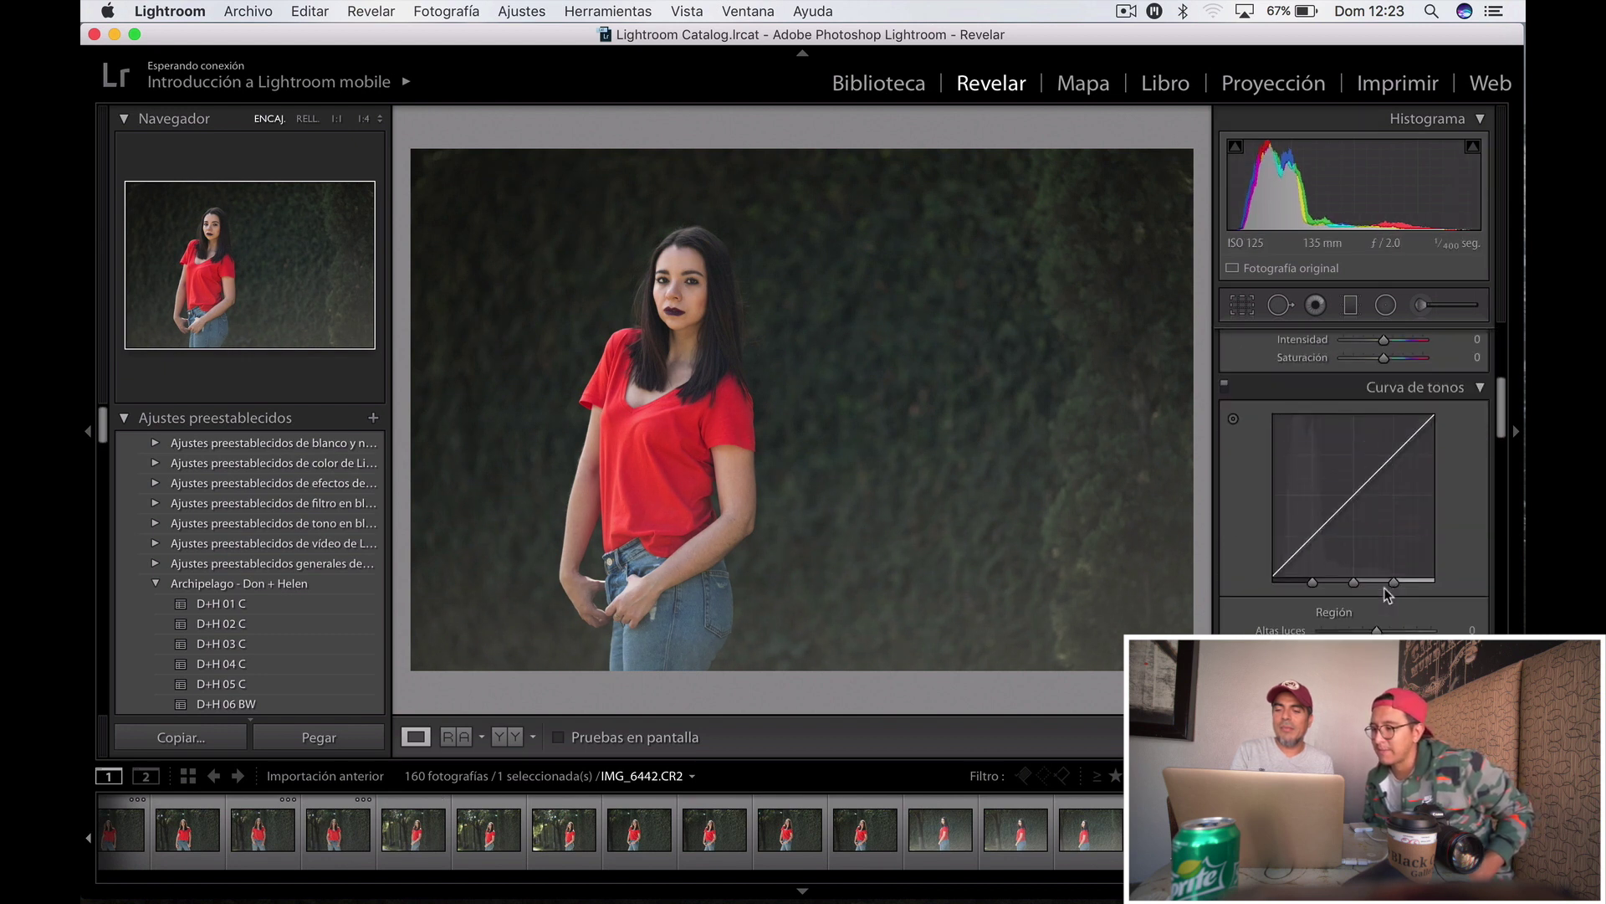
{"action": "scroll", "coordinate": [1384, 589], "scroll_direction": "down", "scroll_amount": 10}
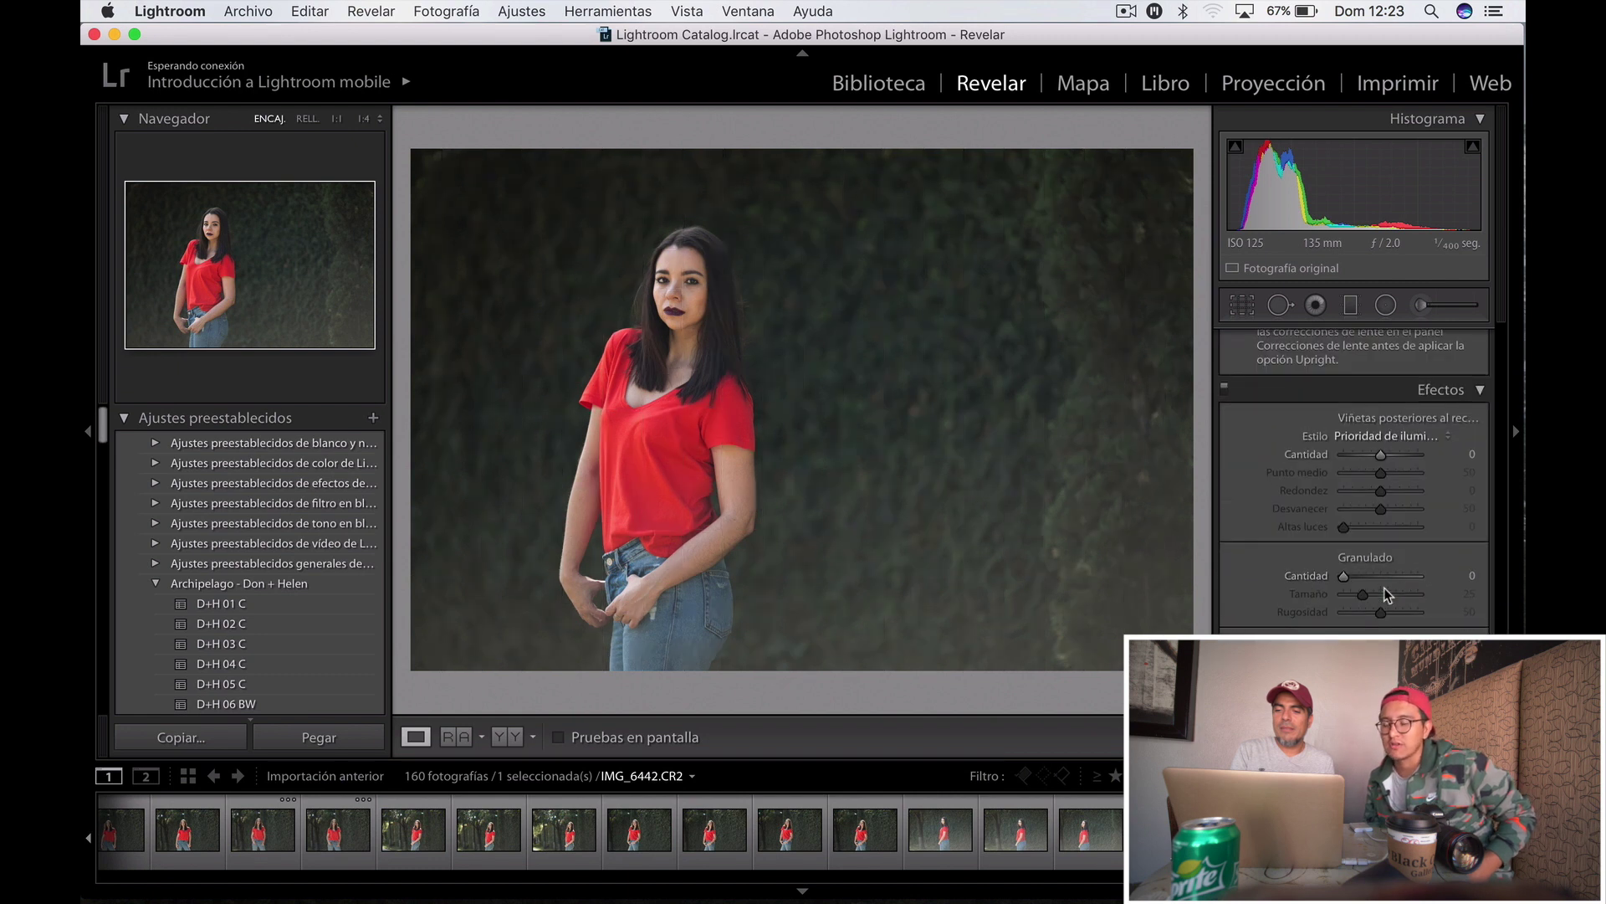
{"action": "scroll", "coordinate": [1384, 588], "scroll_direction": "up", "scroll_amount": 5}
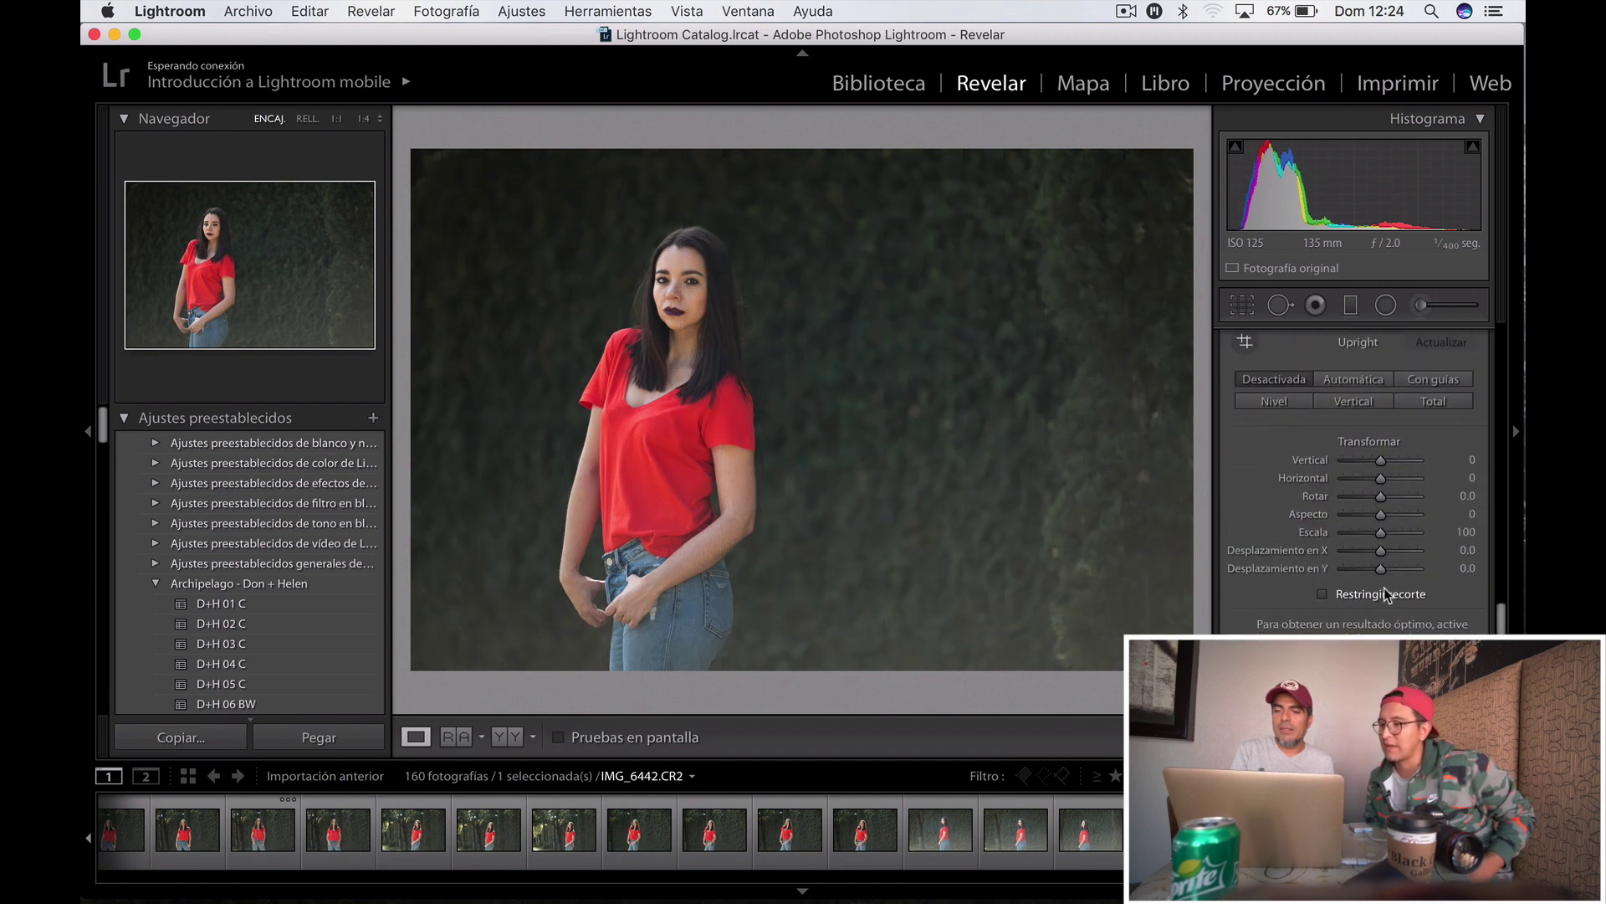
{"action": "scroll", "coordinate": [1384, 587], "scroll_direction": "up", "scroll_amount": 6}
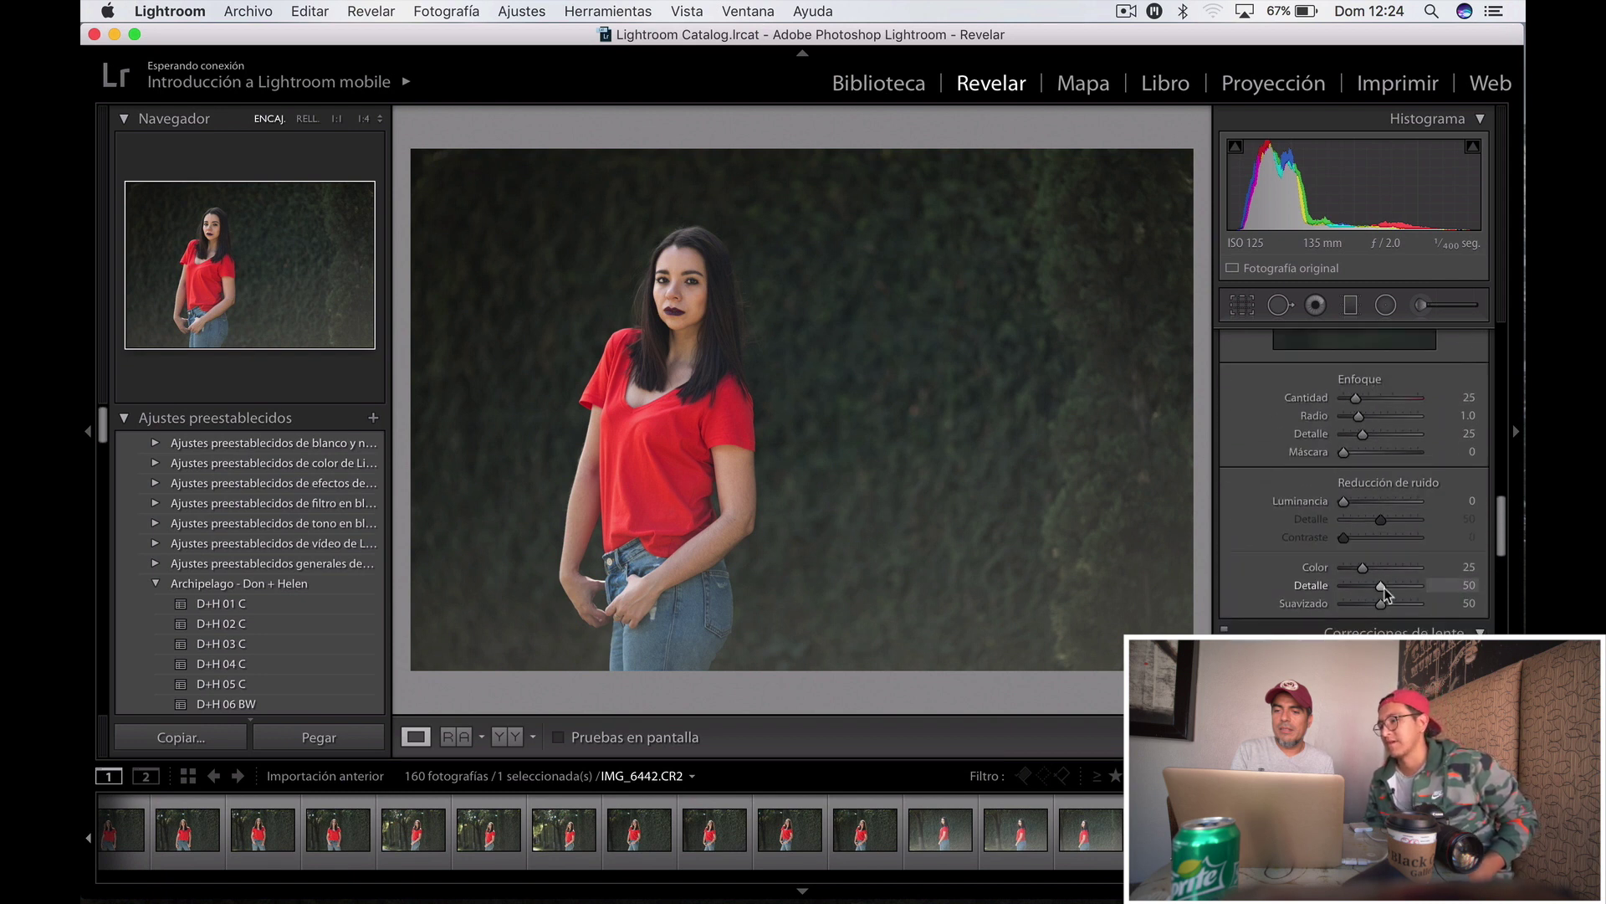
{"action": "scroll", "coordinate": [1384, 587], "scroll_direction": "up", "scroll_amount": 3}
{"action": "scroll", "coordinate": [1384, 589], "scroll_direction": "down", "scroll_amount": 10}
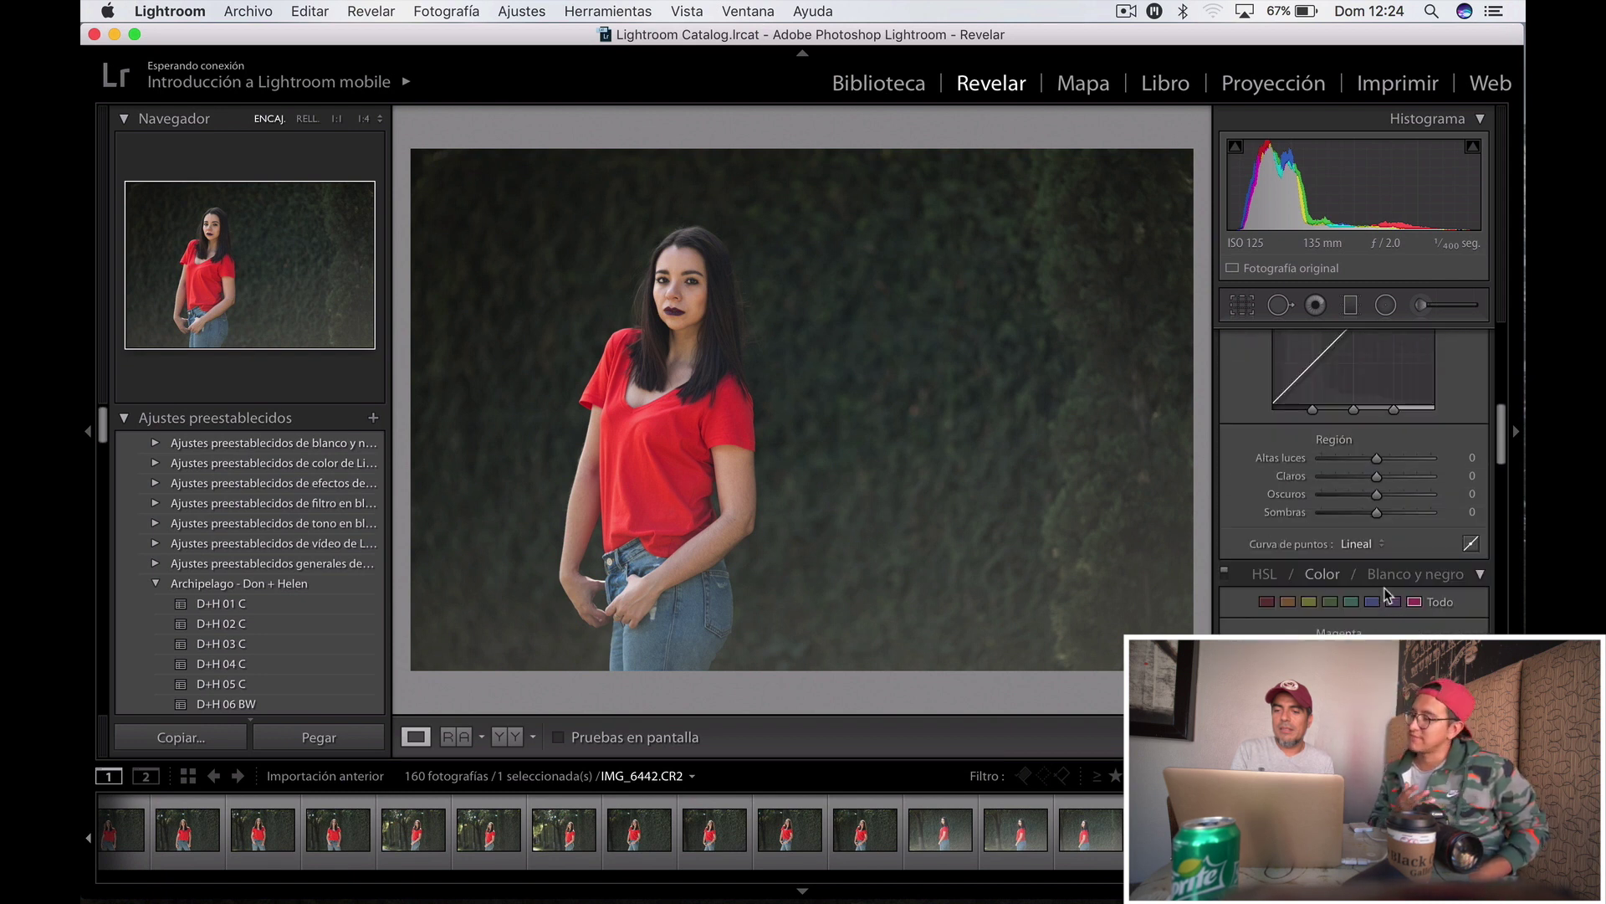
{"action": "scroll", "coordinate": [1383, 588], "scroll_direction": "up", "scroll_amount": 4}
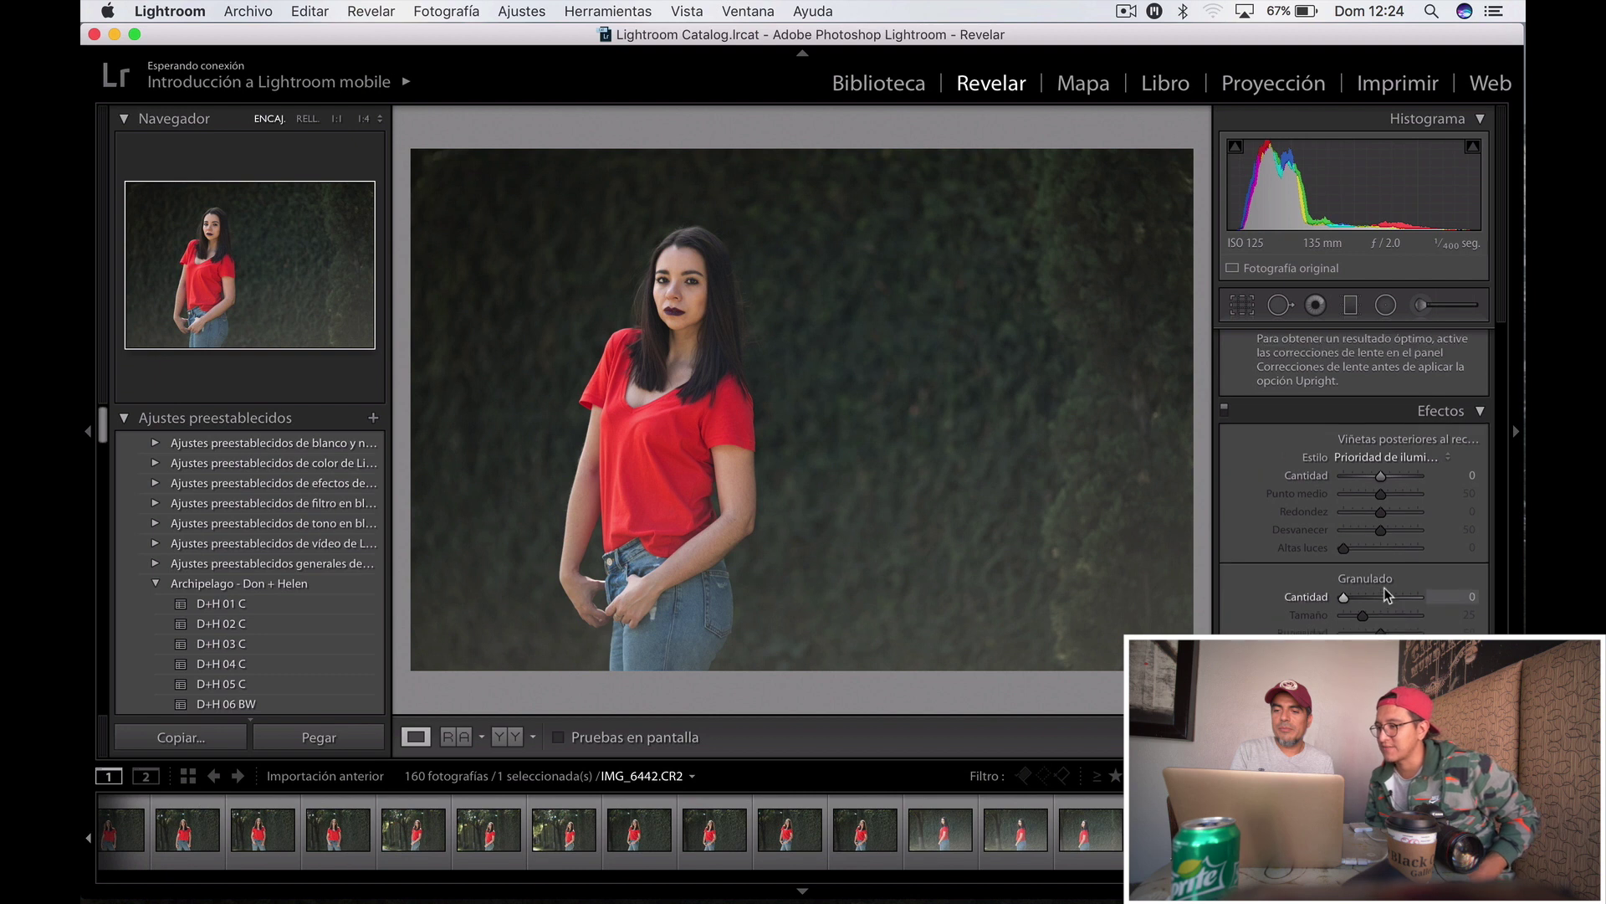
{"action": "scroll", "coordinate": [1384, 595], "scroll_direction": "up", "scroll_amount": 4}
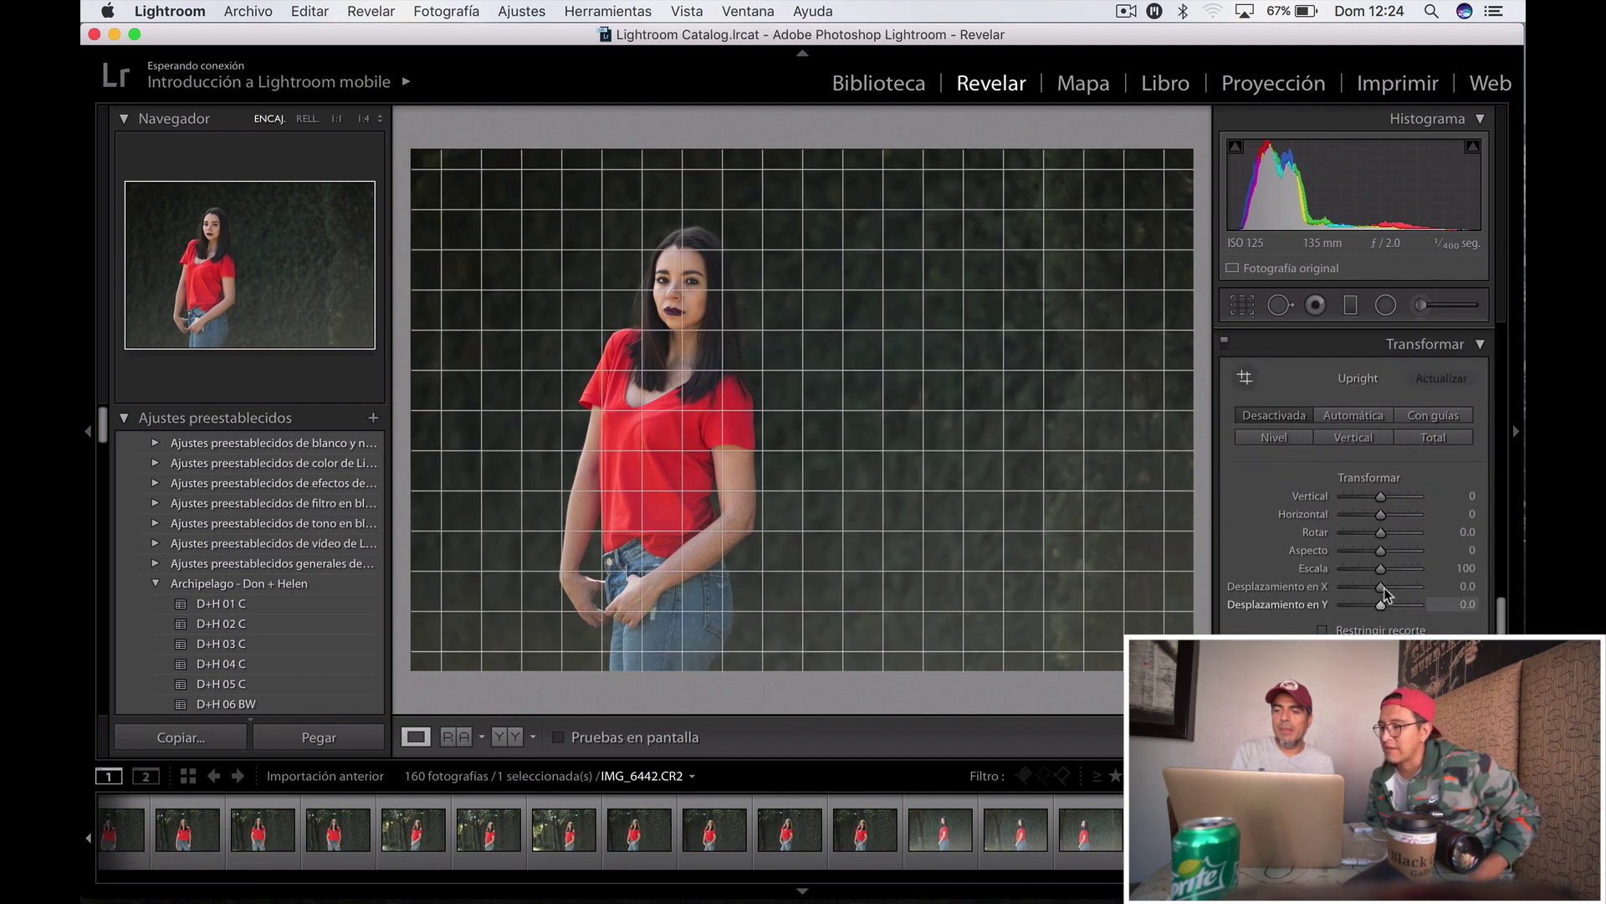
{"action": "scroll", "coordinate": [1384, 588], "scroll_direction": "up", "scroll_amount": 5}
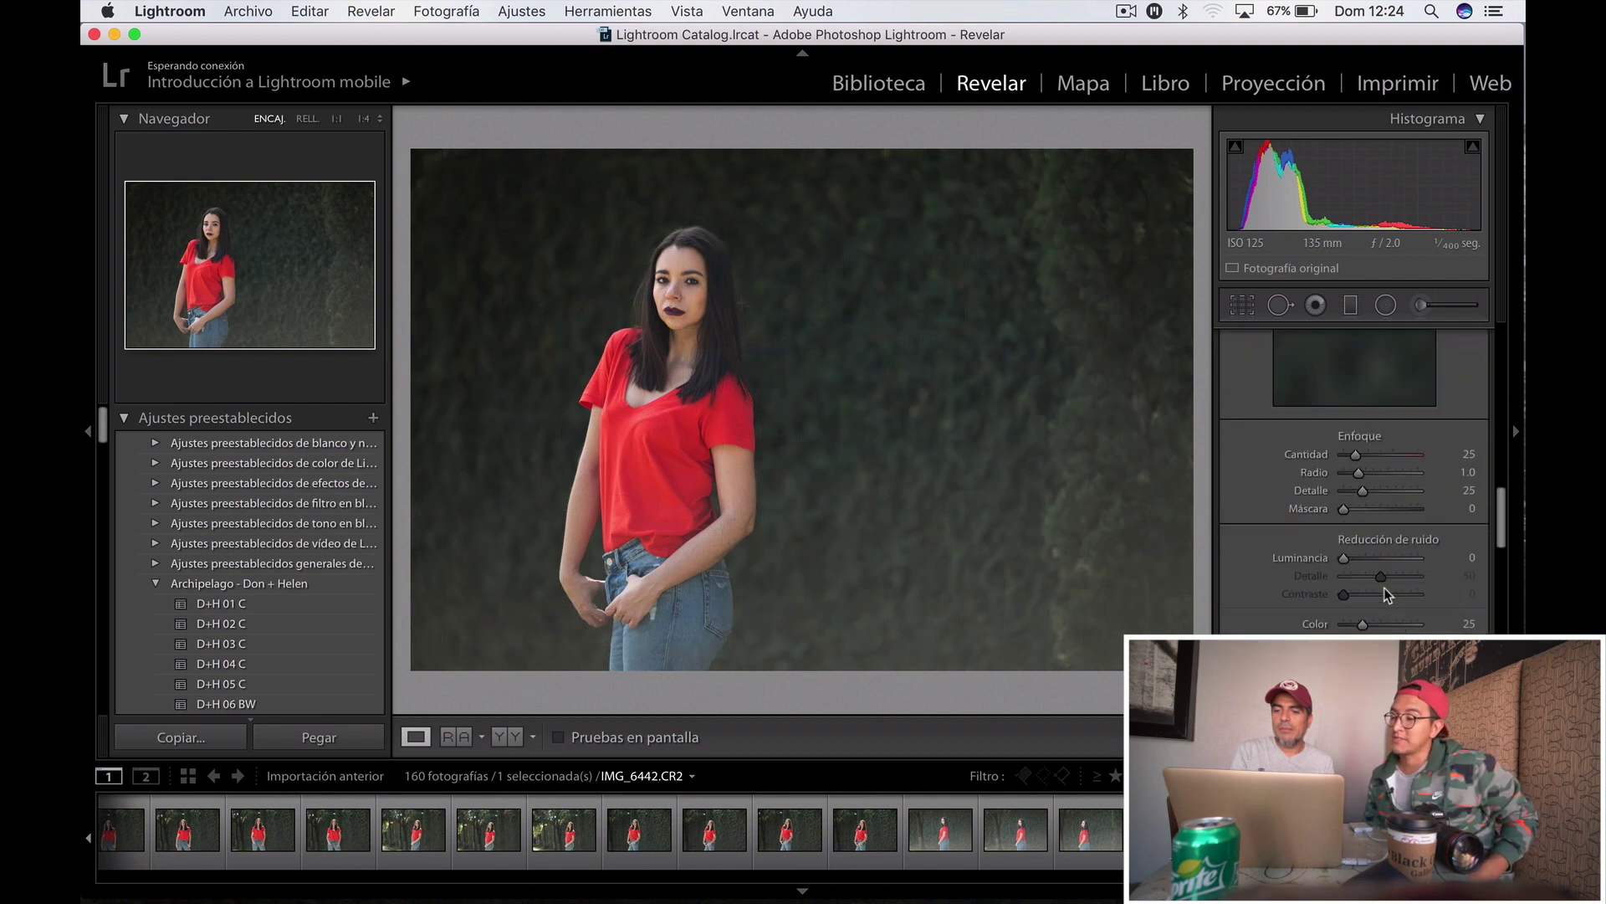
{"action": "scroll", "coordinate": [1384, 587], "scroll_direction": "up", "scroll_amount": 2}
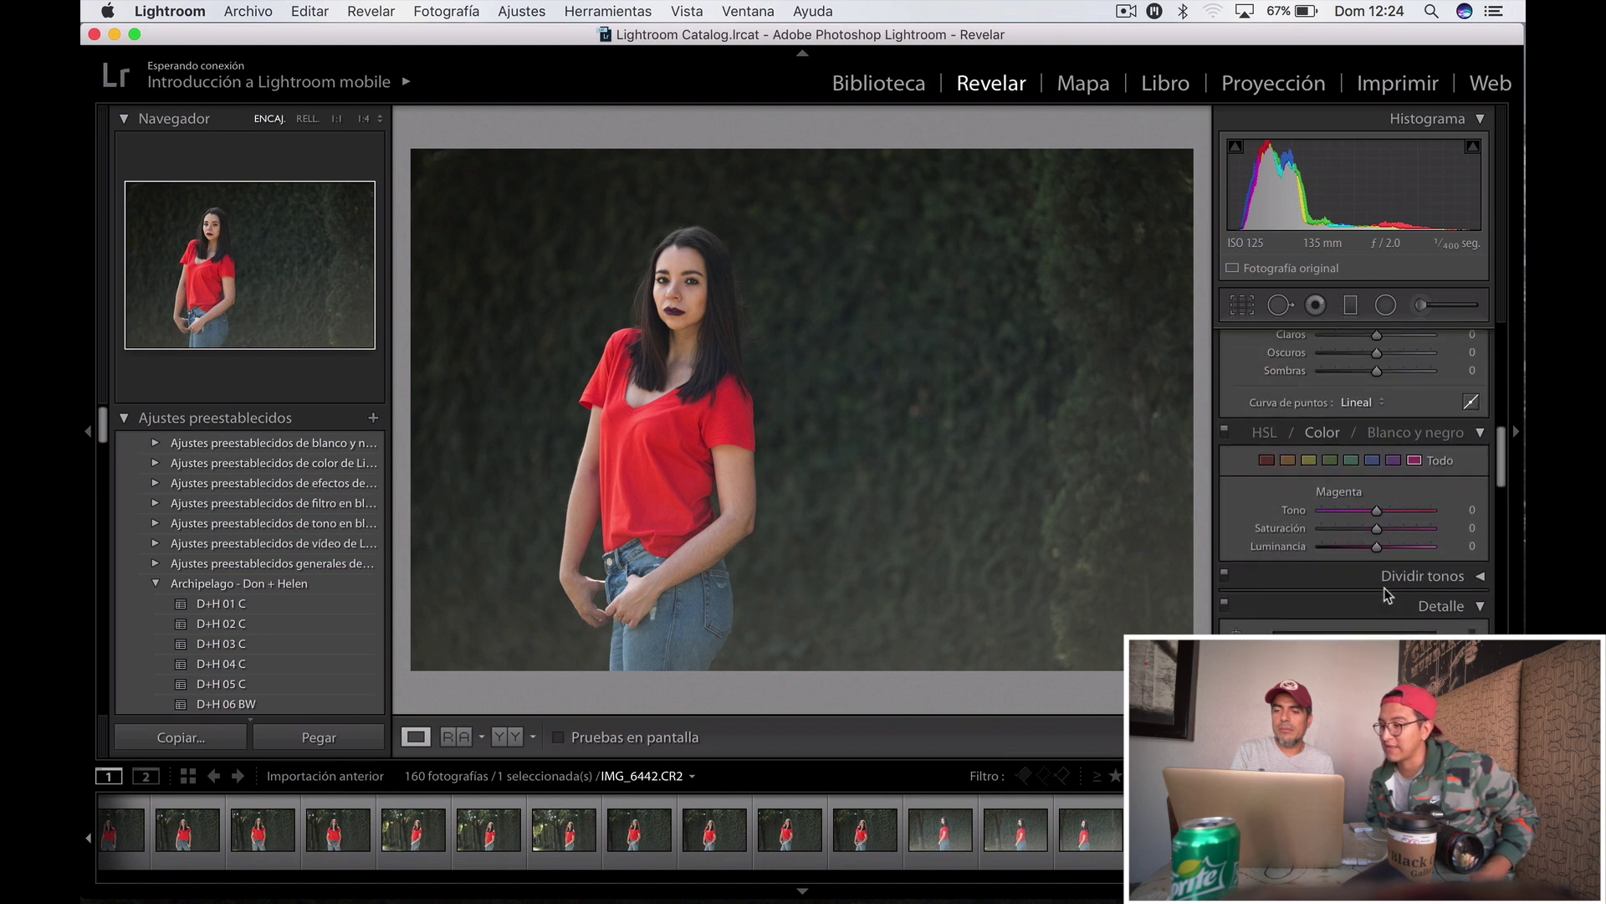
{"action": "scroll", "coordinate": [1384, 587], "scroll_direction": "down", "scroll_amount": 5}
{"action": "scroll", "coordinate": [1384, 595], "scroll_direction": "up", "scroll_amount": 5}
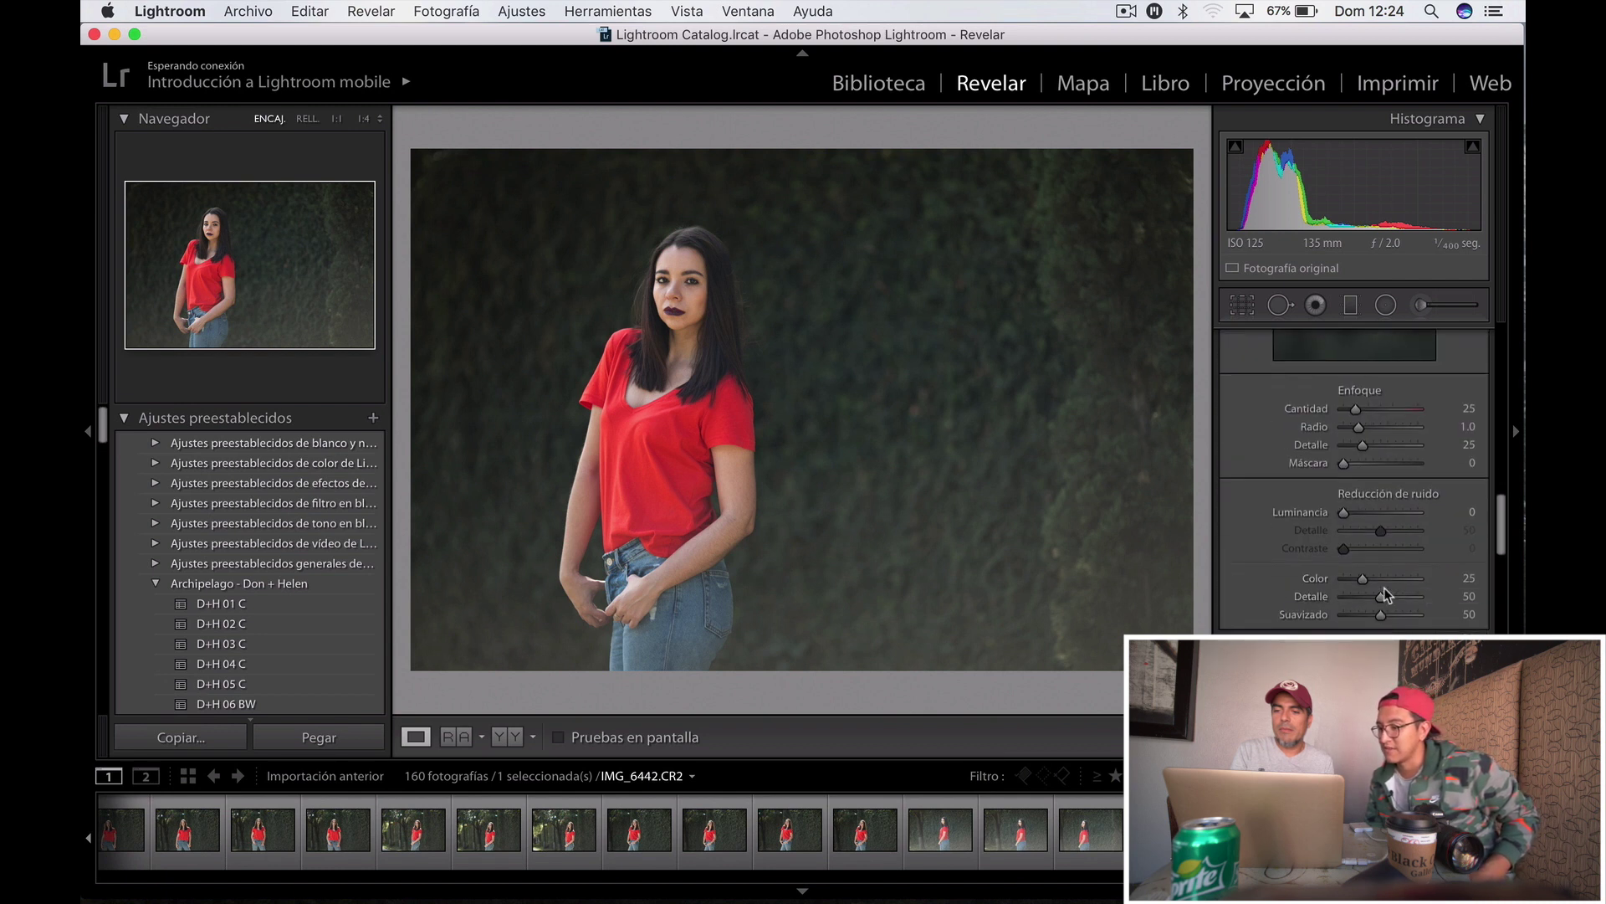
{"action": "scroll", "coordinate": [1384, 587], "scroll_direction": "up", "scroll_amount": 6}
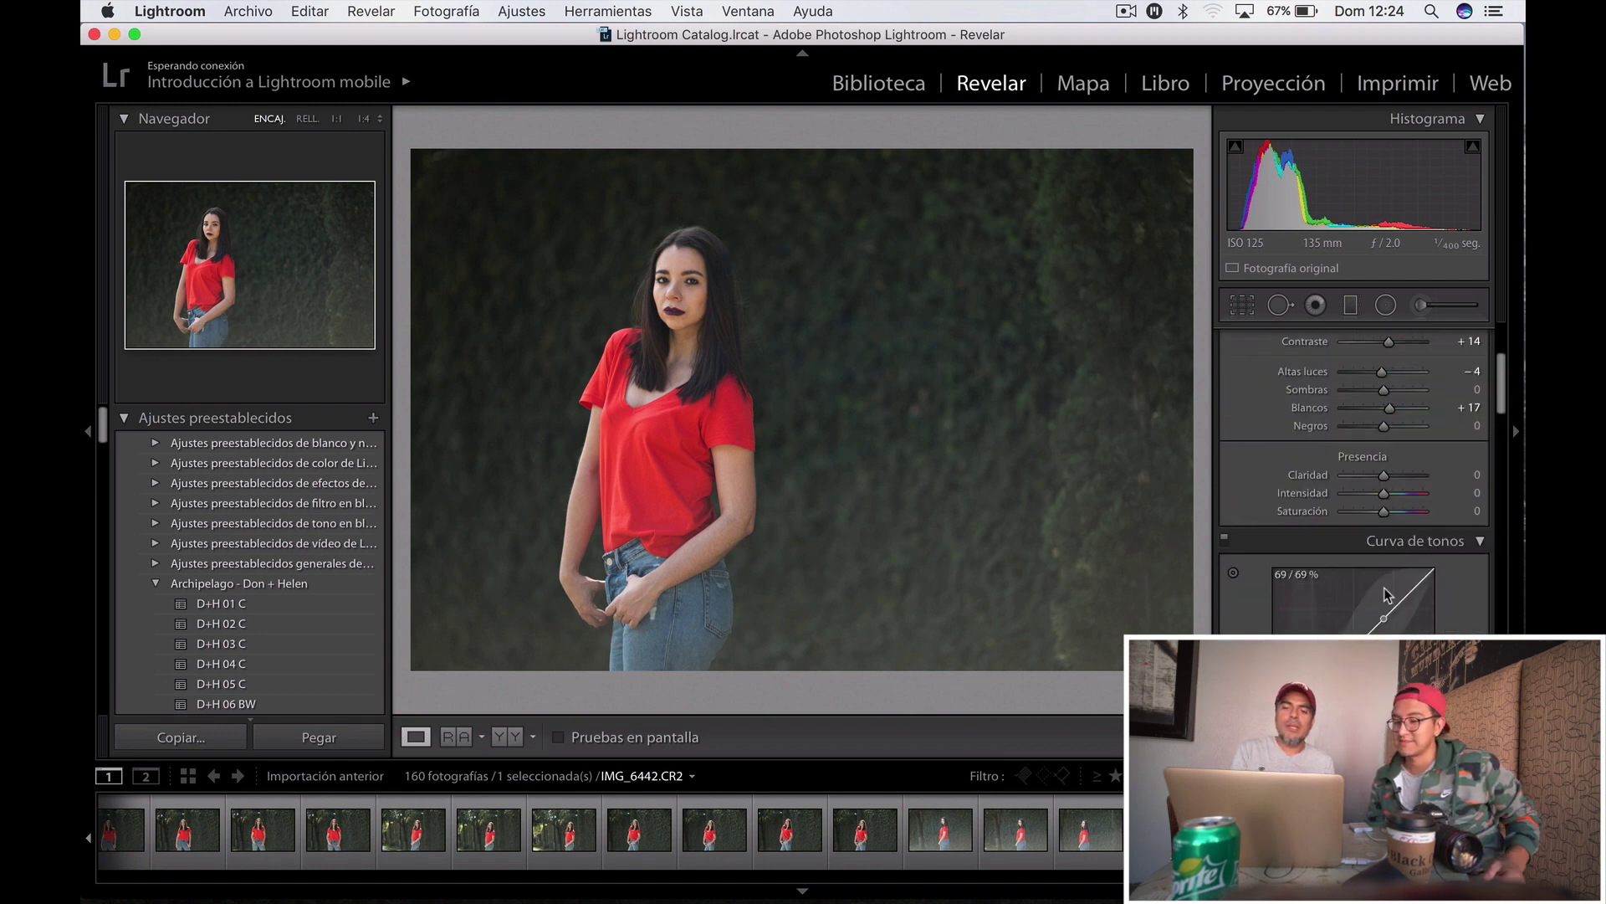